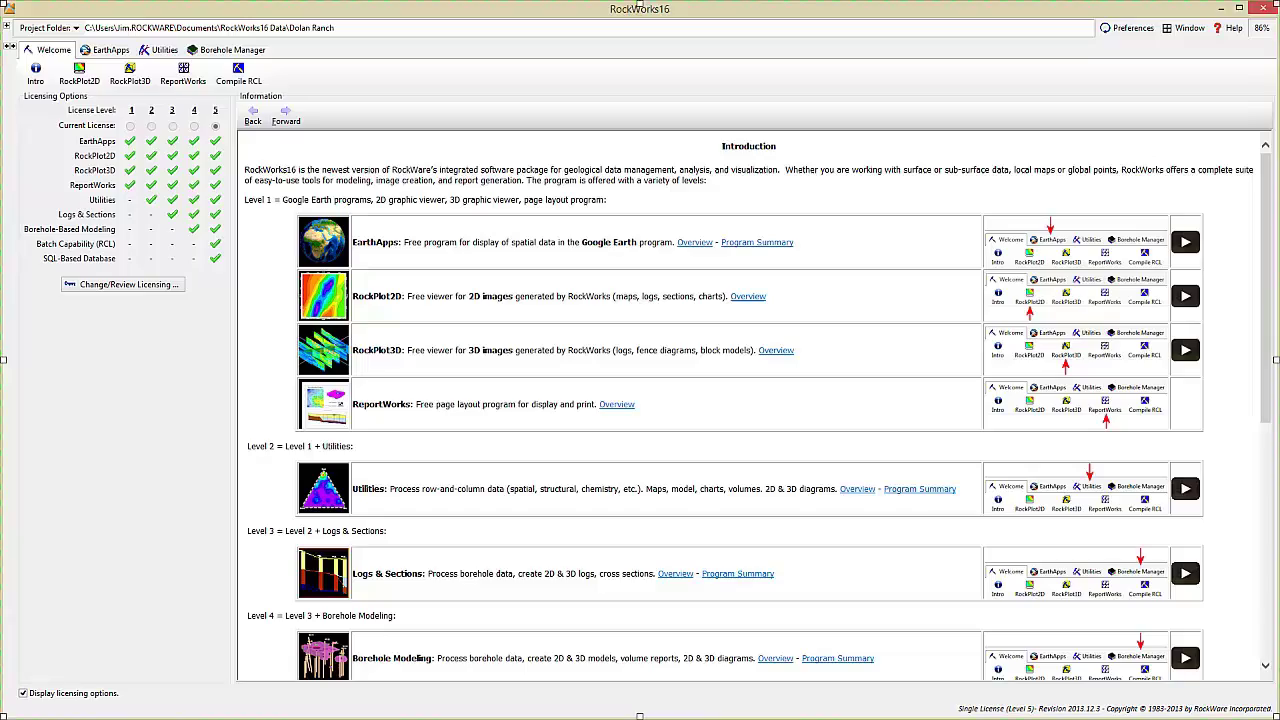
- Browse the EarthApps Points, Lines, Polygons, Images, Flyover and Cell-Map tool lists, then reopen Polygons
click(111, 50)
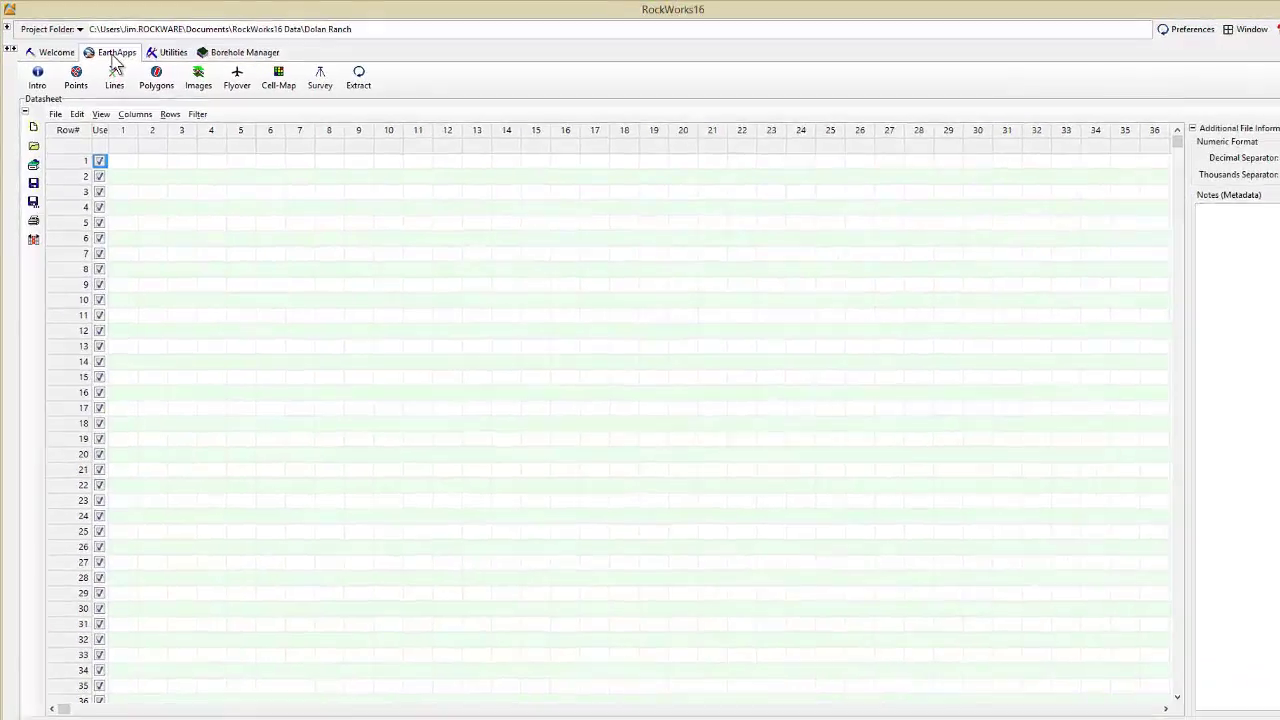
click(75, 76)
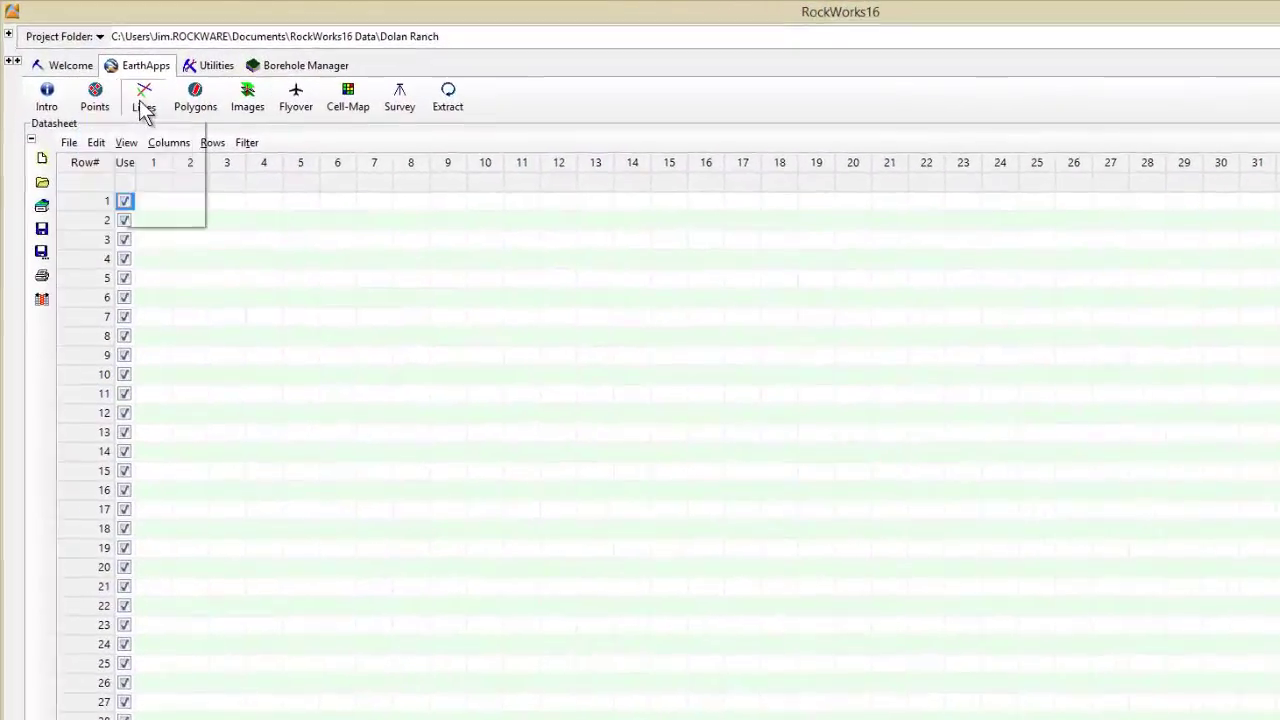
click(128, 90)
click(176, 90)
click(275, 115)
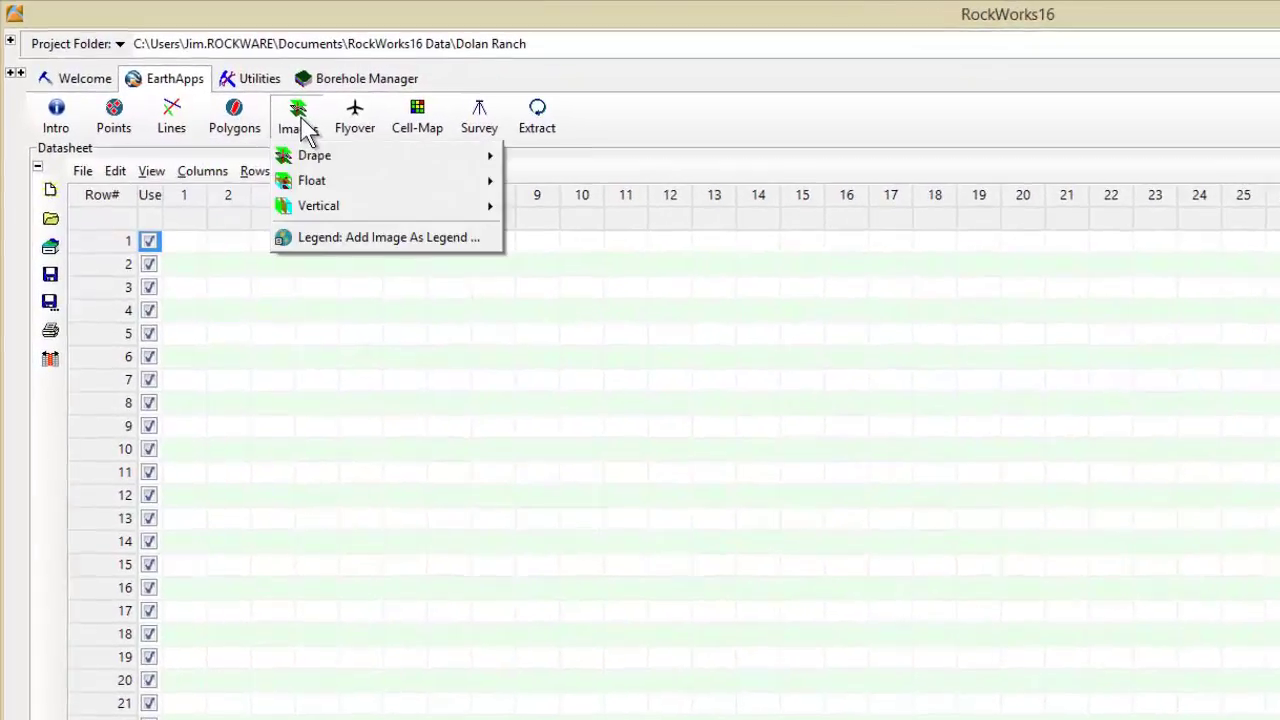
click(327, 118)
click(452, 130)
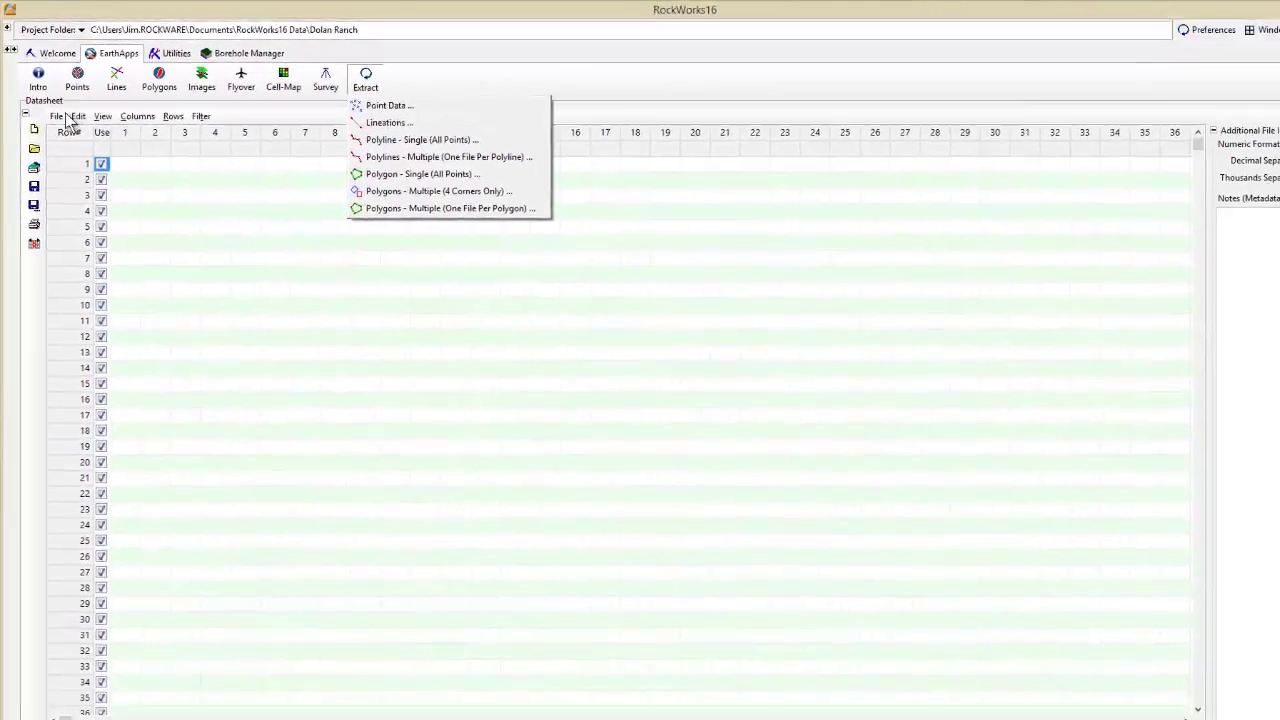
key(Escape)
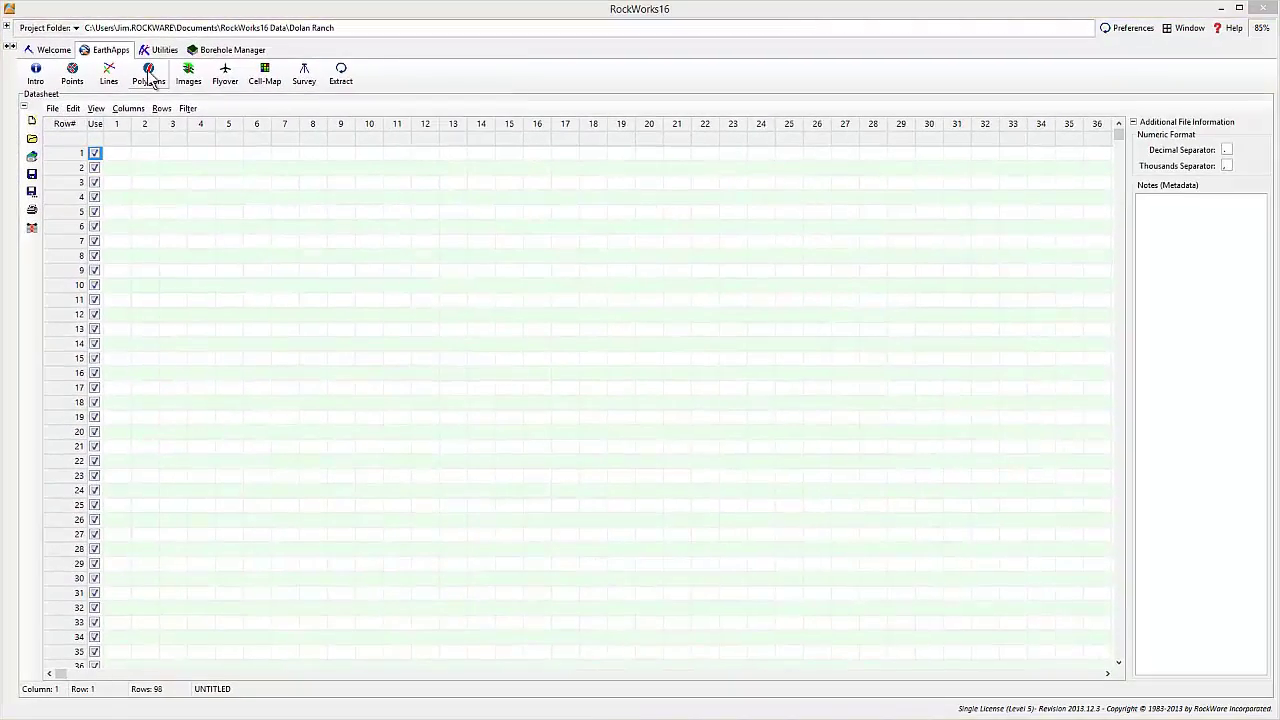
click(150, 80)
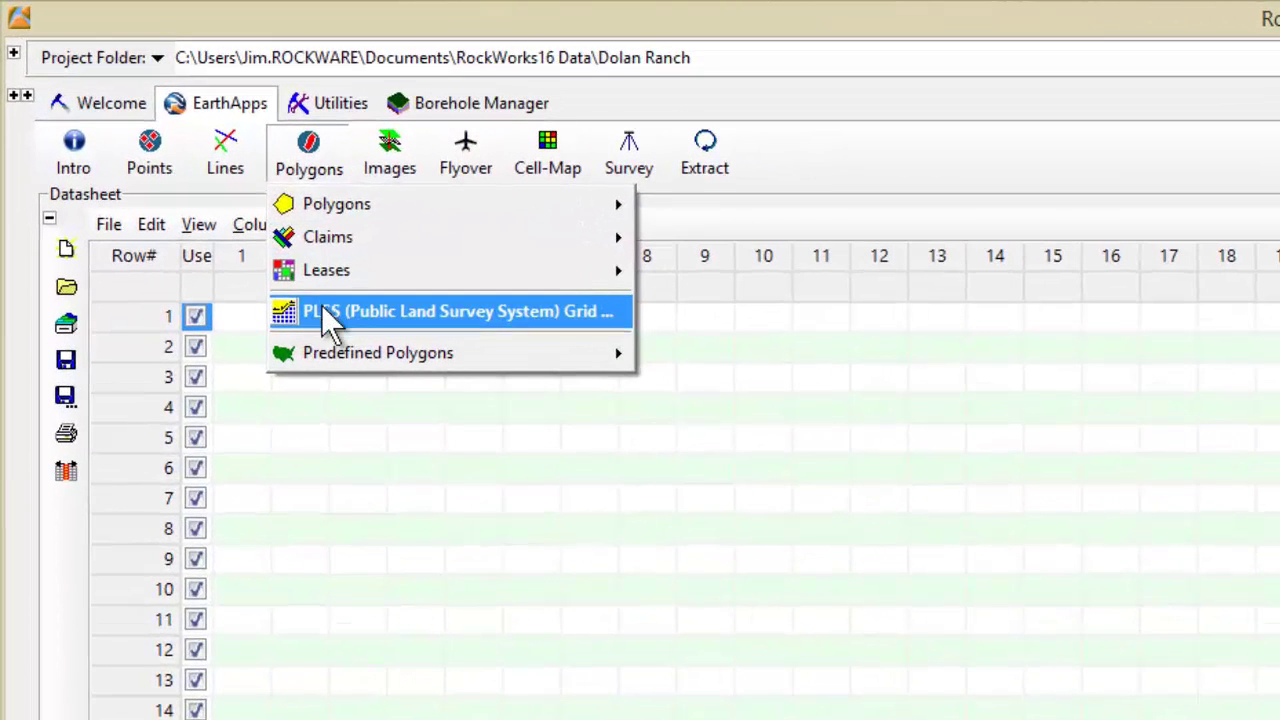
- Process a PLSS Grid map limited to ranges 59w–58w and townships 10n–11n
click(322, 308)
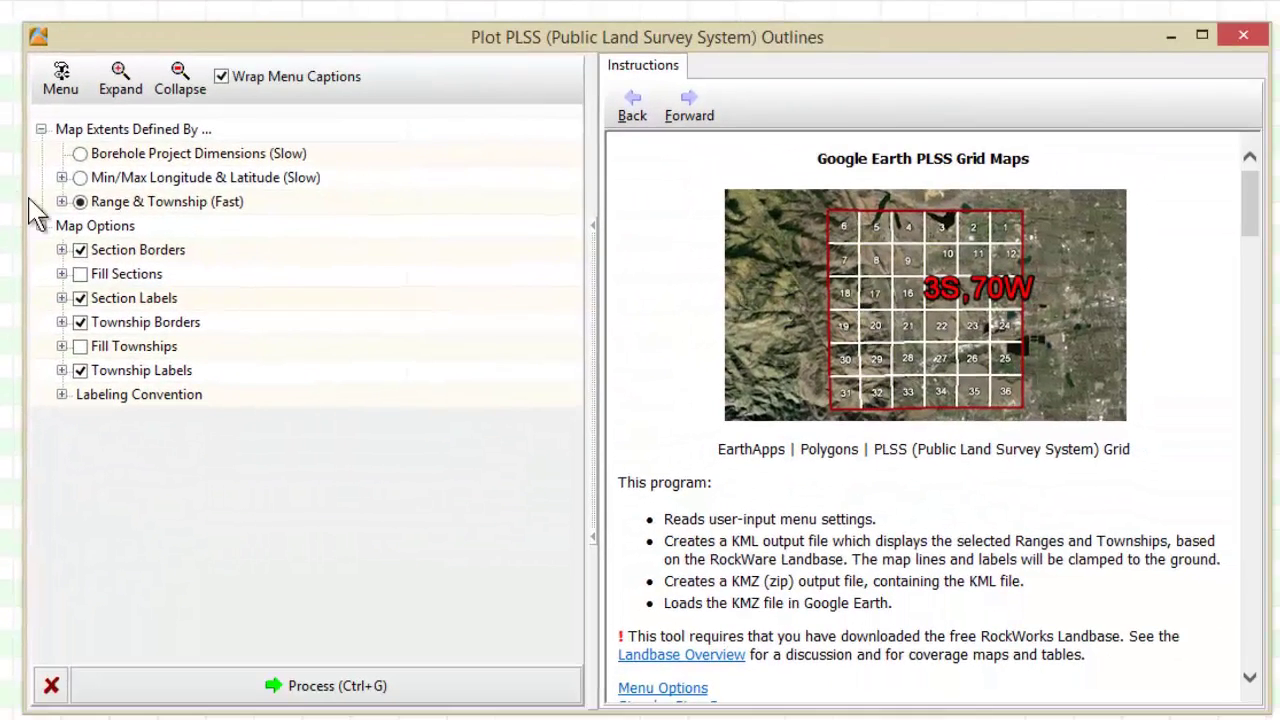
click(62, 202)
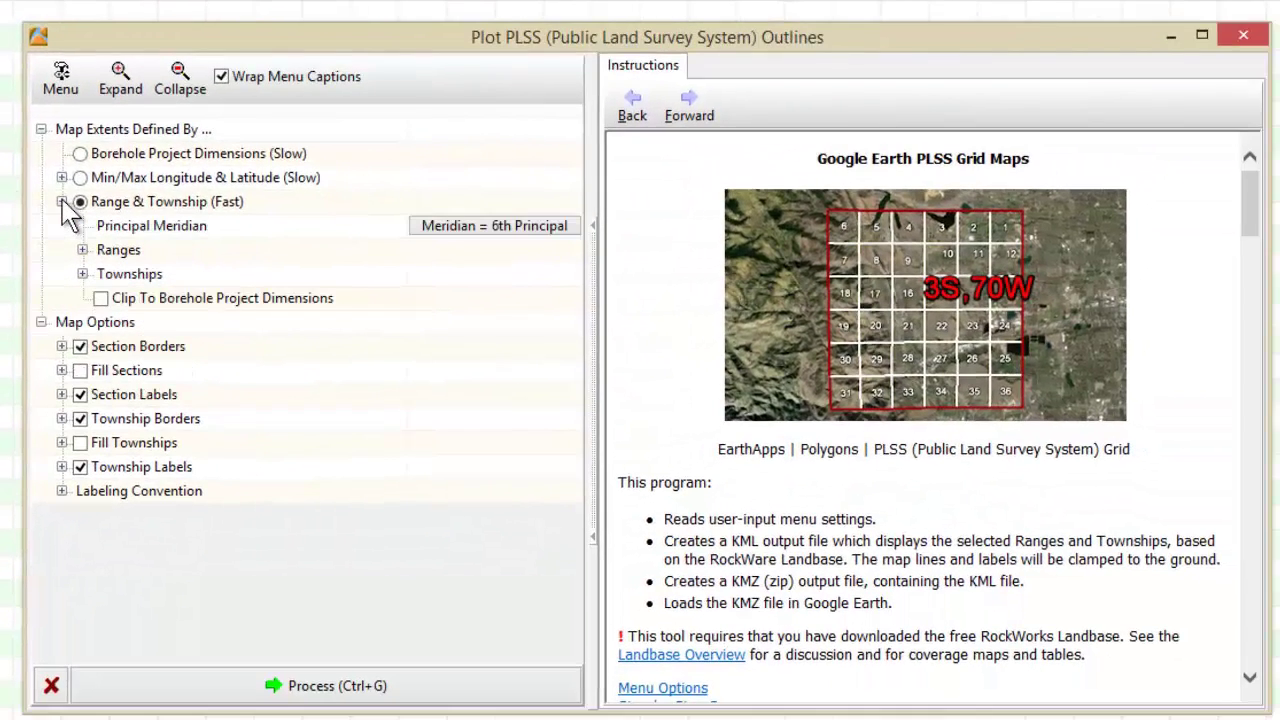
click(83, 250)
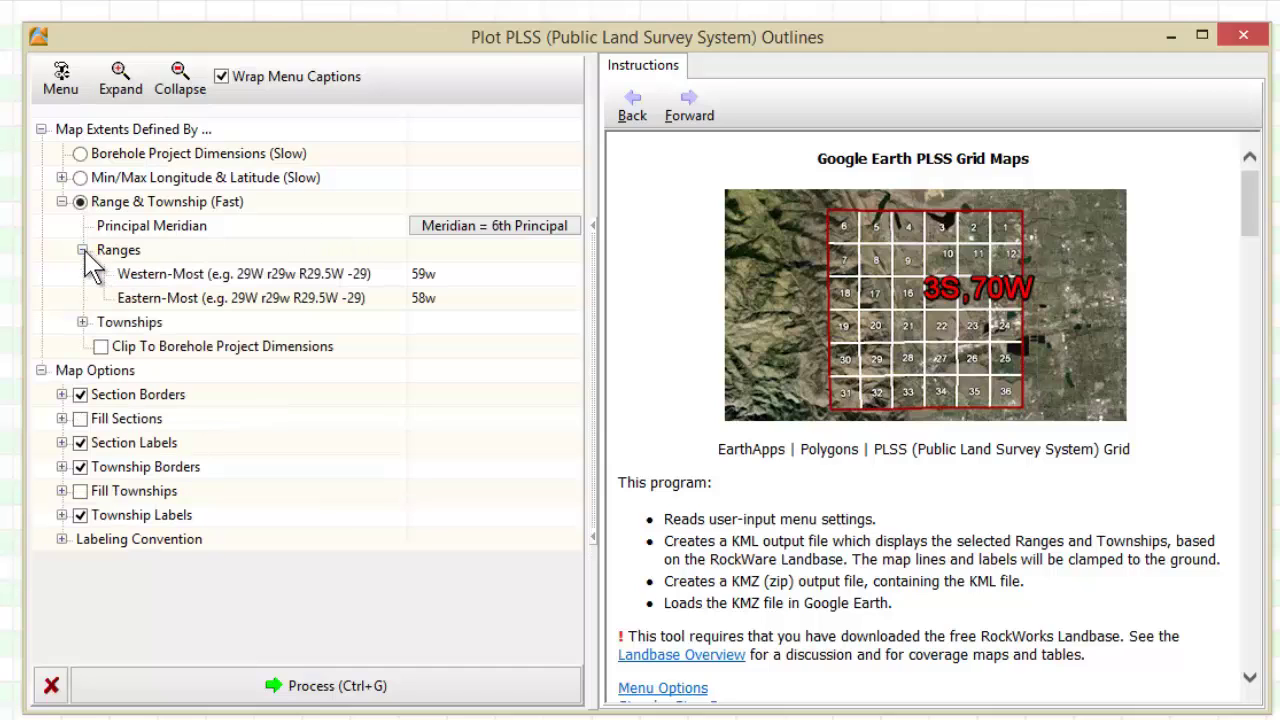
click(83, 322)
click(443, 275)
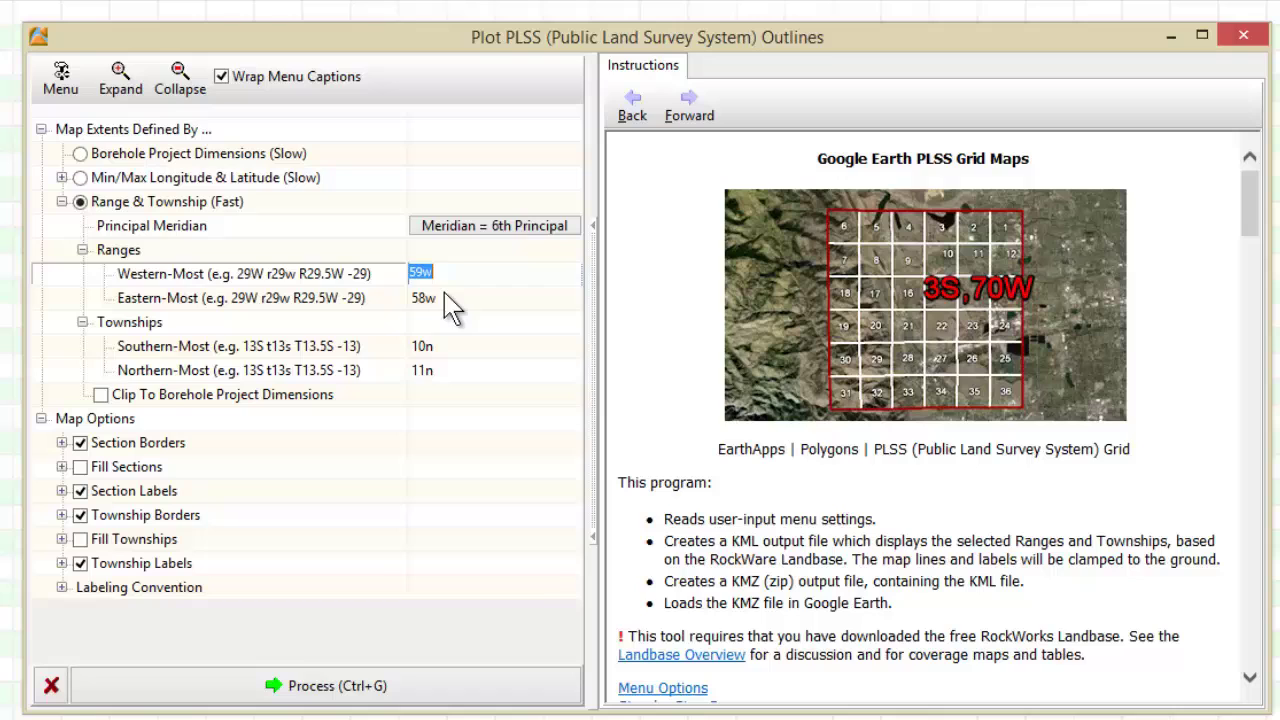
click(445, 298)
click(443, 347)
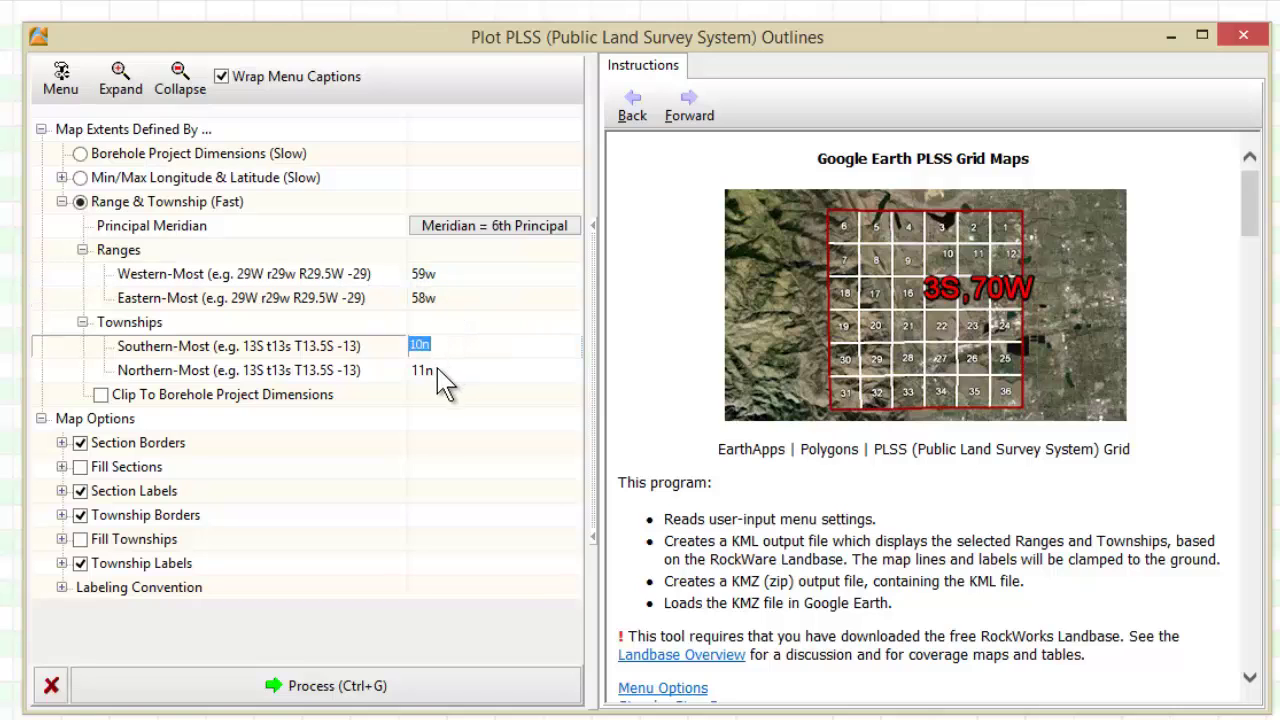
click(400, 686)
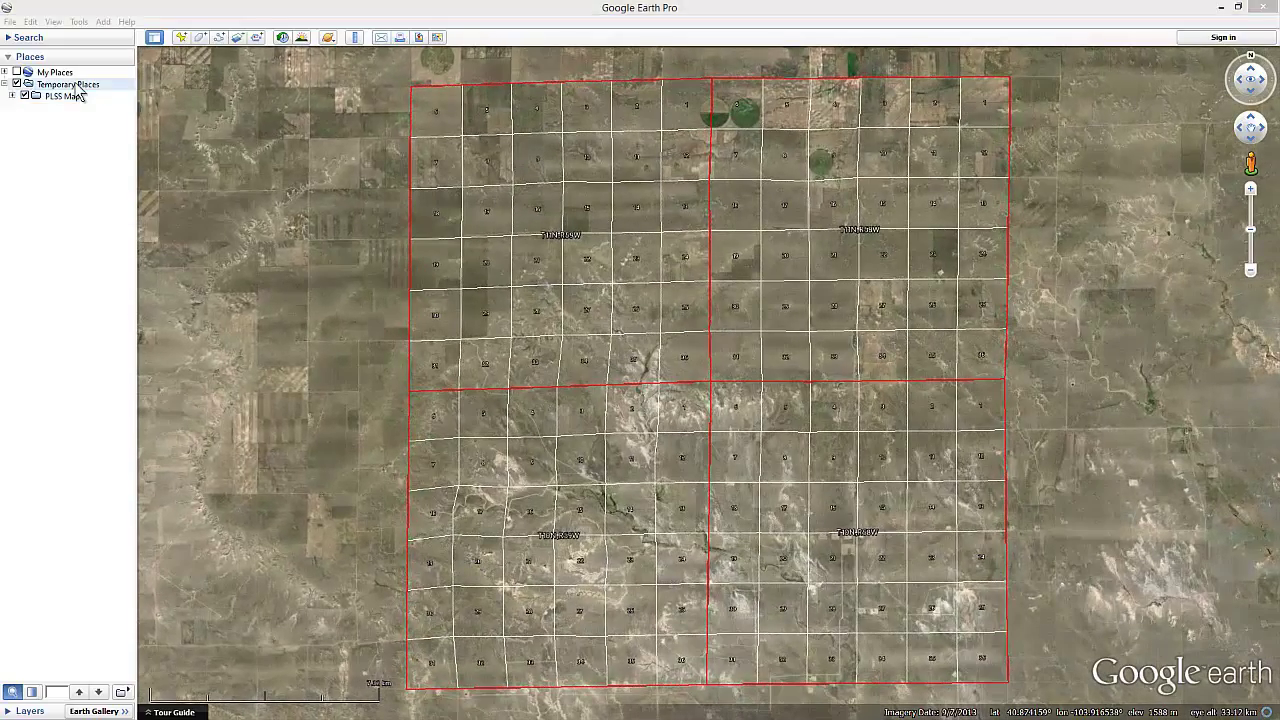
- Create a 'Dolan Ranch' folder under Temporary Places and move the PLSS Map into it
right_click(78, 84)
mouse_move(108, 96)
click(177, 92)
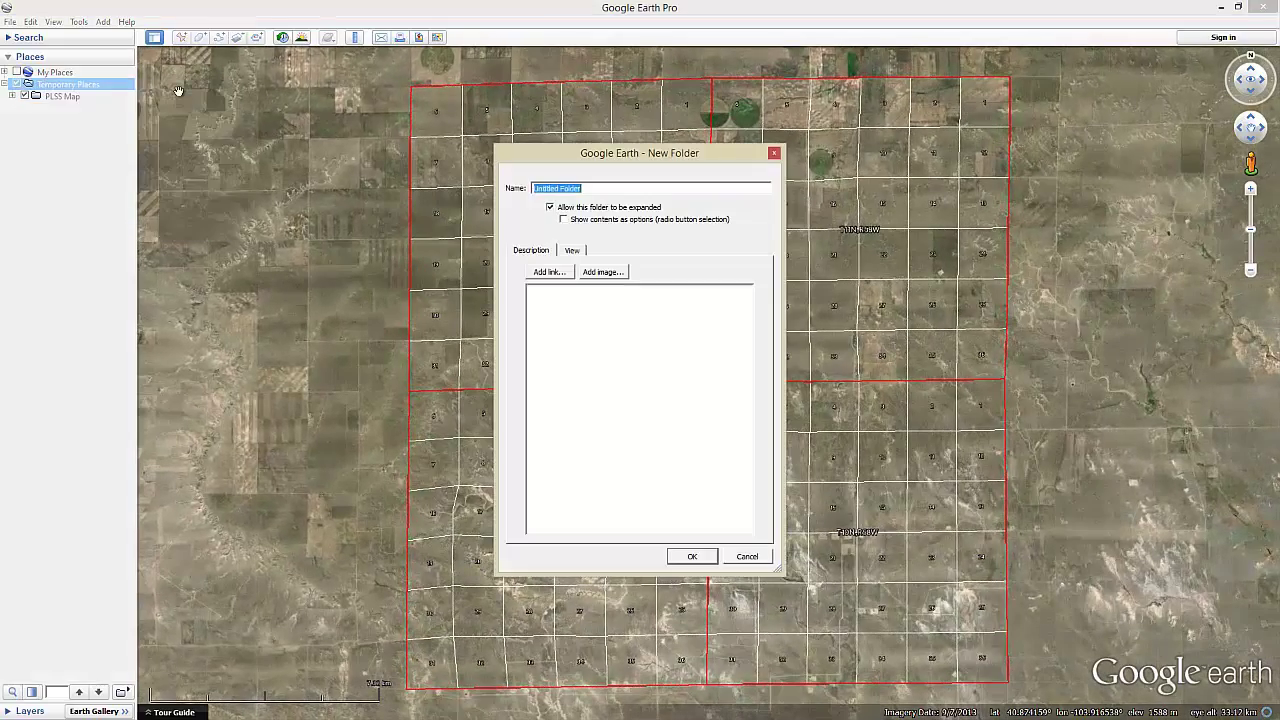
text(Dolan Ranch)
click(694, 557)
drag(60, 96, 88, 108)
key(alt+Tab)
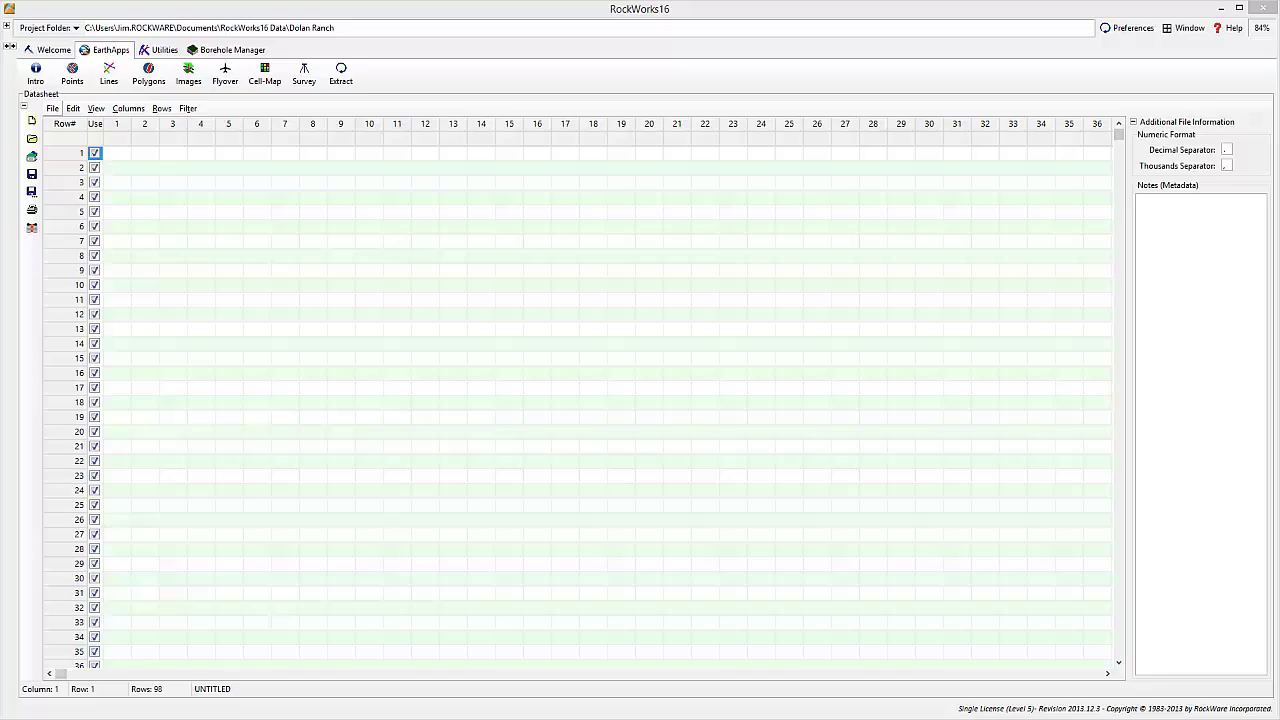
- Look over the datasheet's available import formats without importing anything
click(52, 108)
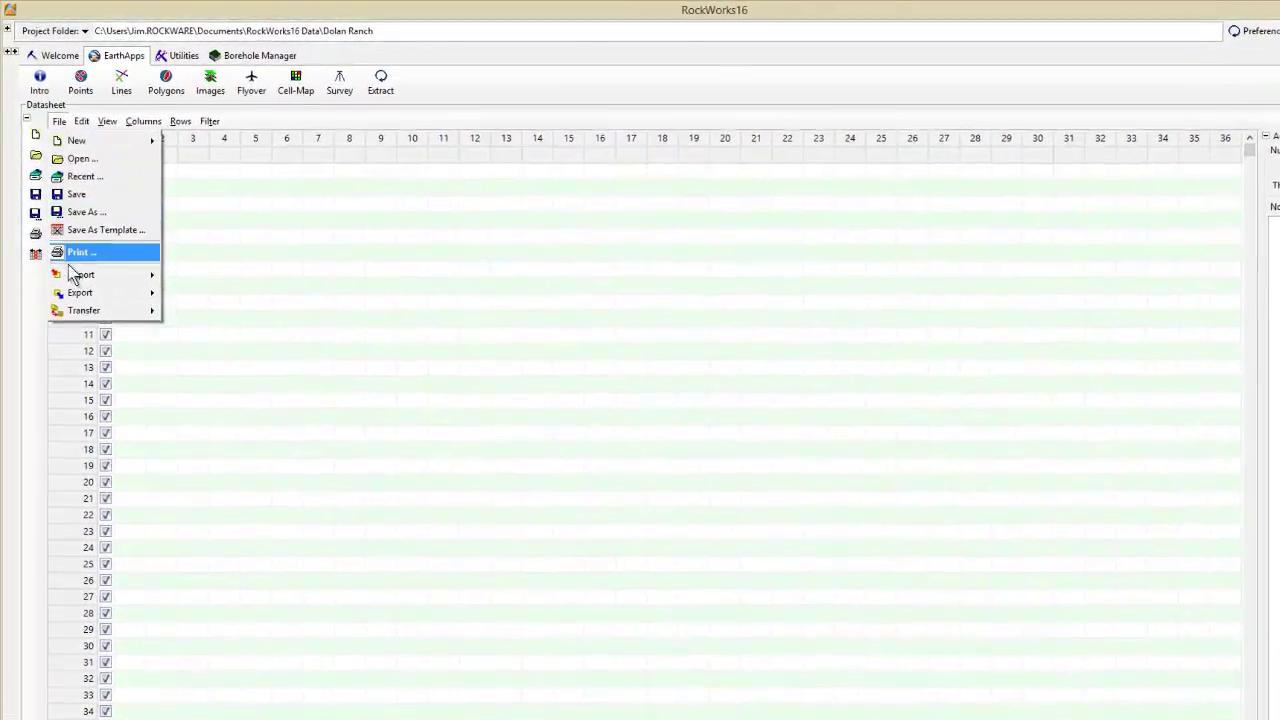
mouse_move(72, 267)
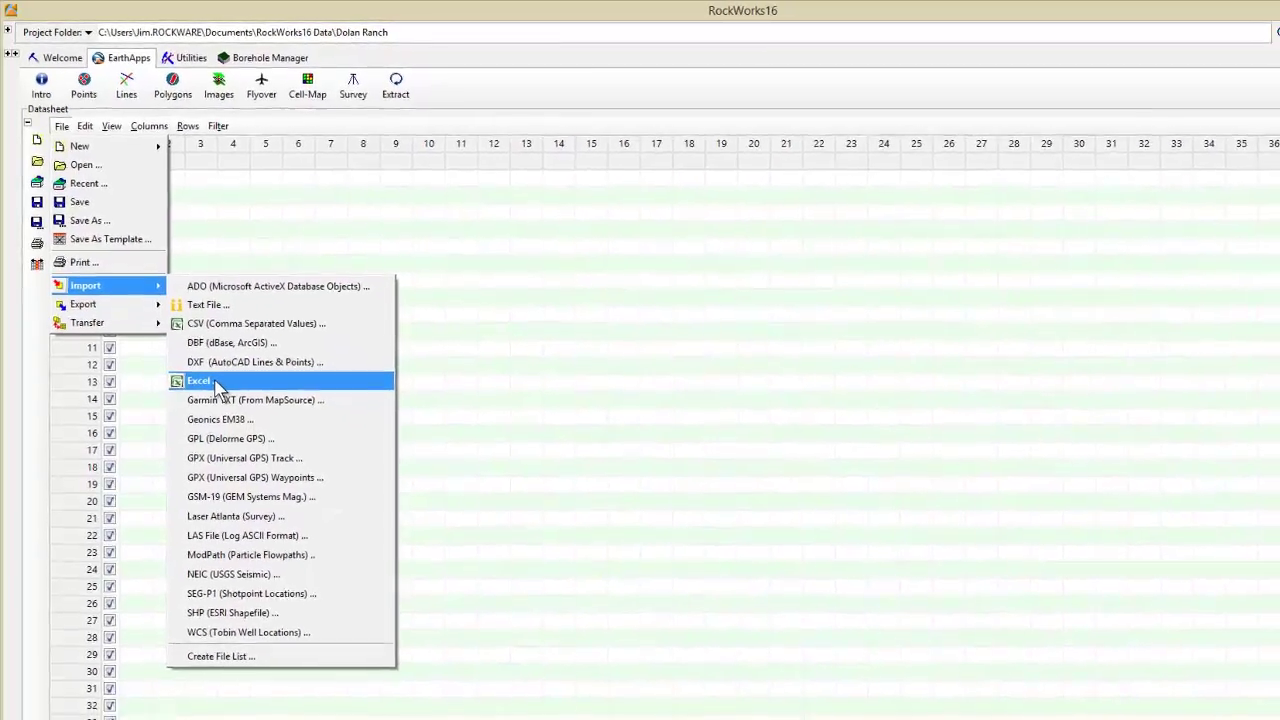
click(210, 381)
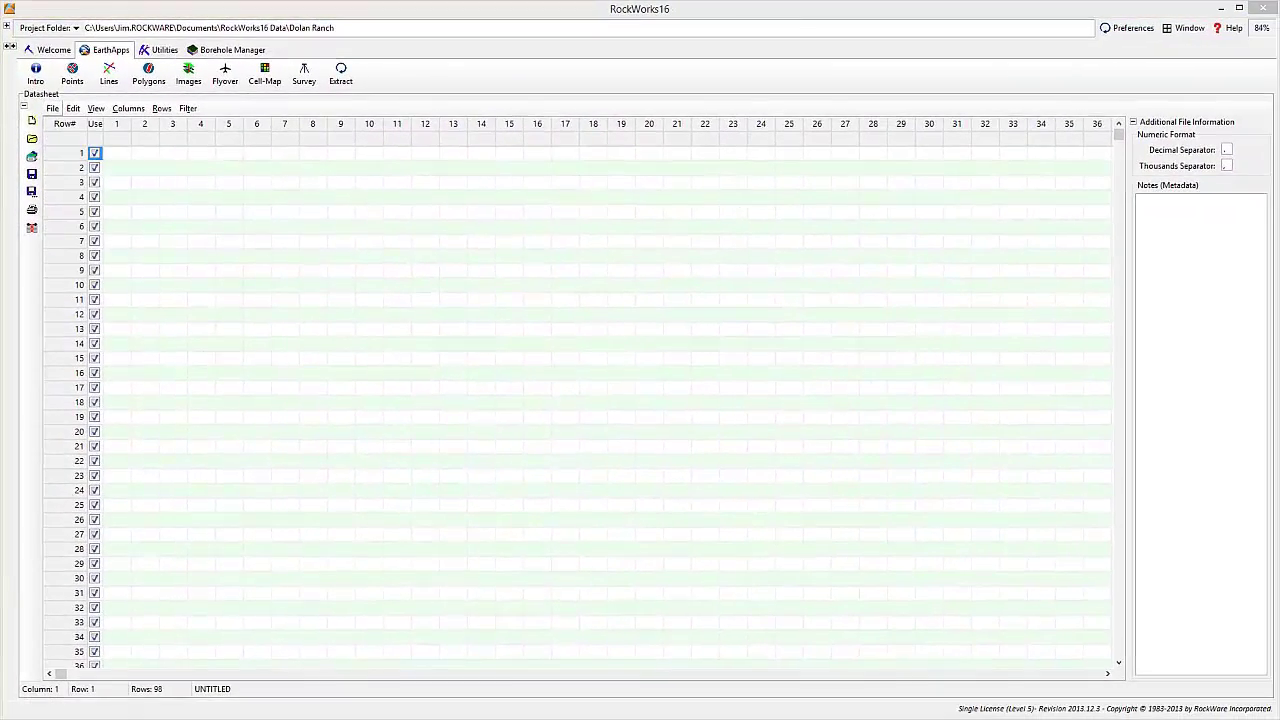
- Open the EarthApps_Mineral_Ownership_01.rwdat lease datasheet
click(53, 109)
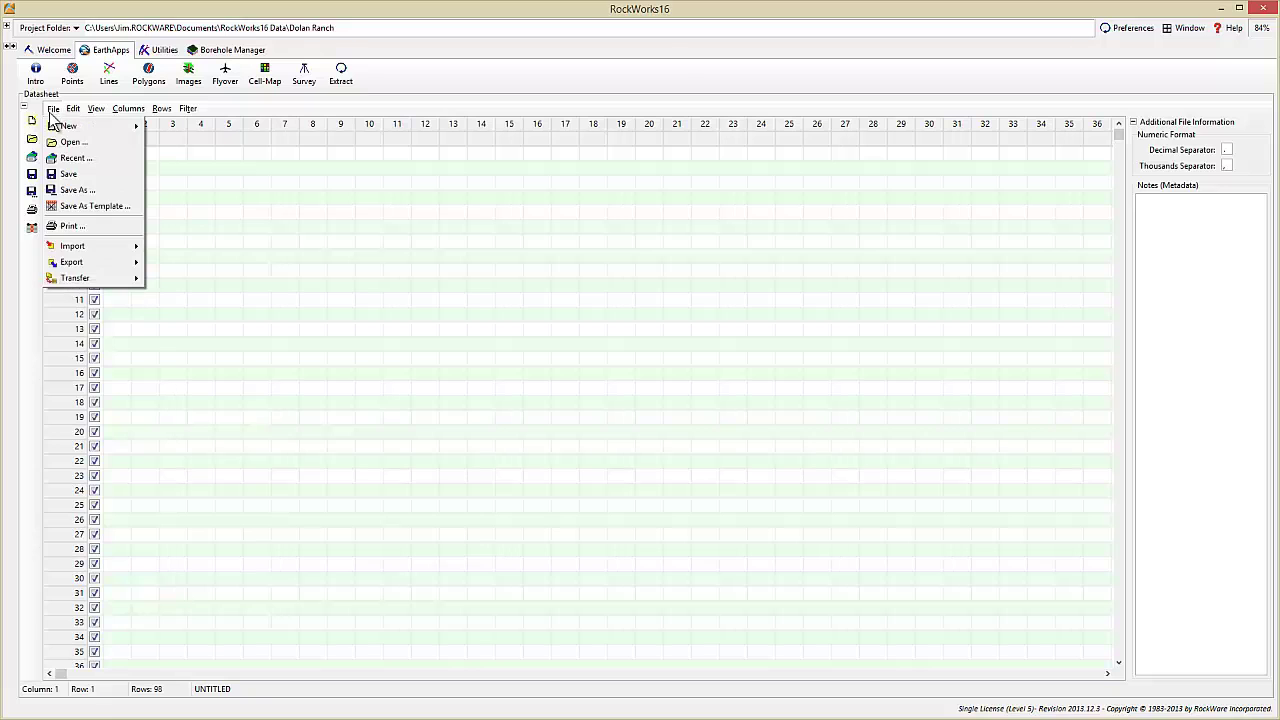
click(69, 143)
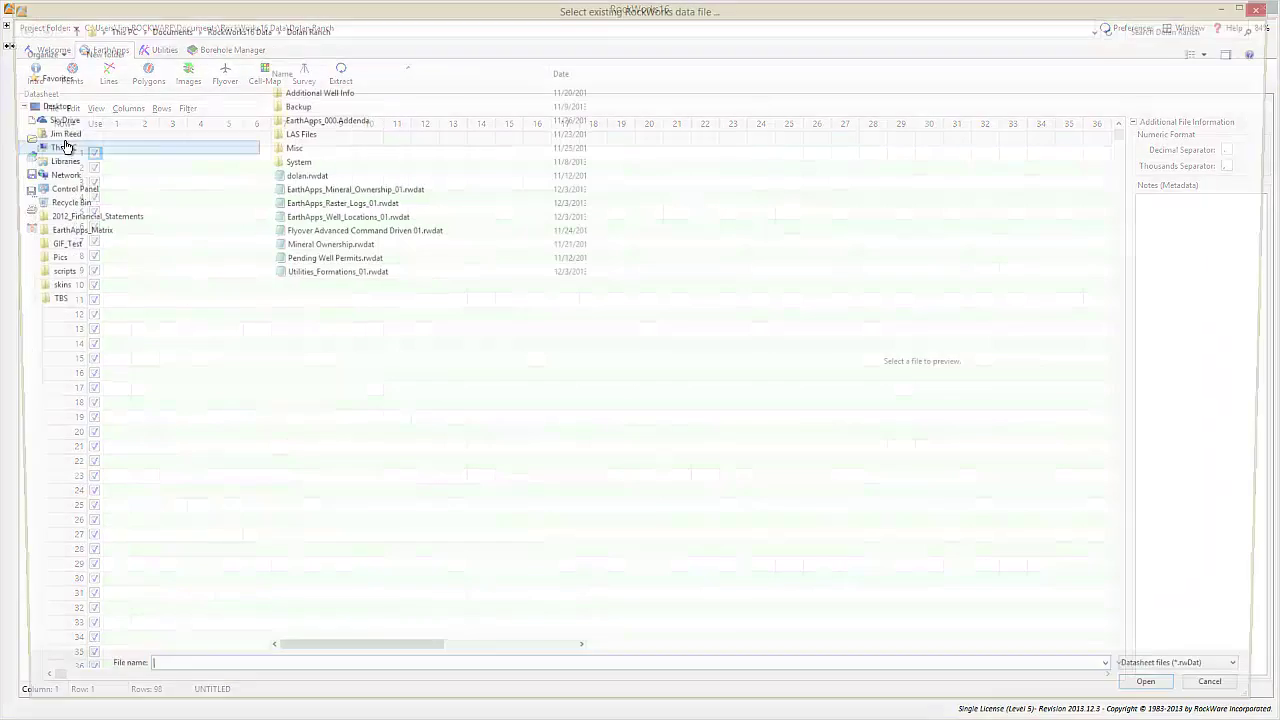
double_click(299, 192)
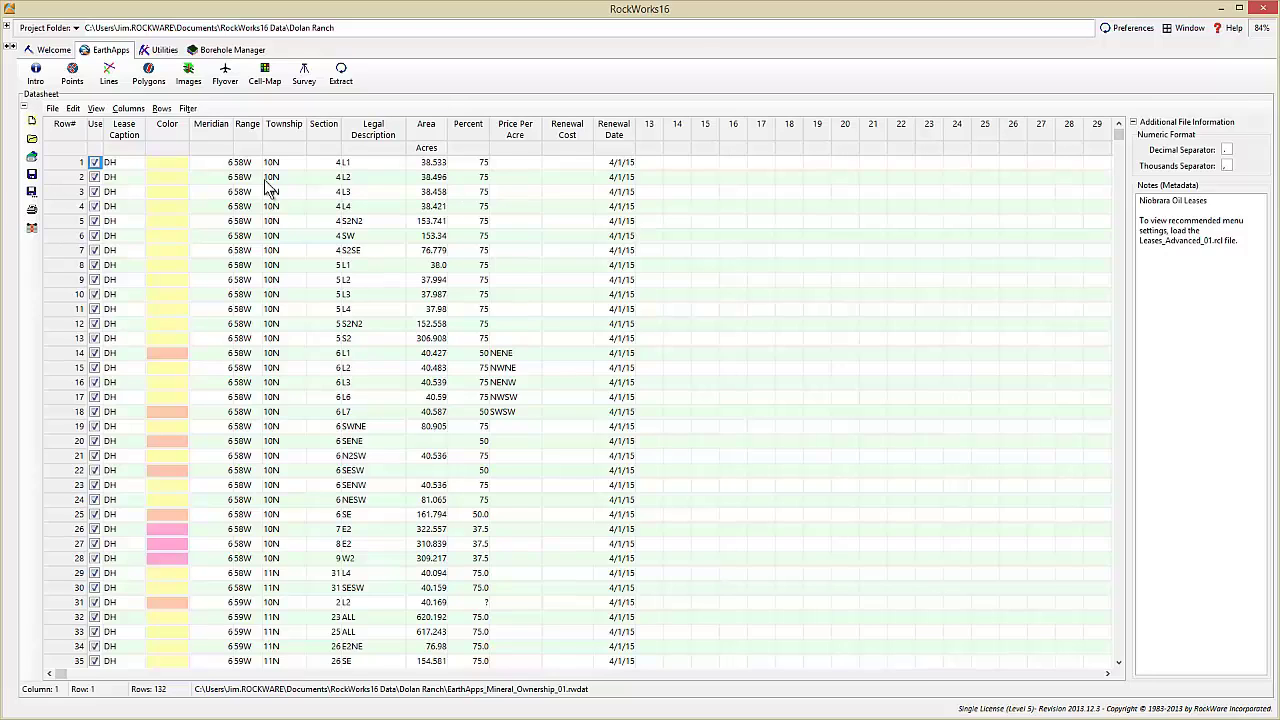
- Generate the advanced Leases polygon map and file its layer under the Dolan Ranch folder
click(149, 76)
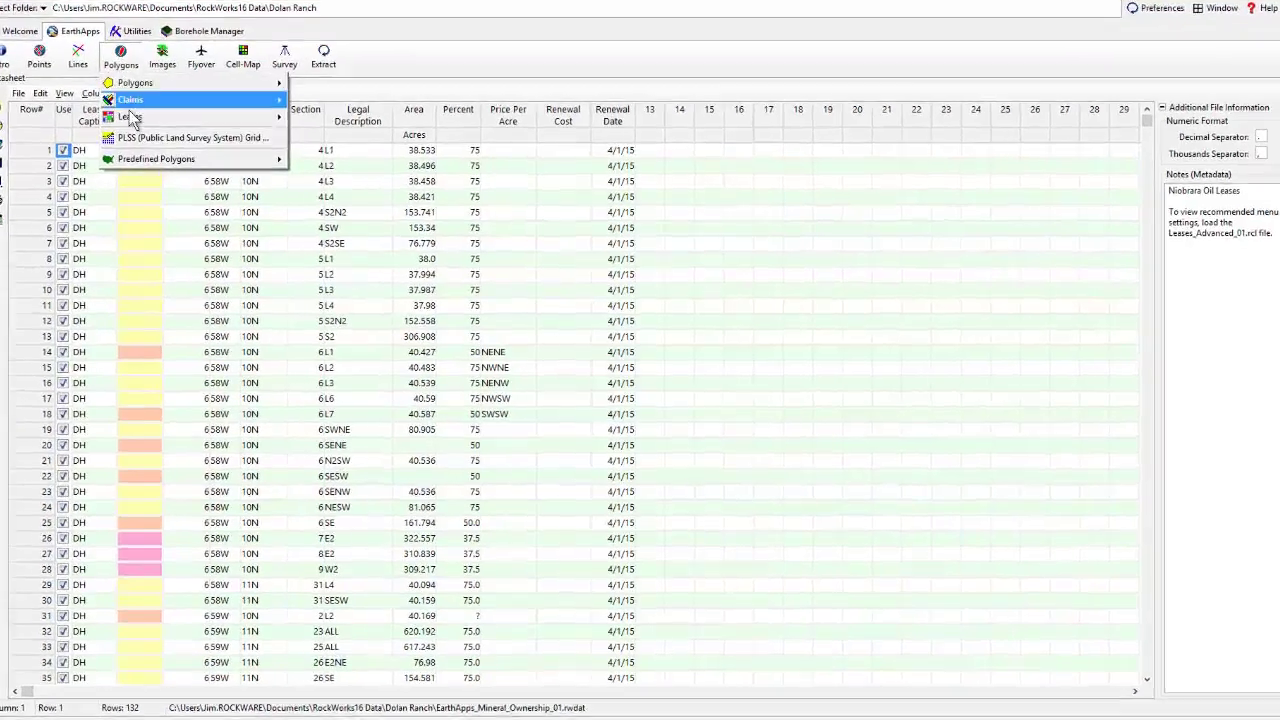
mouse_move(165, 130)
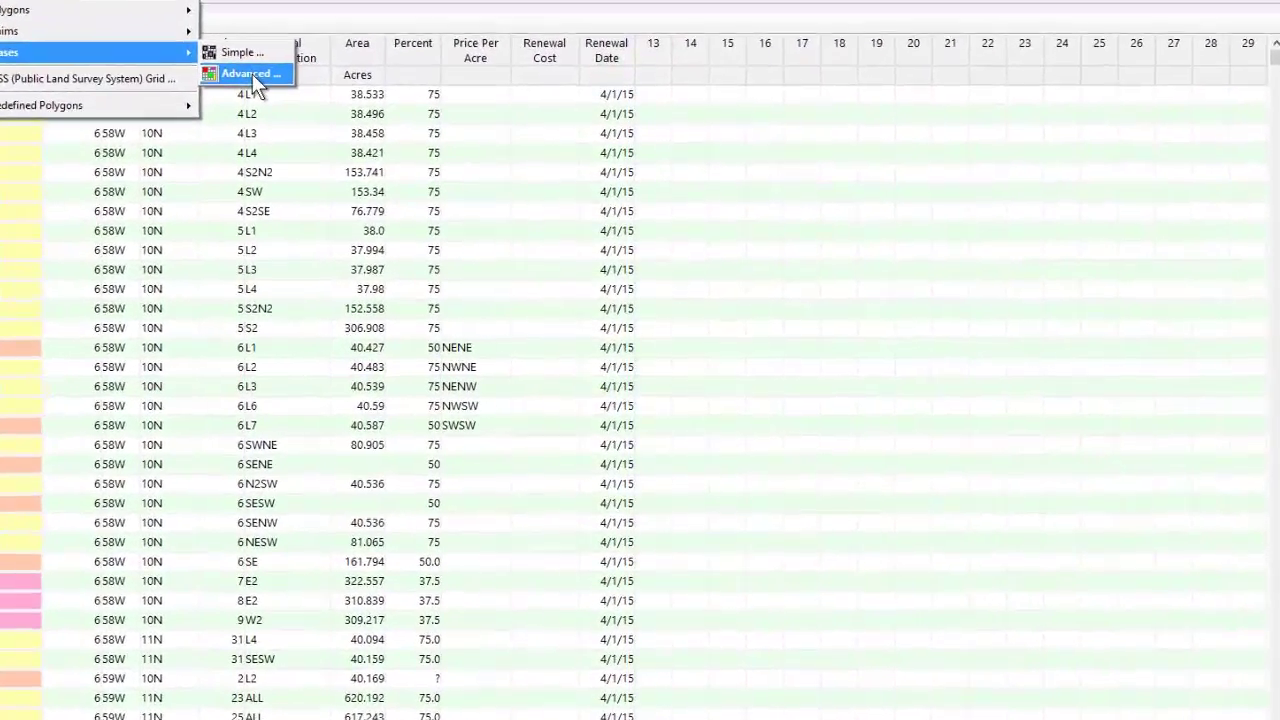
click(271, 88)
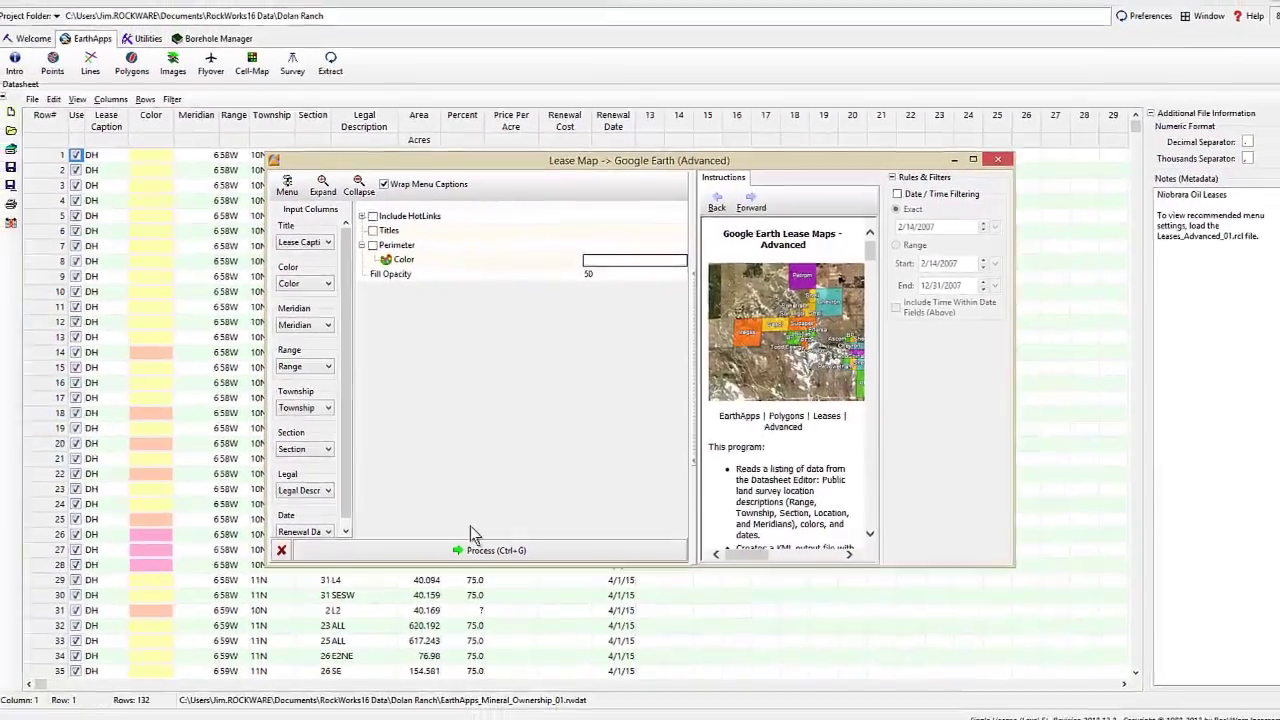
click(458, 566)
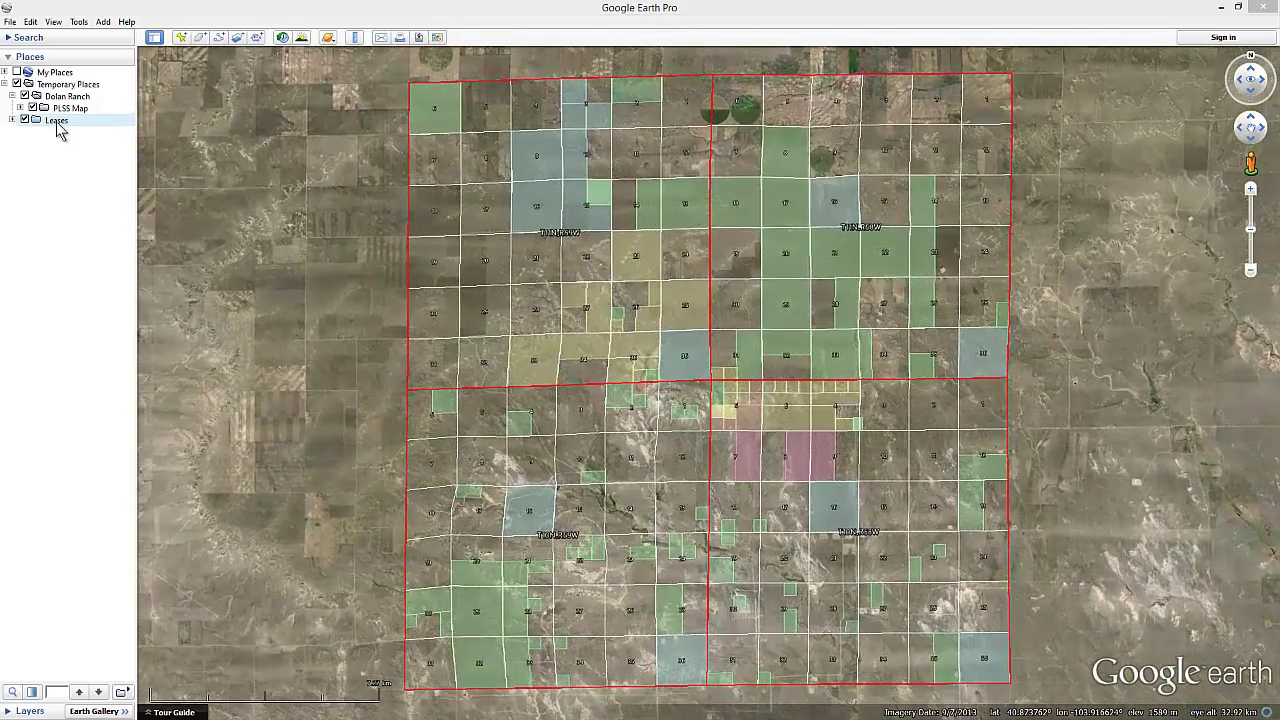
drag(58, 122, 80, 112)
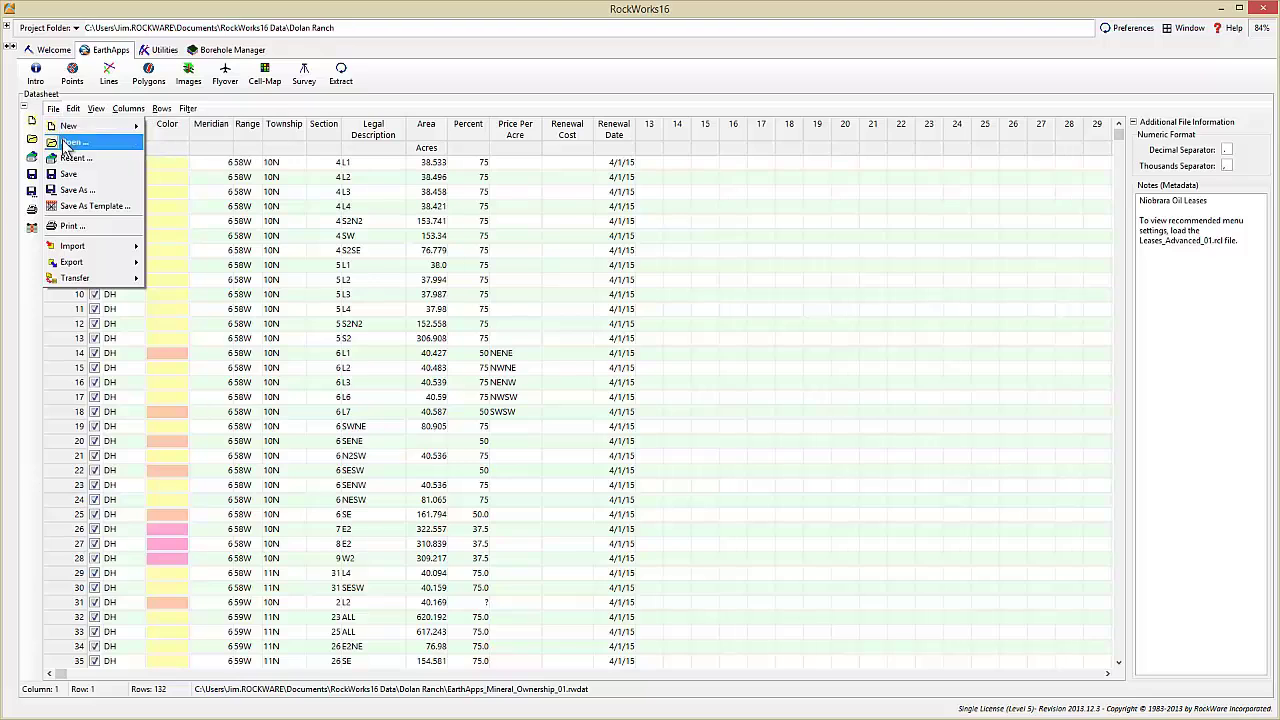
- Open the EarthApps_Well_Locations_01.rwdat well locations datasheet
click(66, 143)
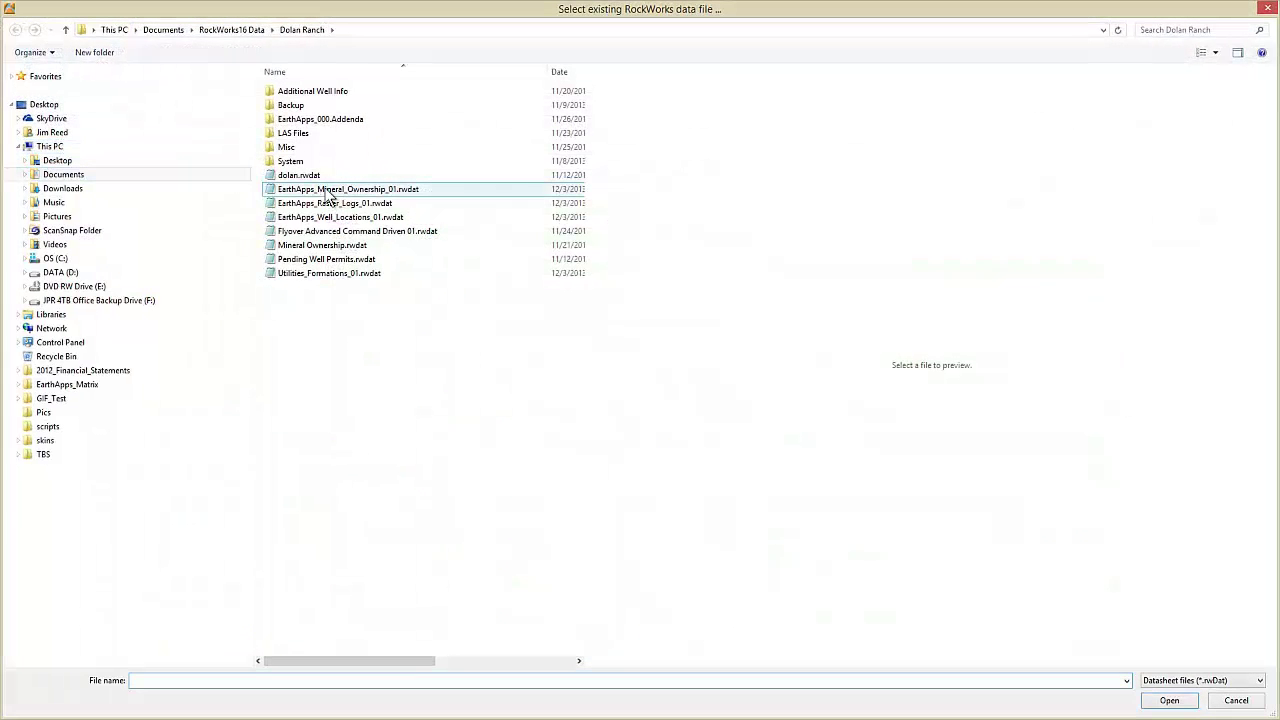
click(329, 220)
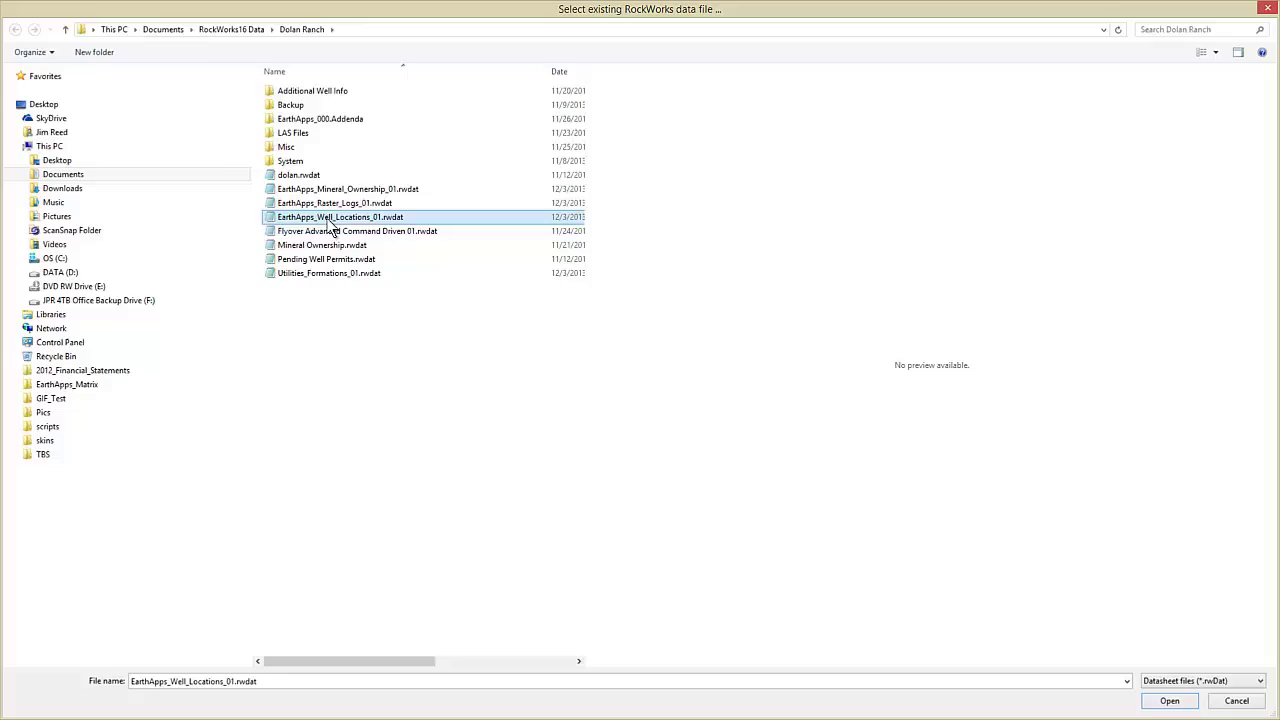
double_click(329, 222)
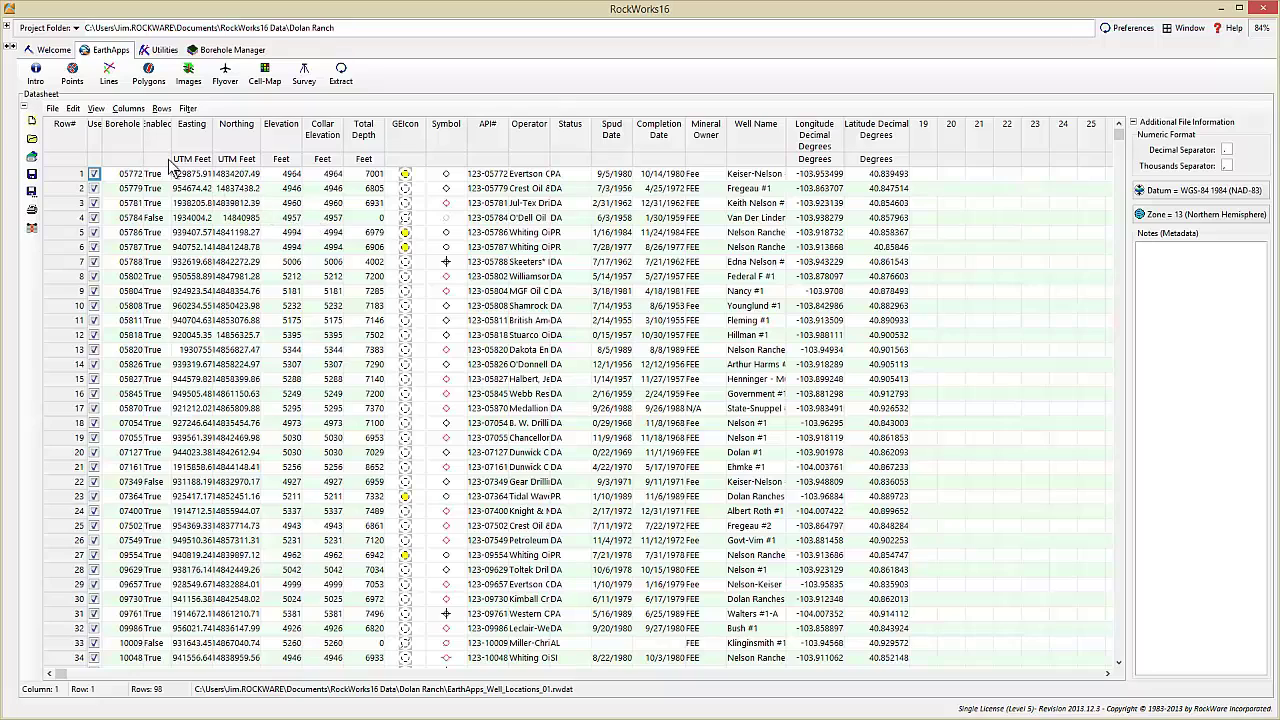
- Build an advanced Points > Icons map of the wells and send it to Google Earth
click(74, 78)
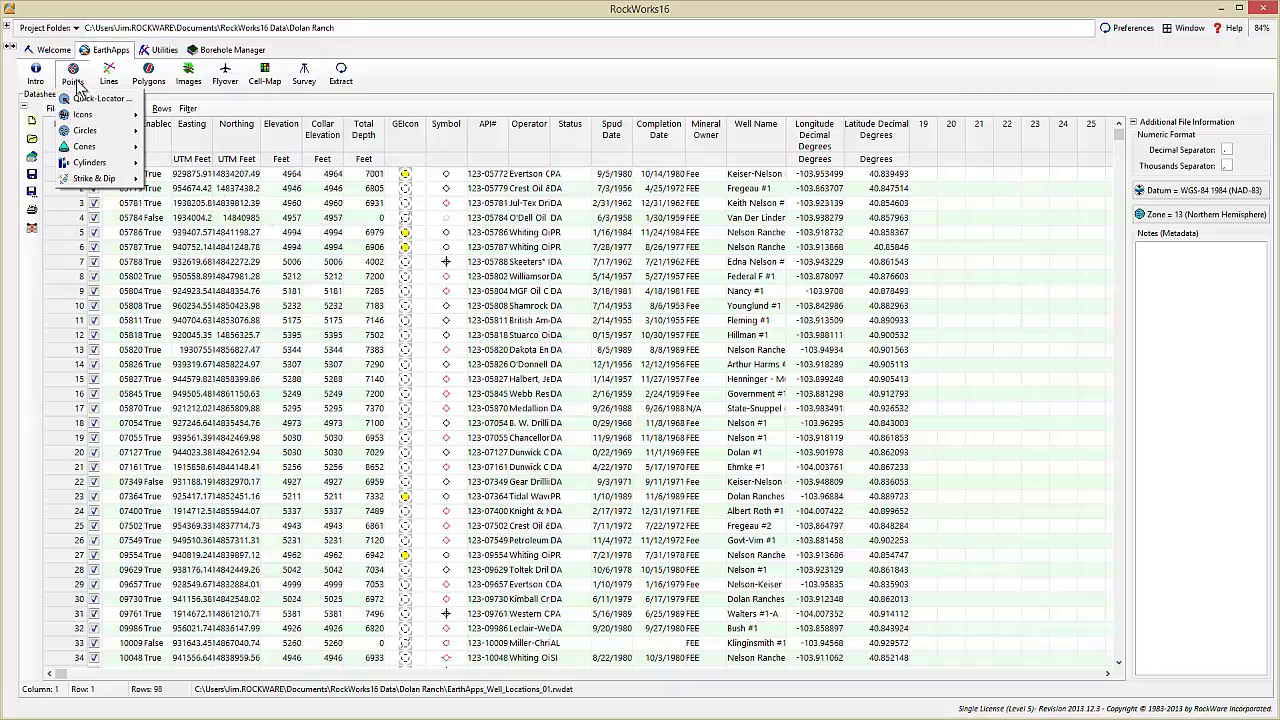
mouse_move(85, 114)
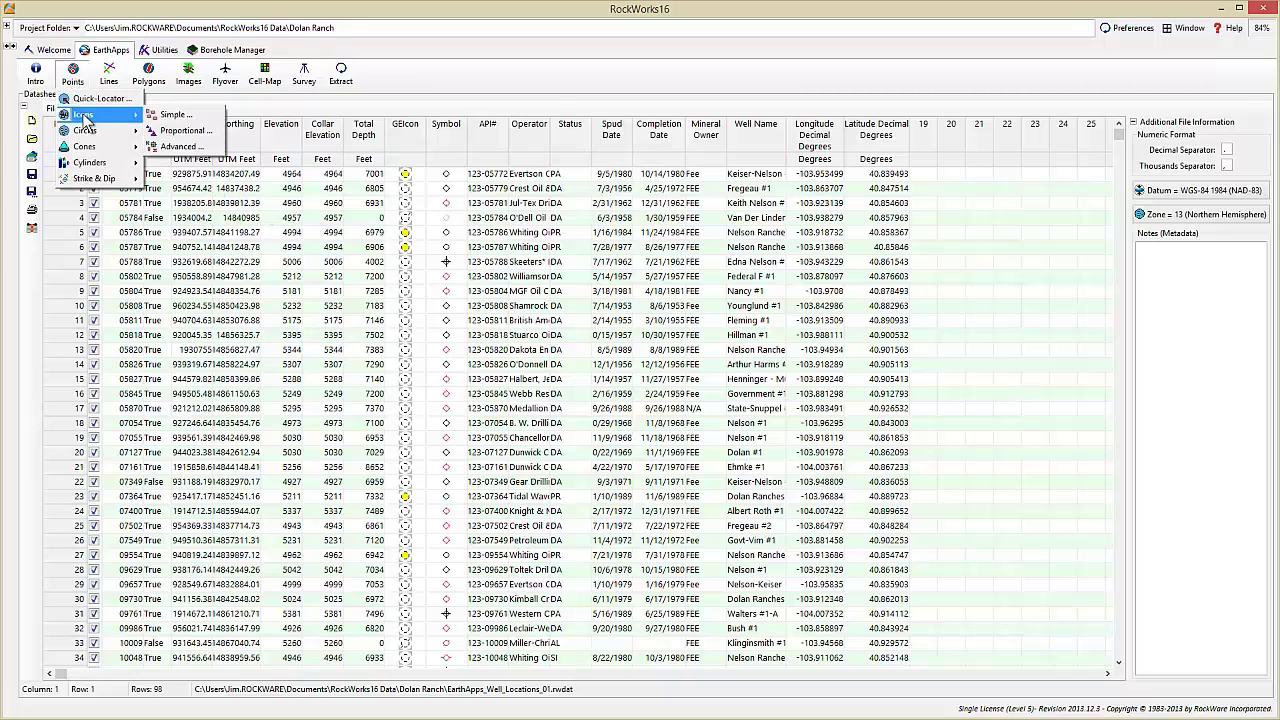
click(183, 147)
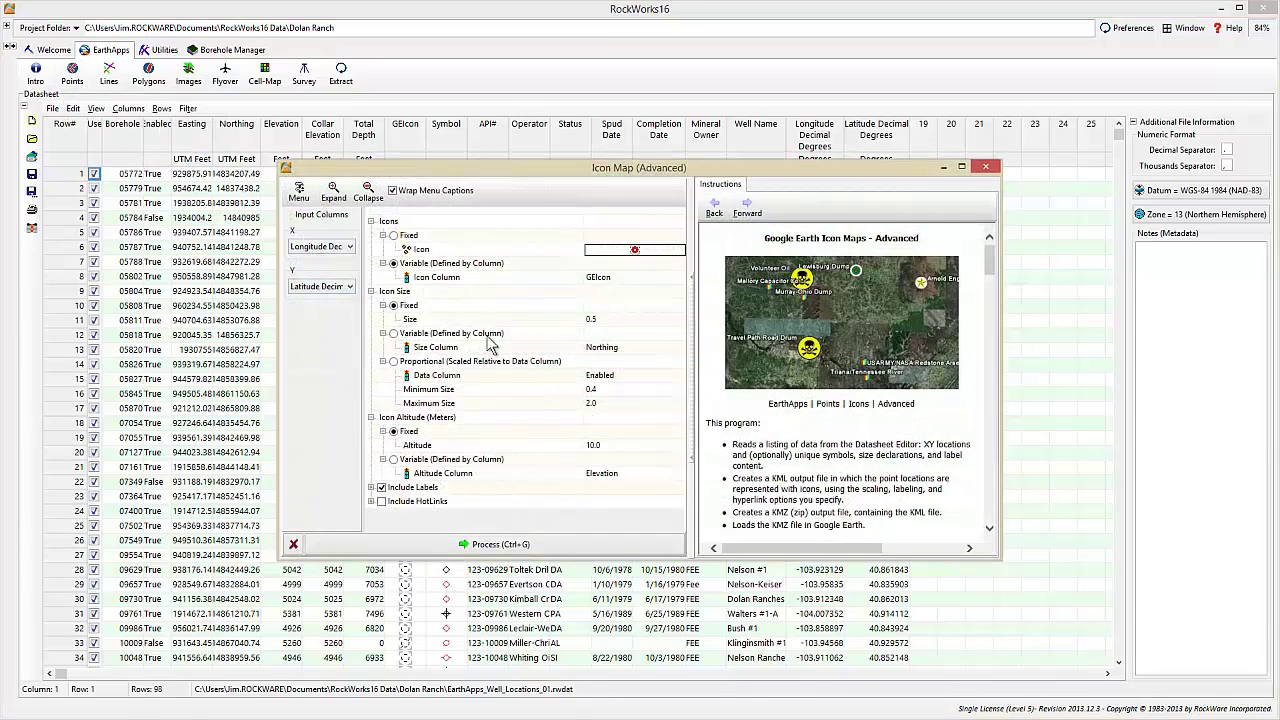
click(495, 547)
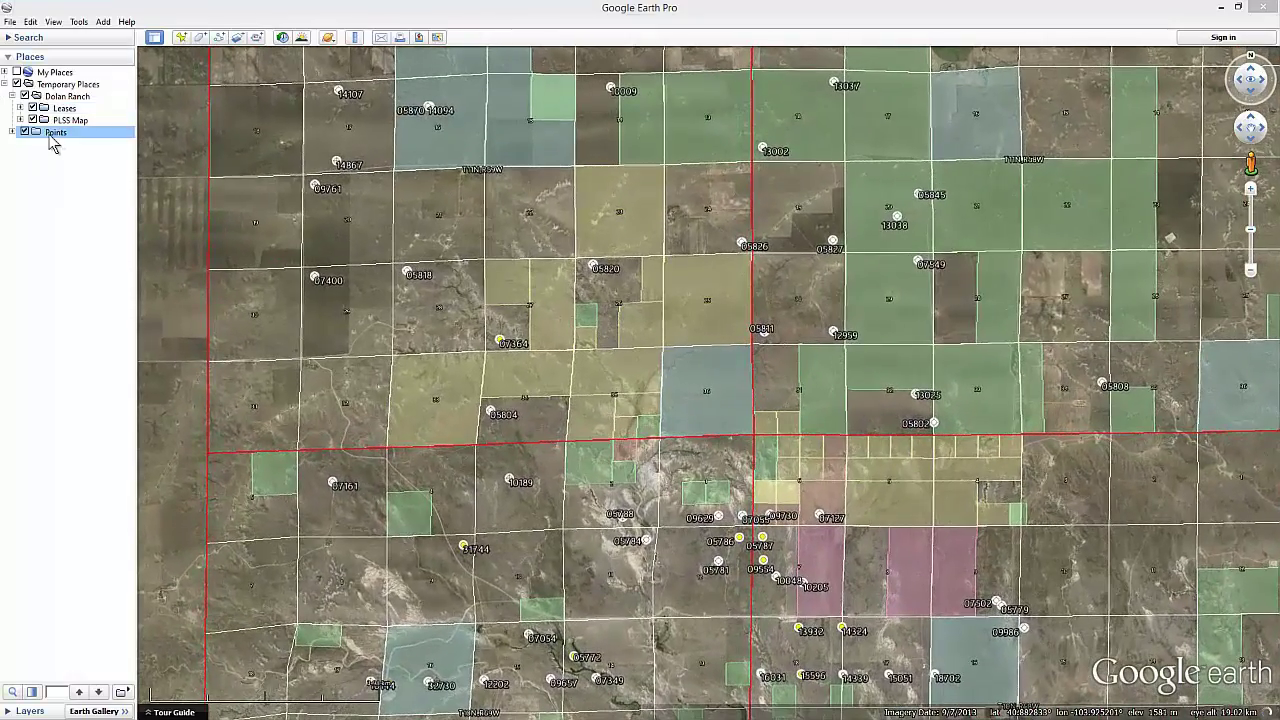
- Move the Points layer into the Dolan Ranch folder in the Places panel
drag(52, 133, 72, 104)
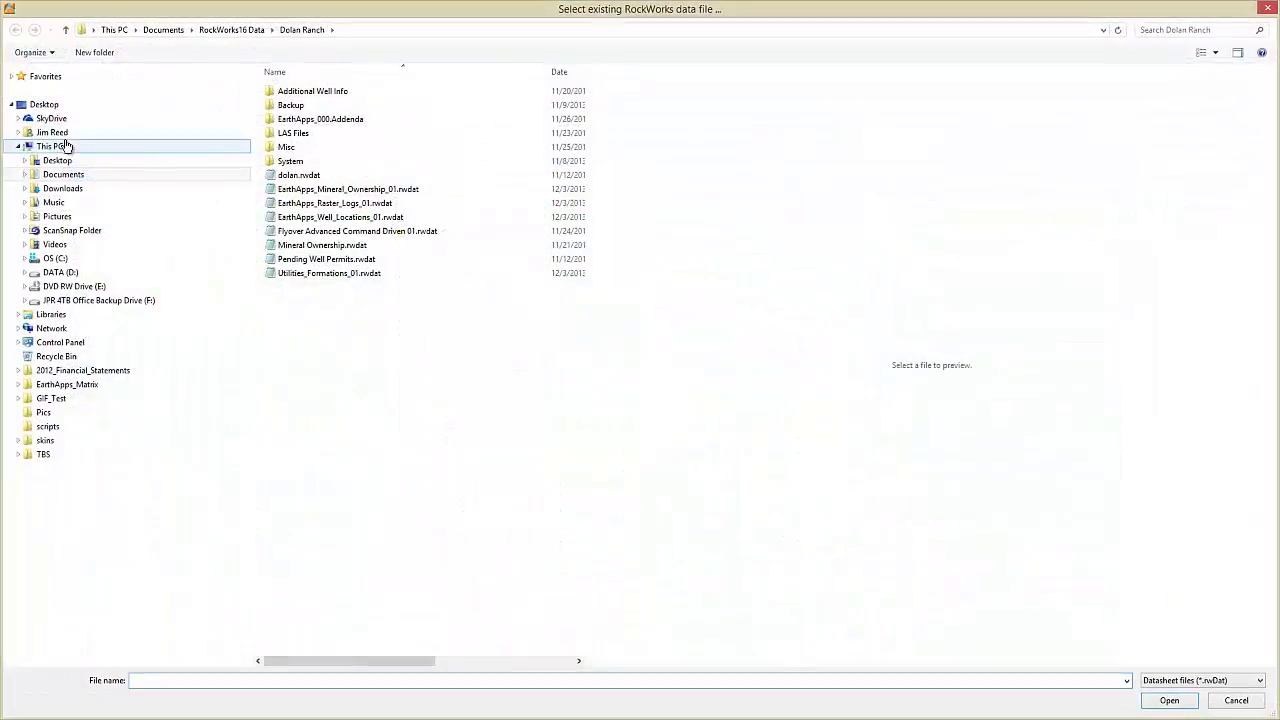
- Load EarthApps_Raster_Logs_01.rwdat and process single-midpoint vertical log images into Google Earth
double_click(298, 203)
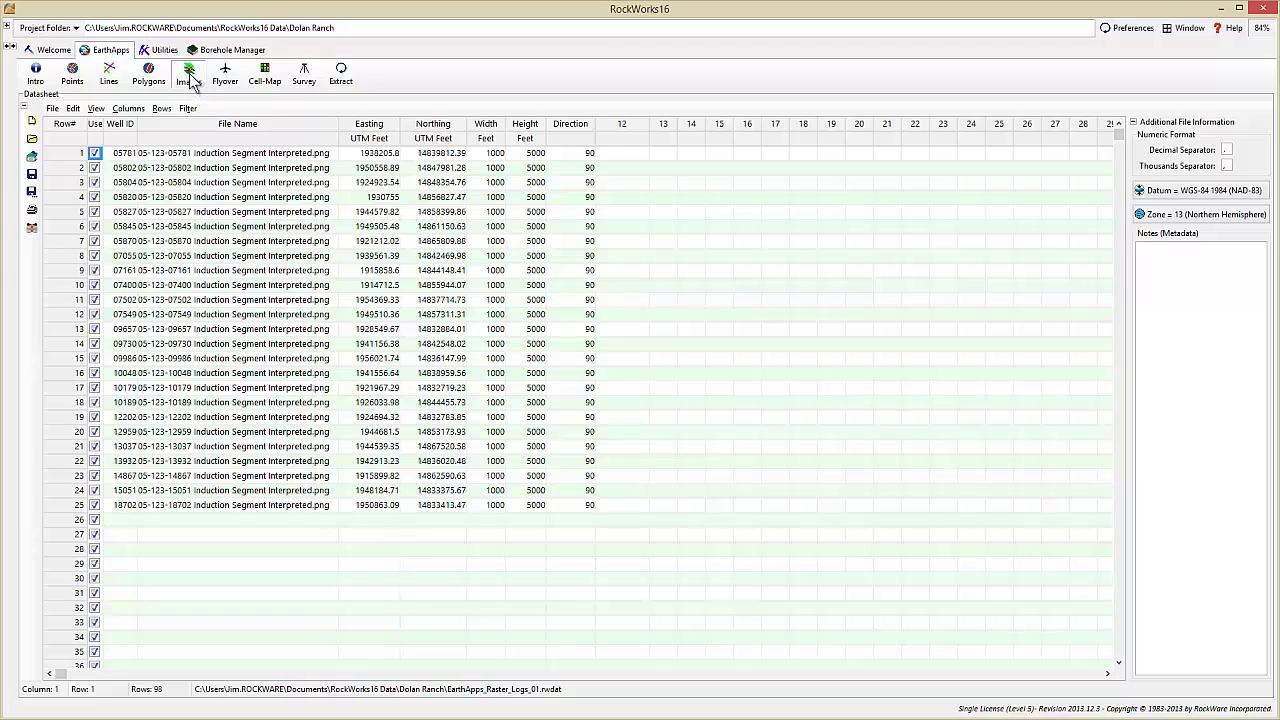
click(190, 75)
mouse_move(202, 134)
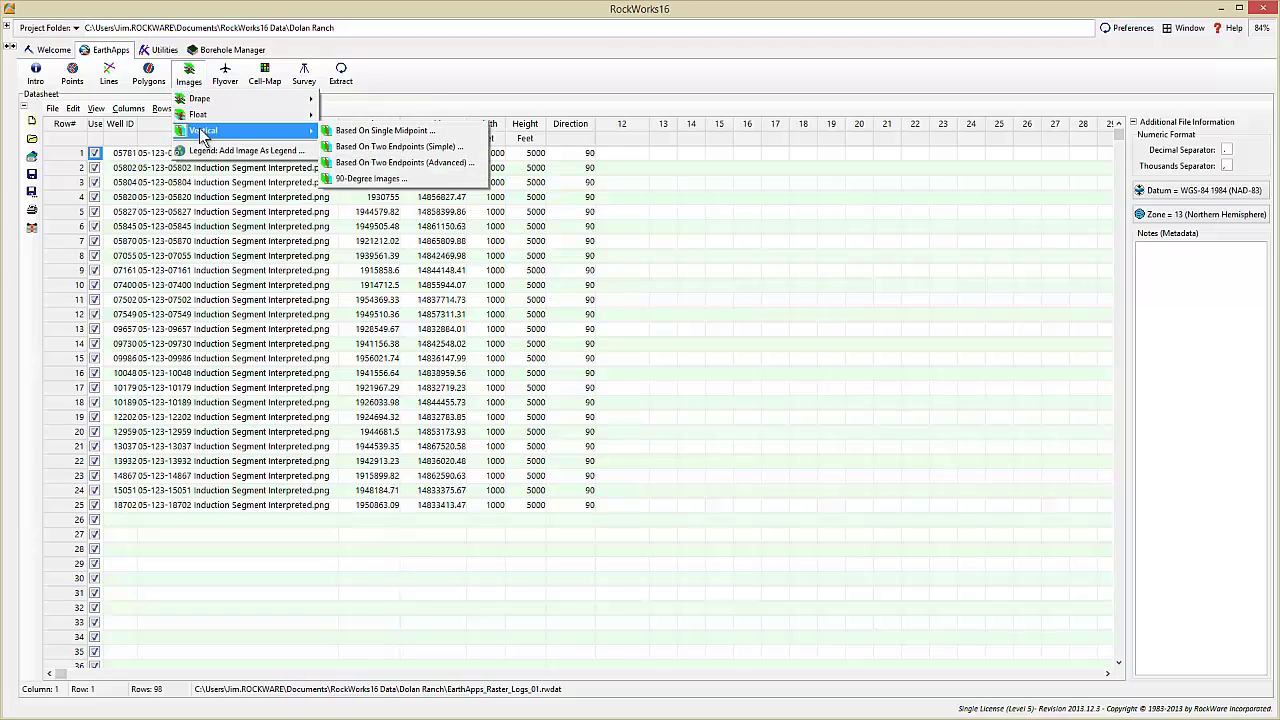
click(385, 131)
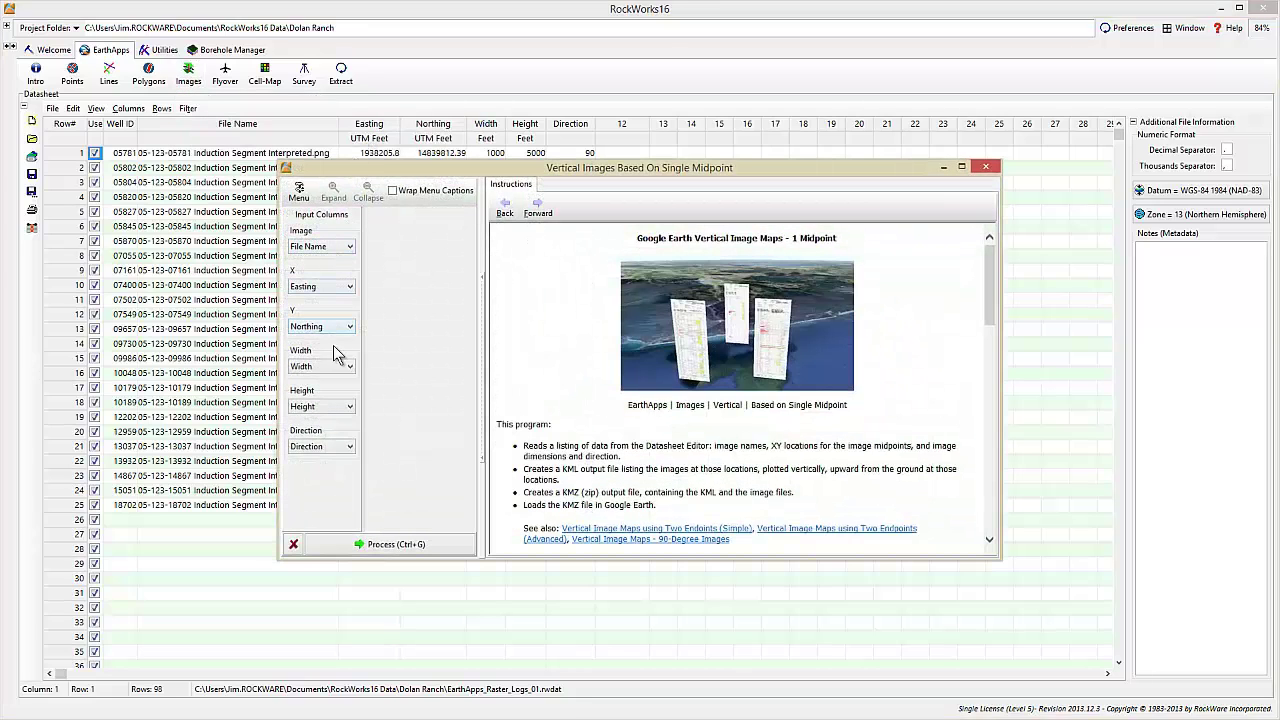
click(366, 543)
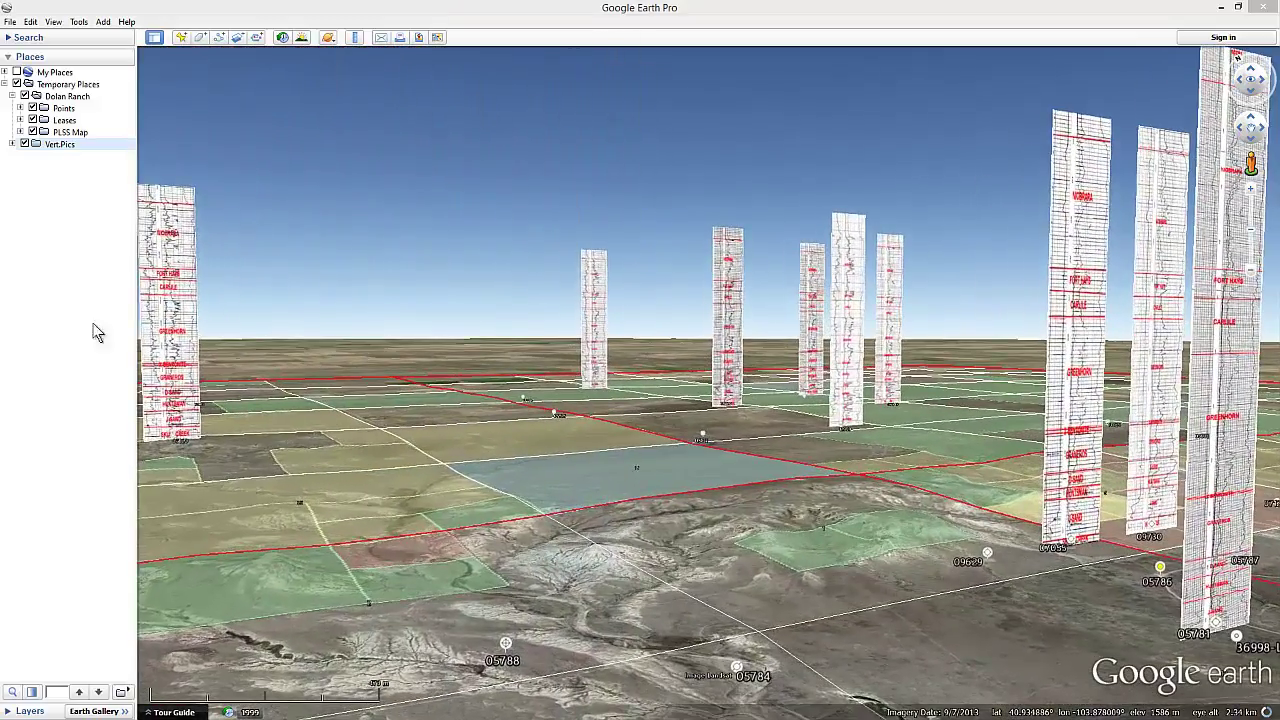
- Move Vert.Pics into the Dolan Ranch folder, then e-mail the whole Dolan Ranch folder
drag(60, 144, 80, 106)
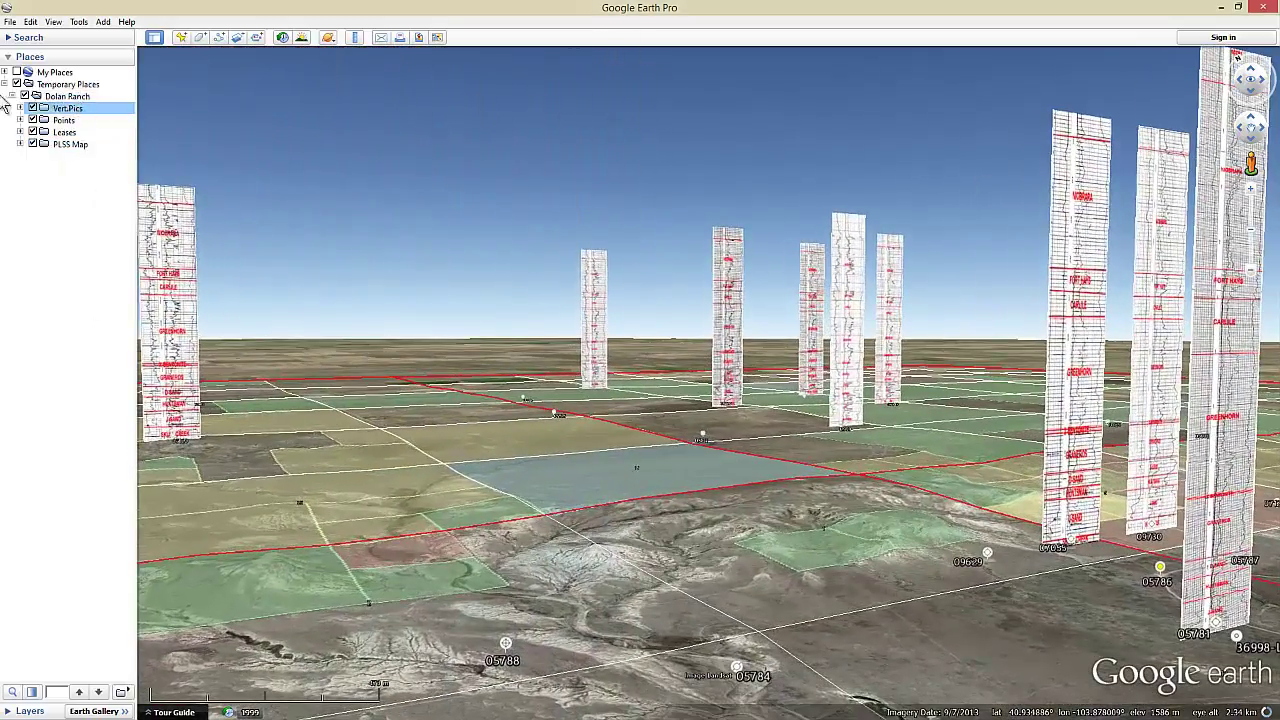
right_click(64, 97)
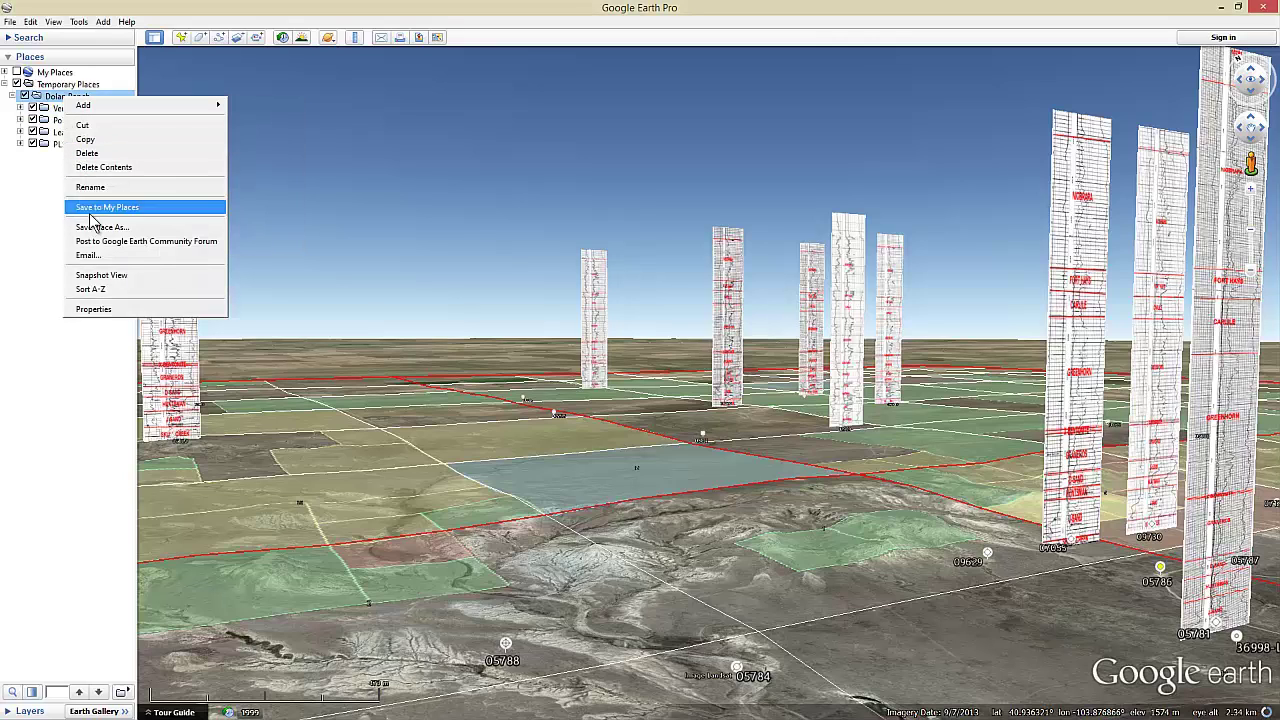
click(95, 258)
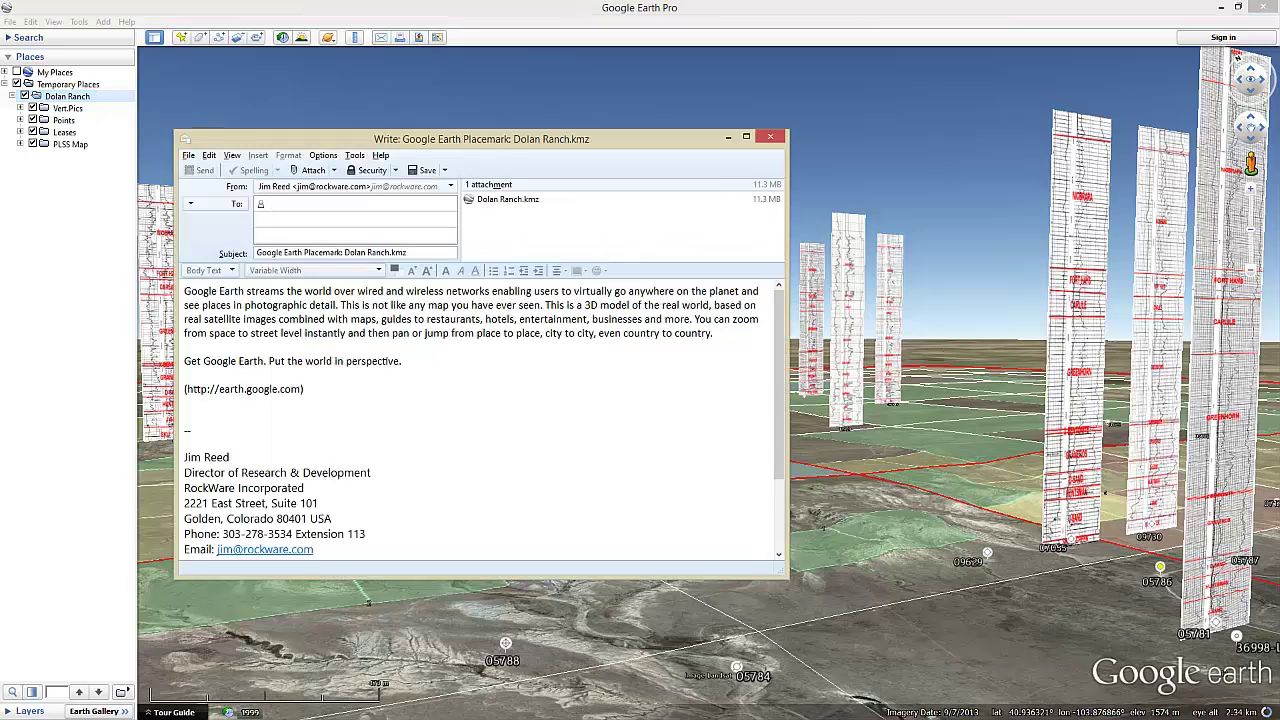
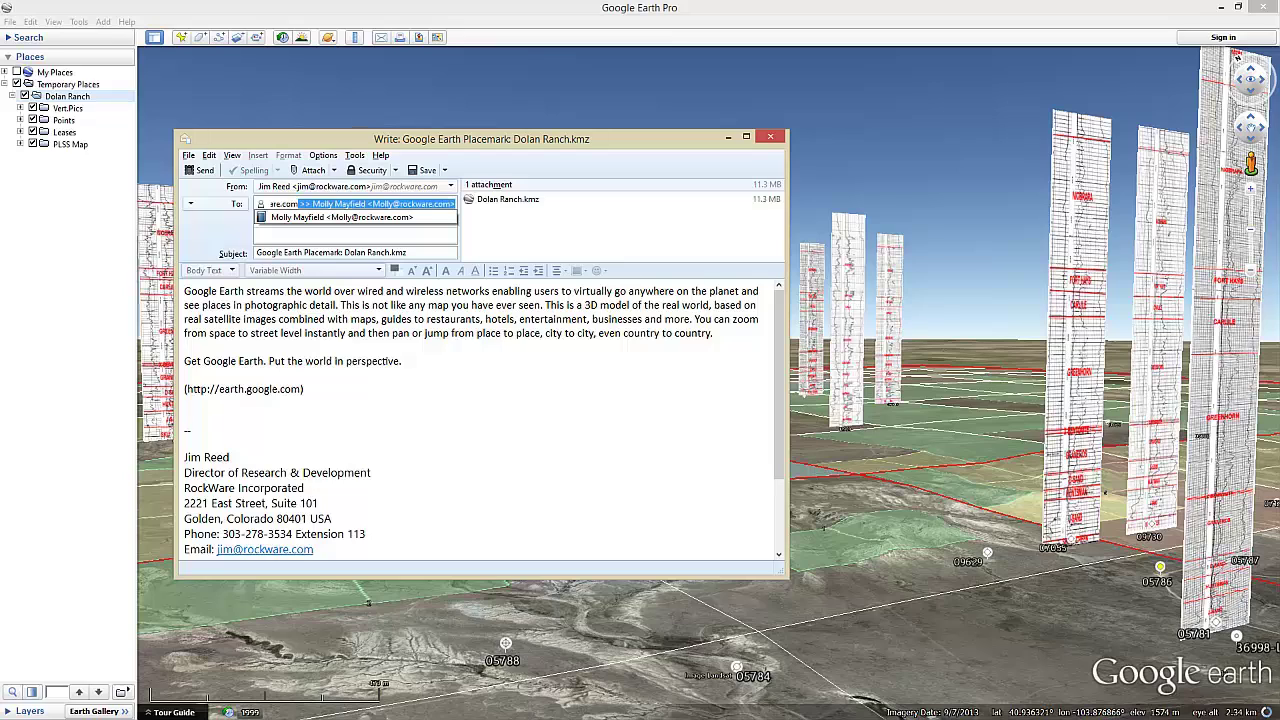
- Address the Dolan Ranch.kmz message to the recipient's e-mail, delete the default body text, and send
drag(184, 292, 344, 400)
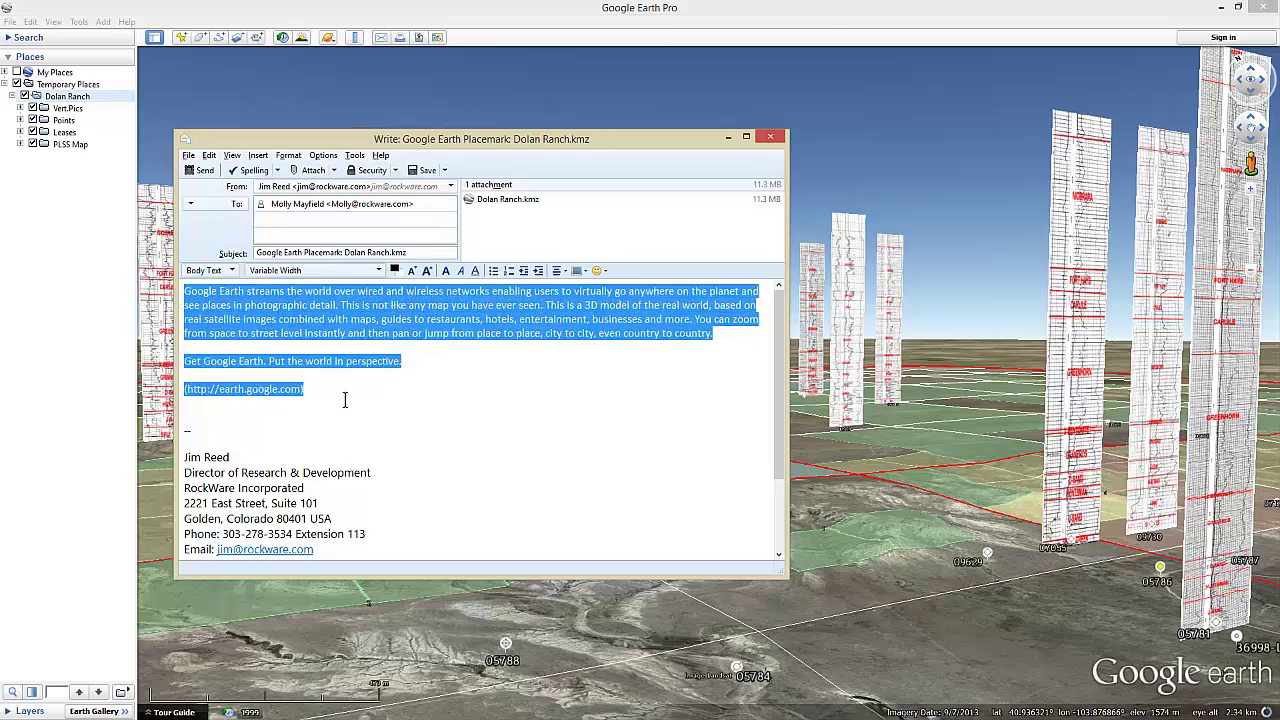
key(Delete)
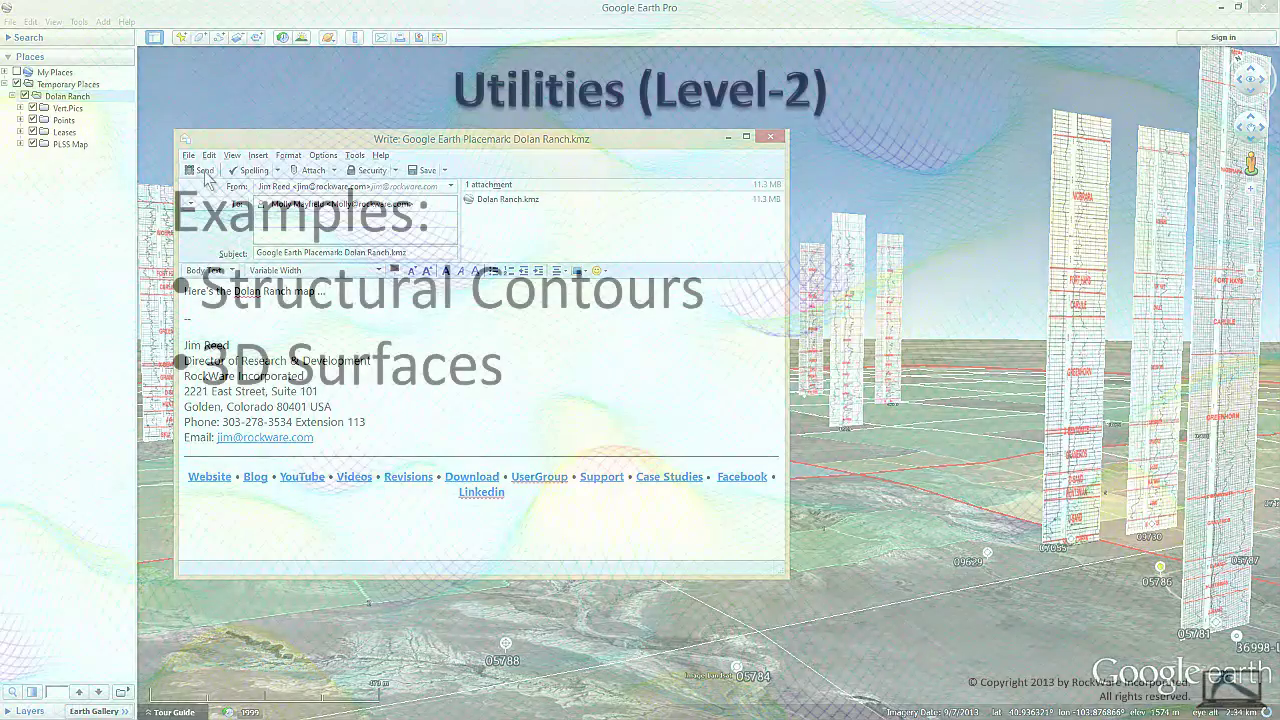
click(201, 171)
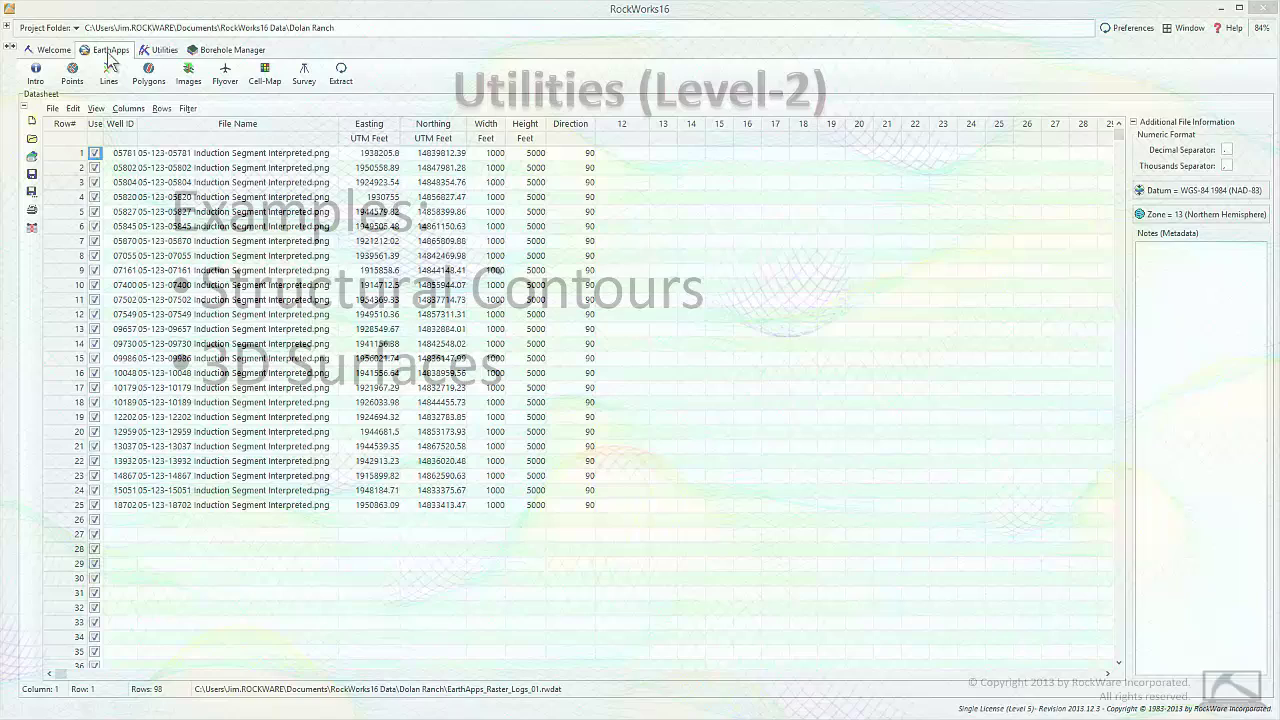
- In the Utilities programs, open the Utilities_Formations_01.rwdat datasheet
click(165, 51)
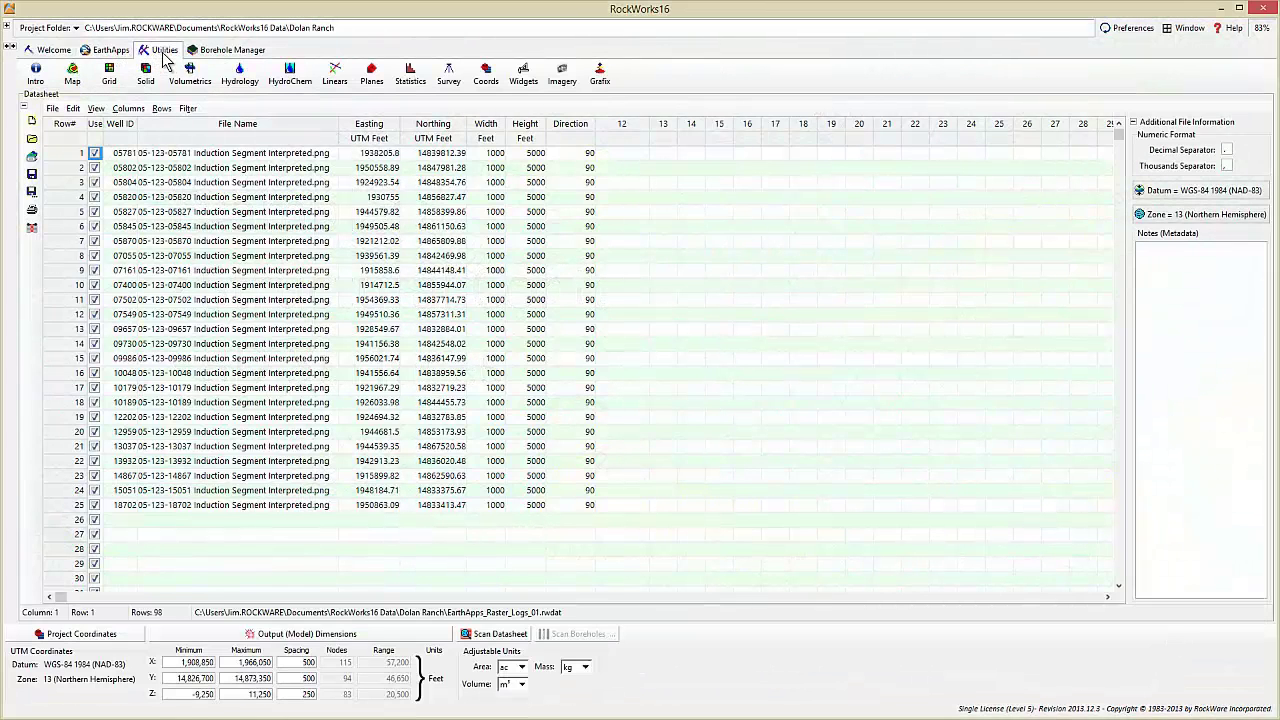
click(52, 108)
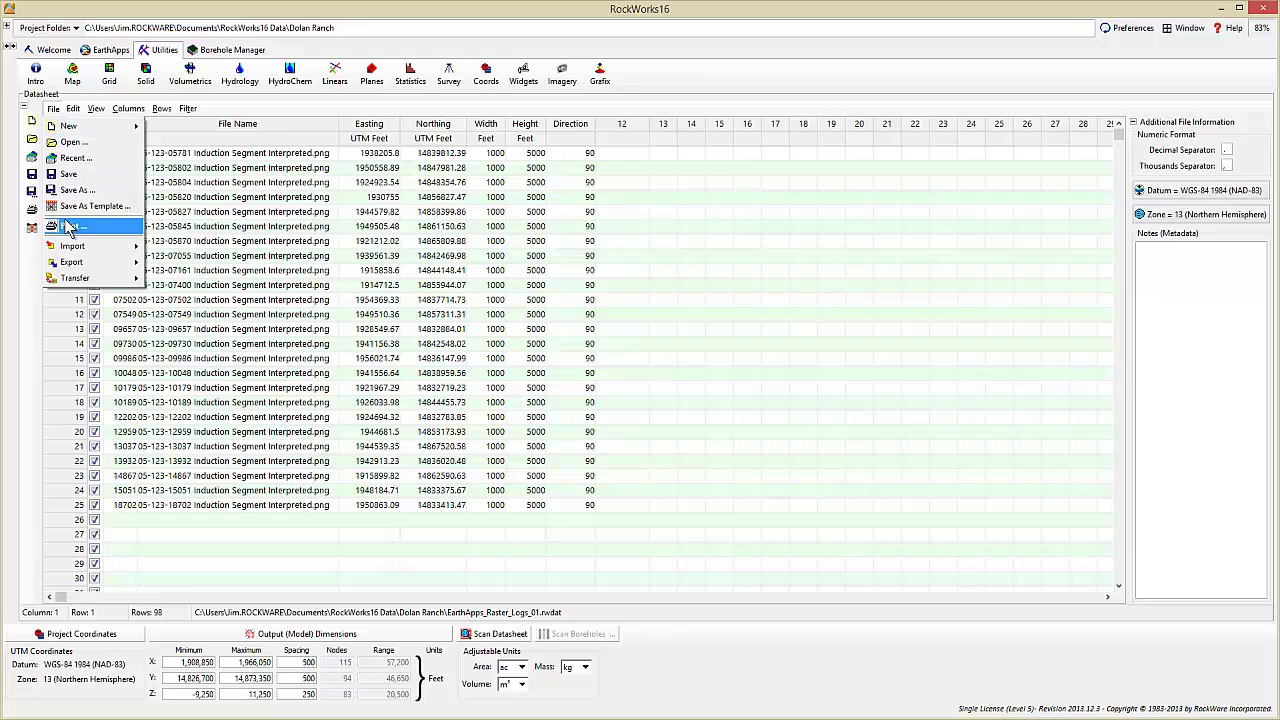
click(71, 141)
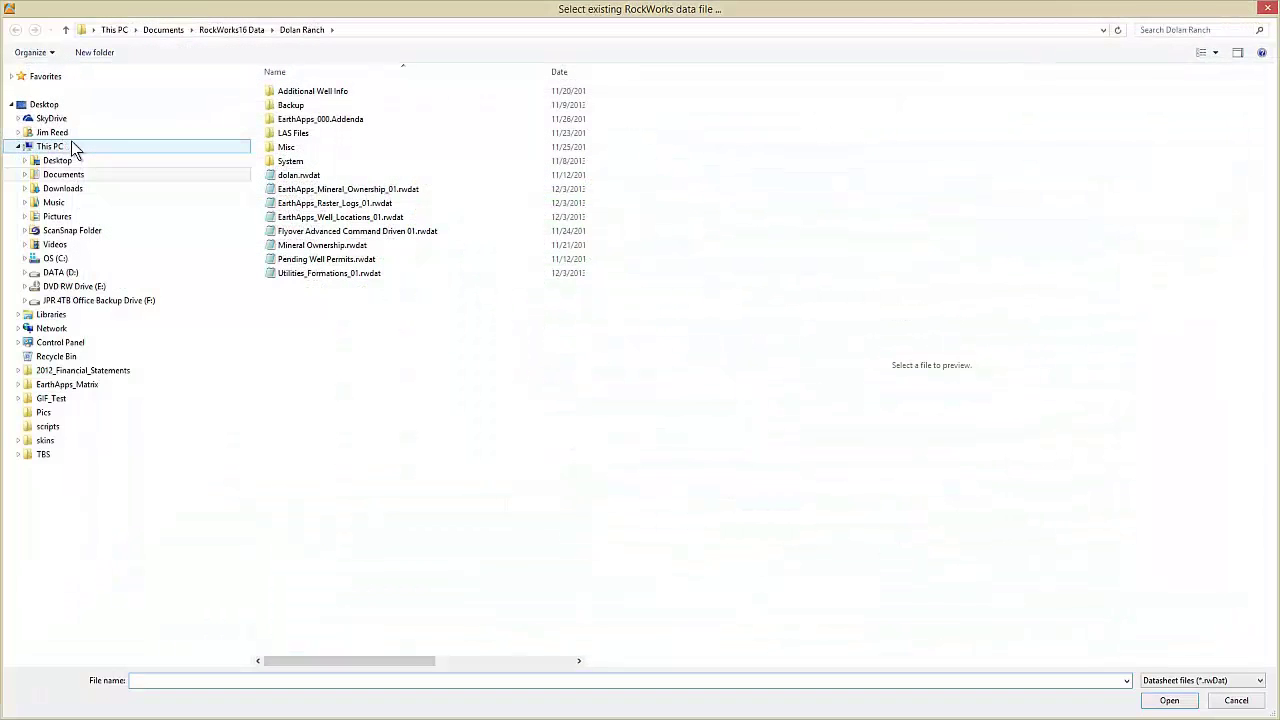
double_click(290, 273)
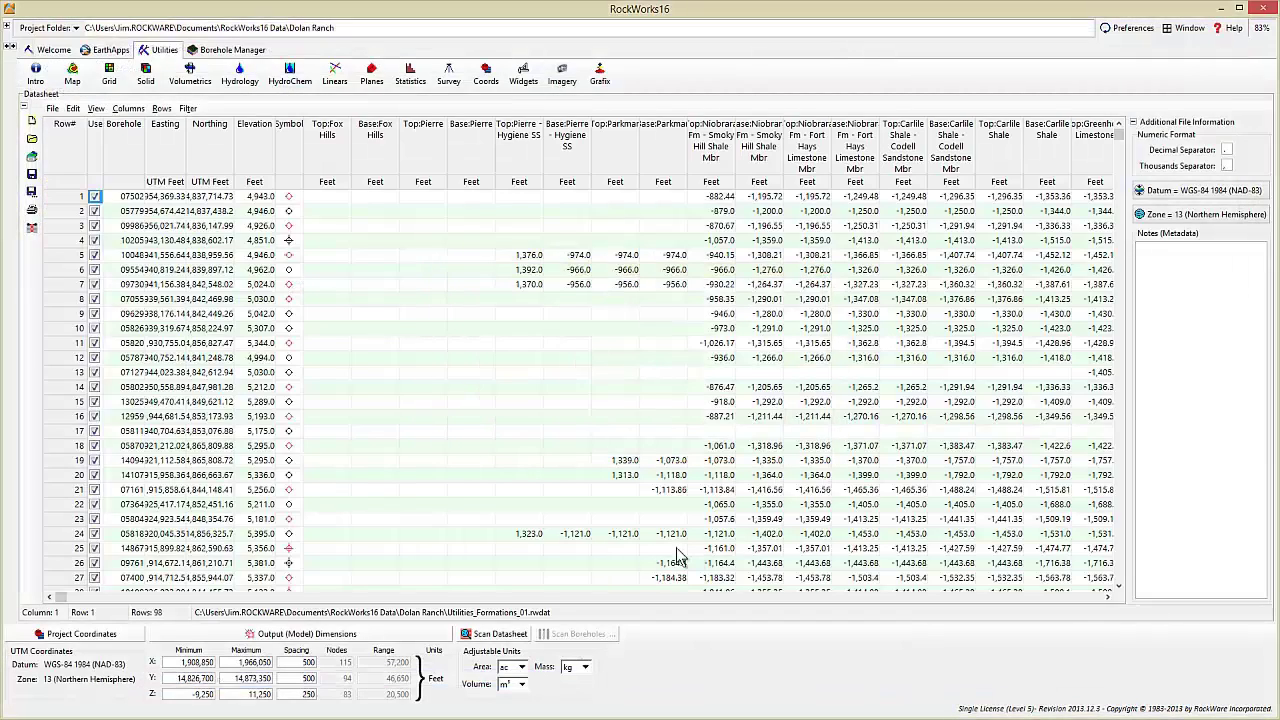
- Scroll right through the formation top and base depth columns
click(1107, 597)
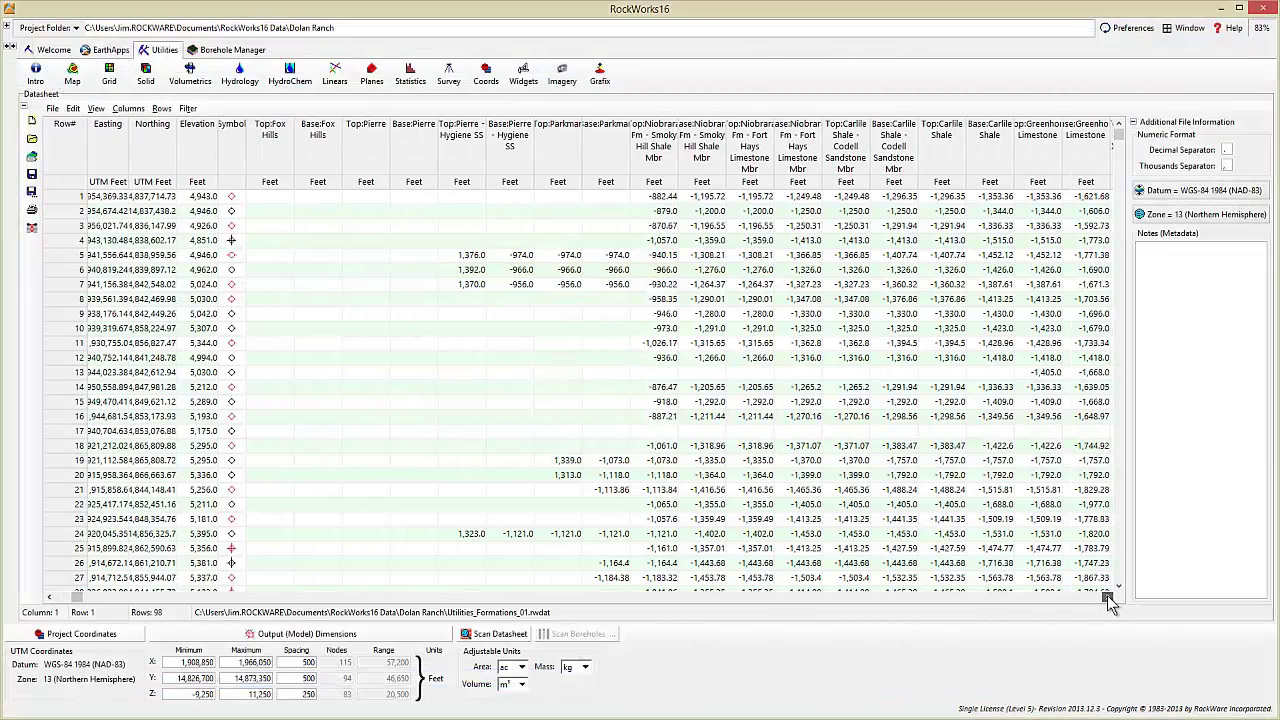
click(1108, 598)
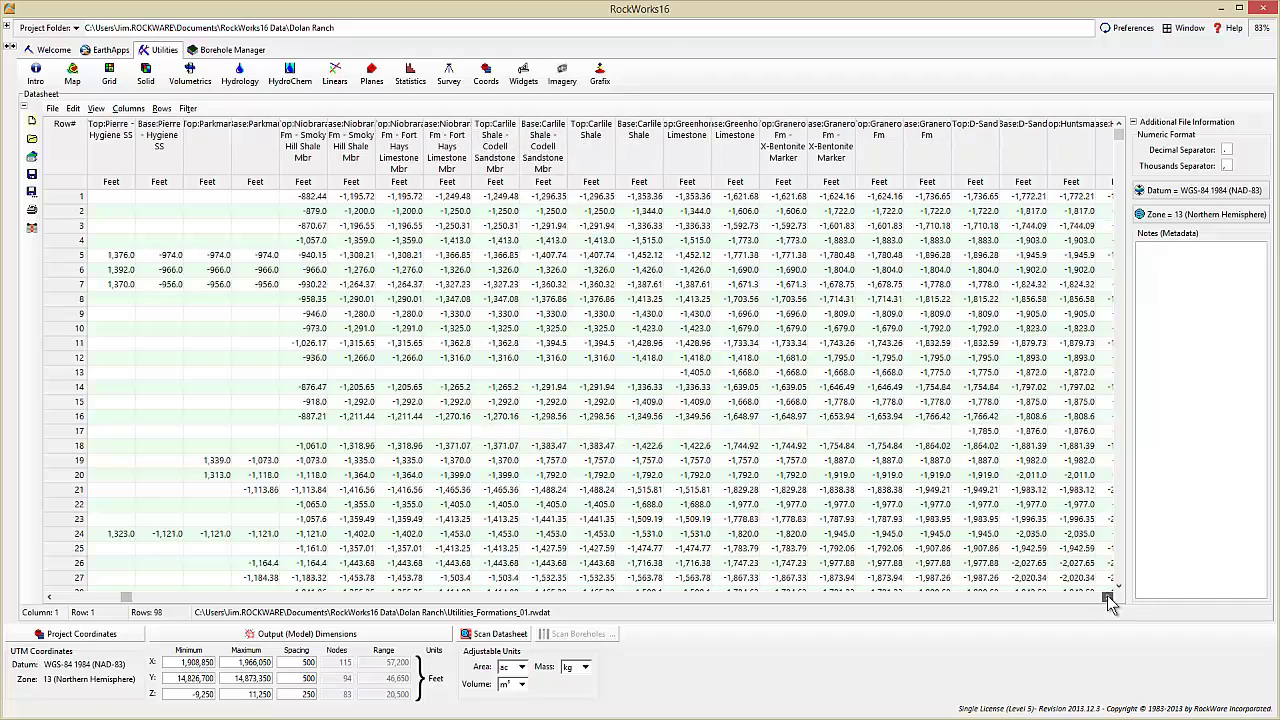
click(1108, 598)
click(1109, 599)
click(1109, 599)
click(1108, 598)
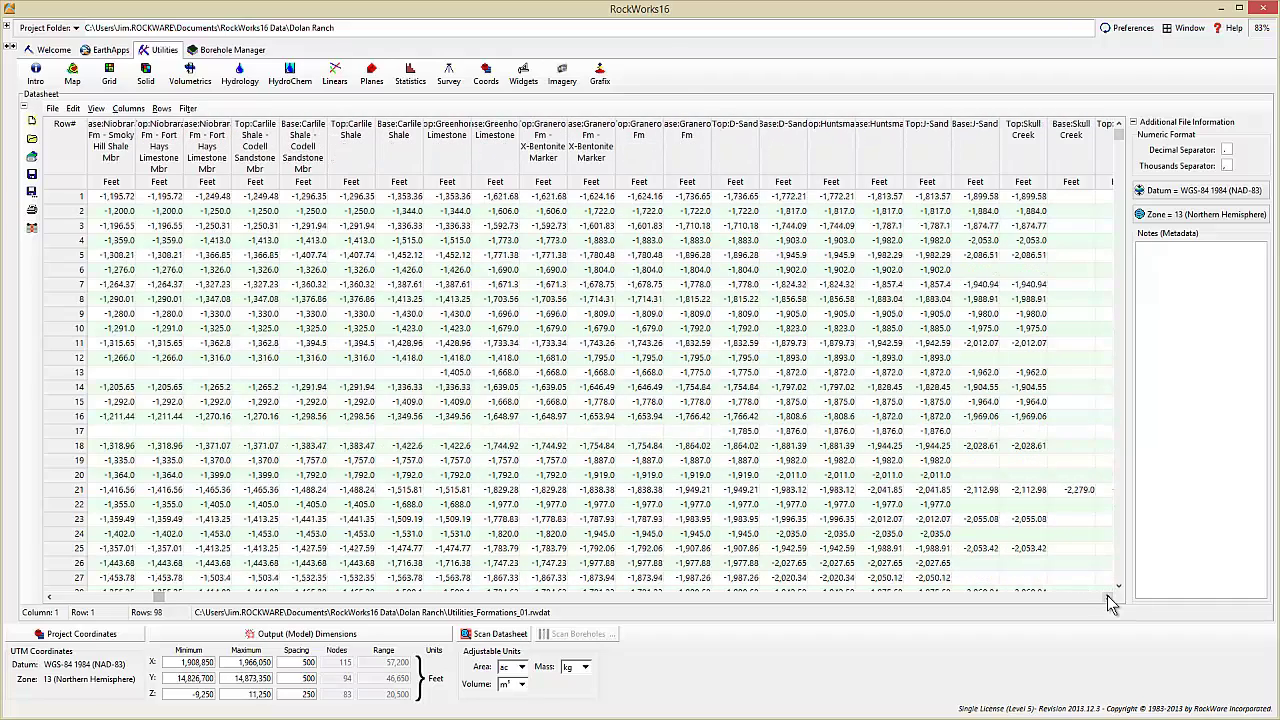
click(1108, 598)
click(1108, 598)
click(1108, 598)
click(1108, 598)
click(1108, 598)
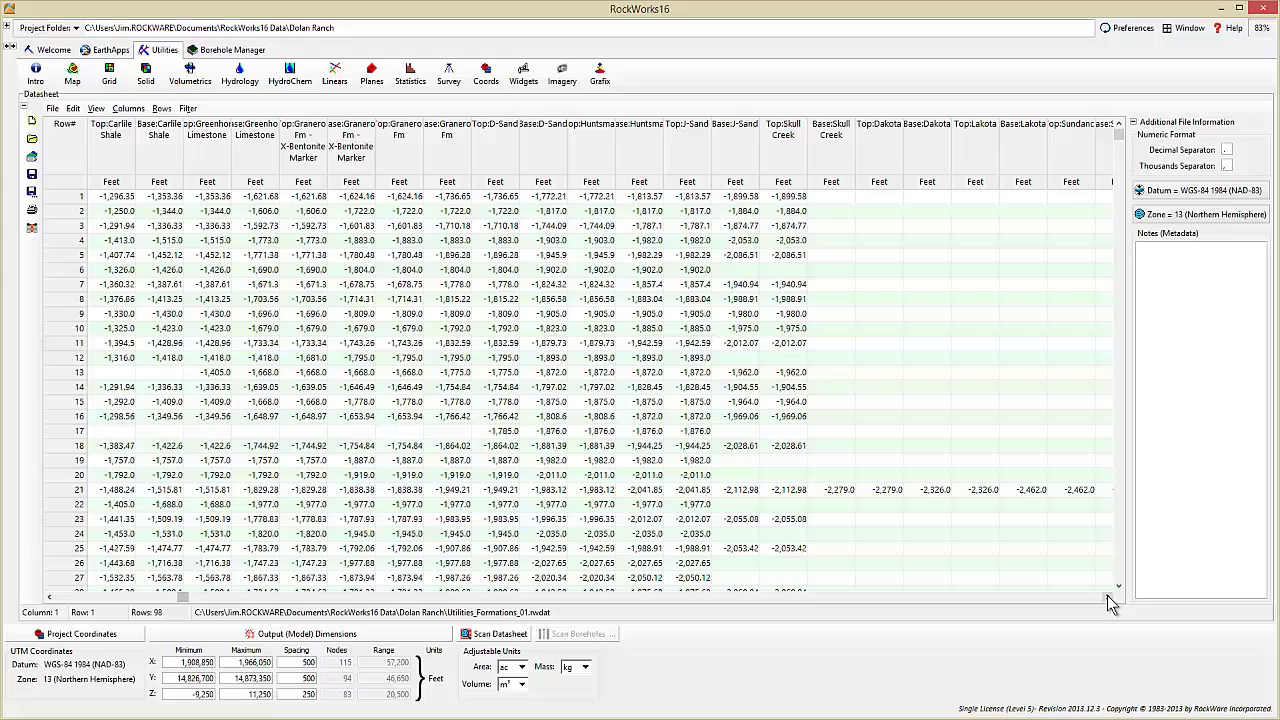
click(1108, 598)
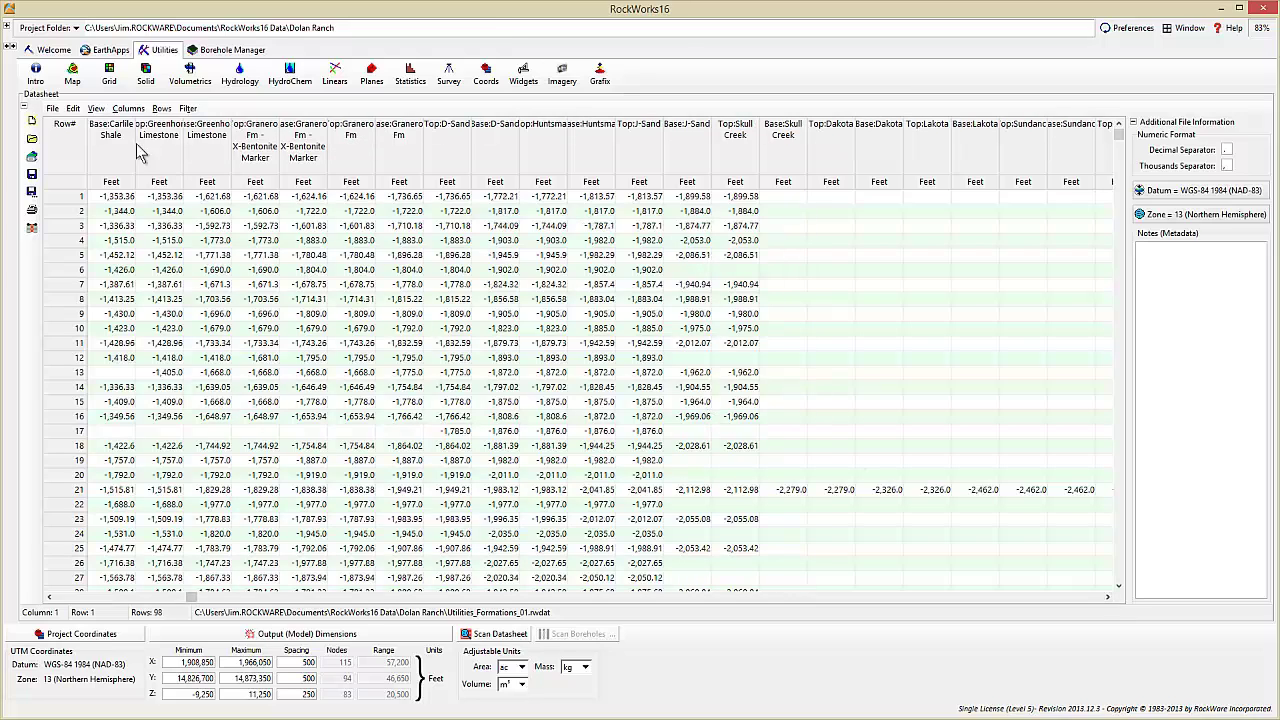
- Generate a grid-based map of the Niobrara top elevations from the datasheet
click(72, 74)
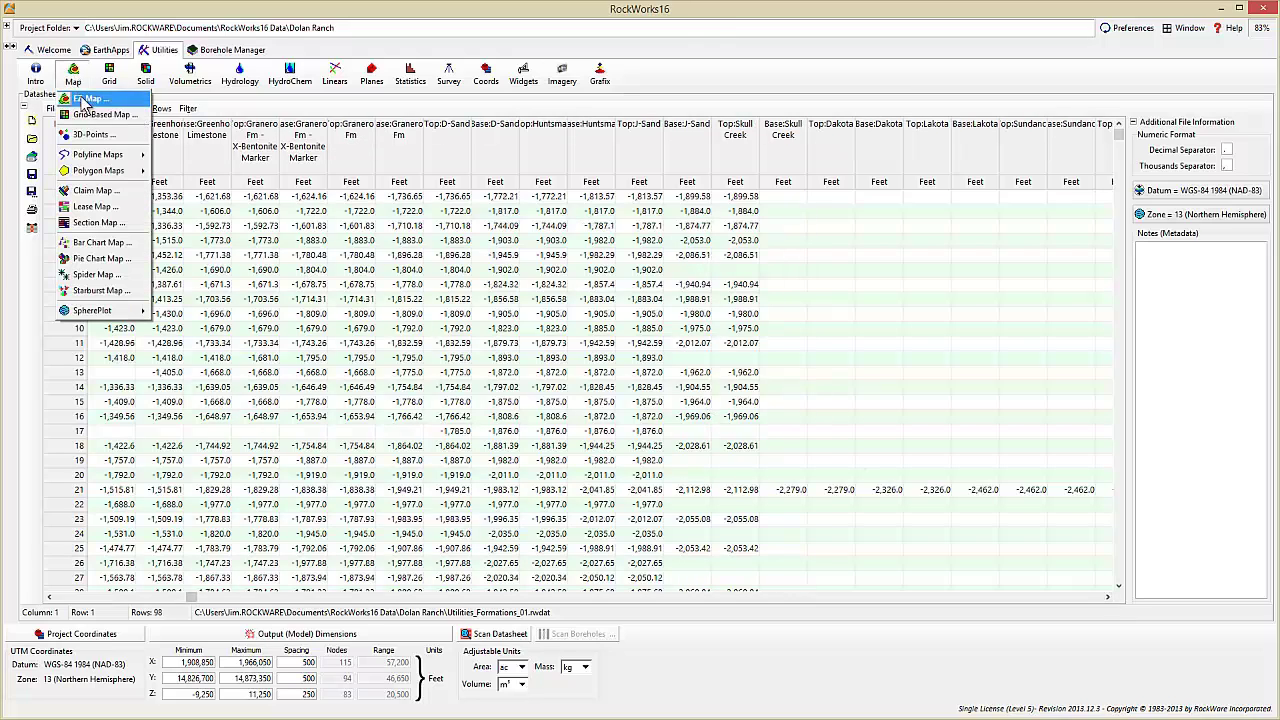
click(100, 114)
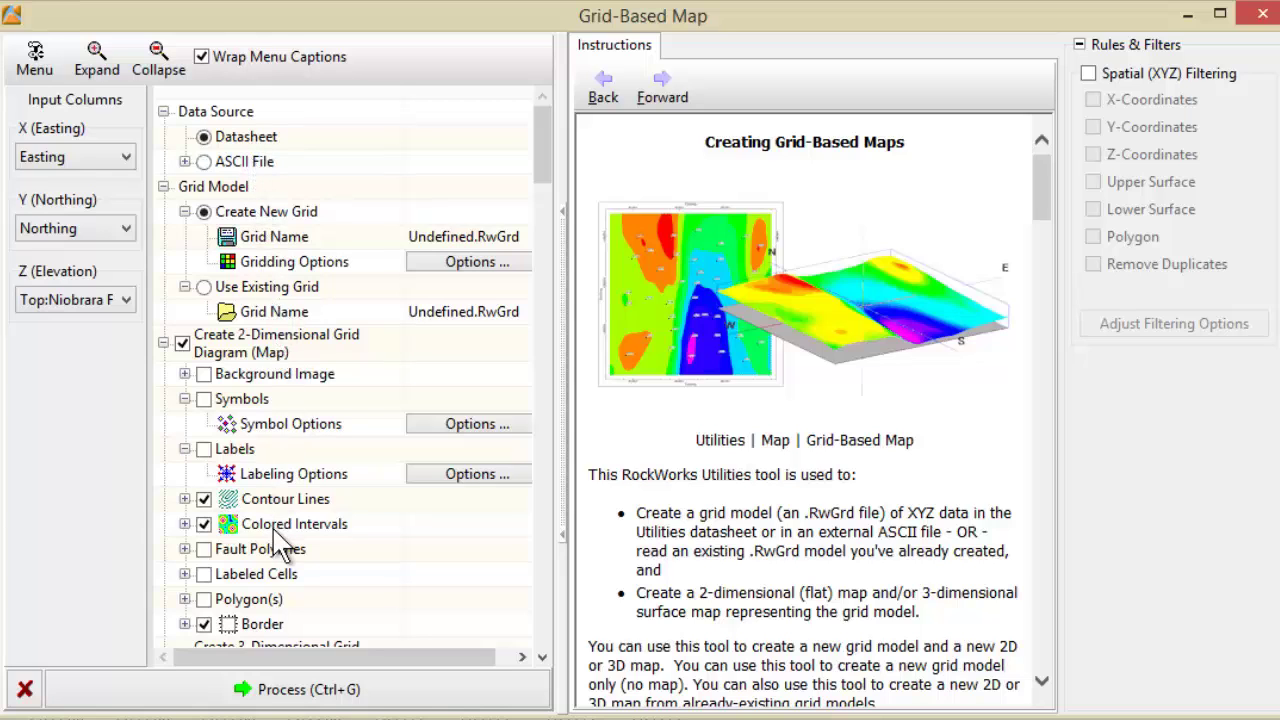
click(278, 689)
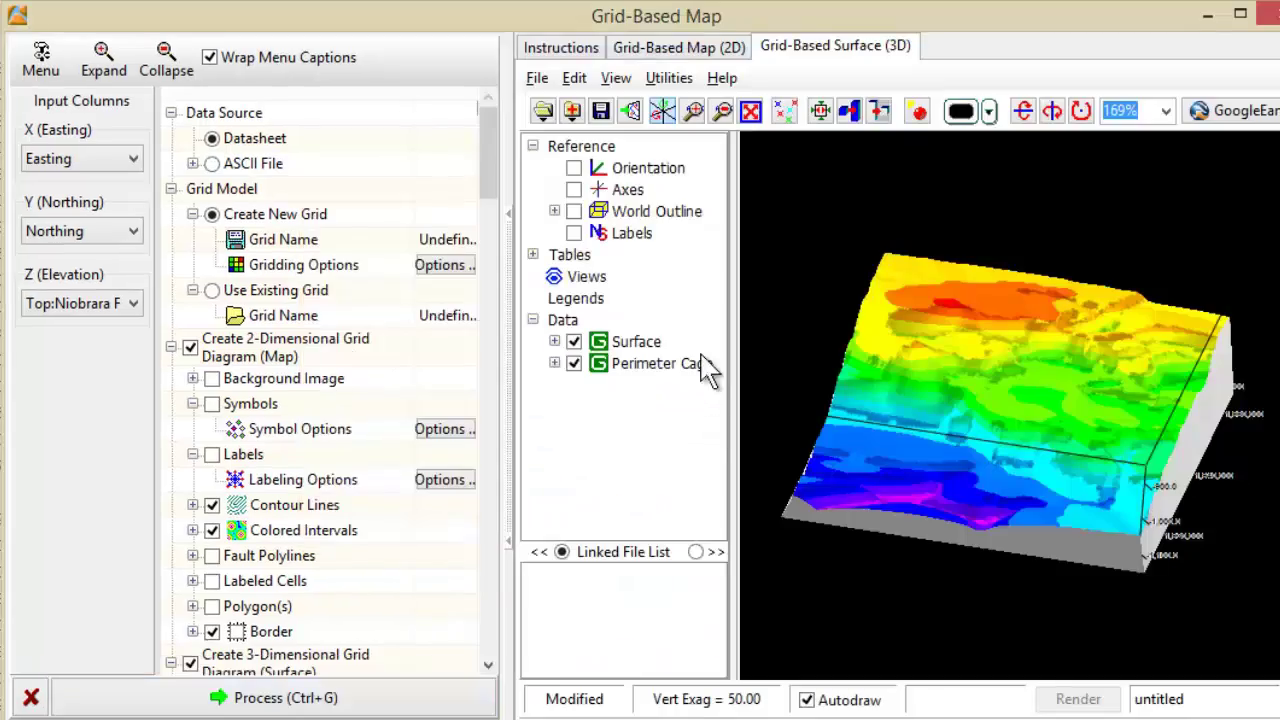
- Rotate the 3D surface, then export the 2D contour map to Google Earth
drag(857, 471, 884, 475)
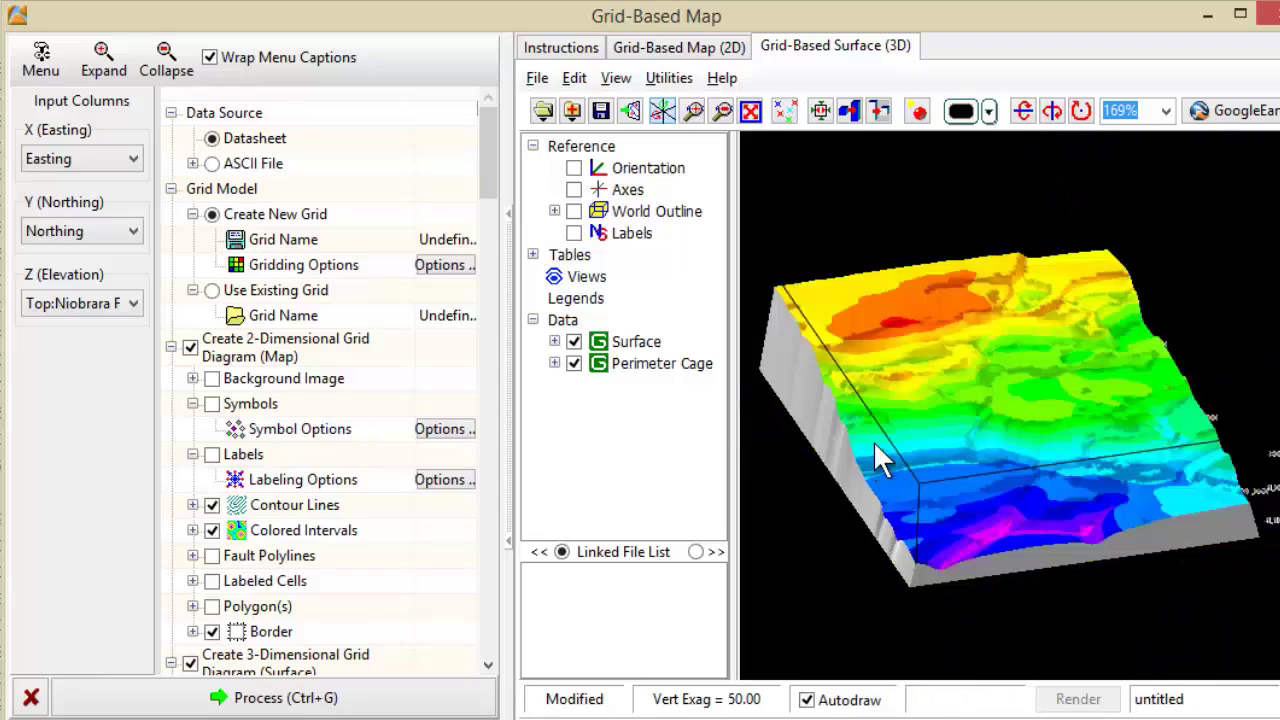
click(700, 48)
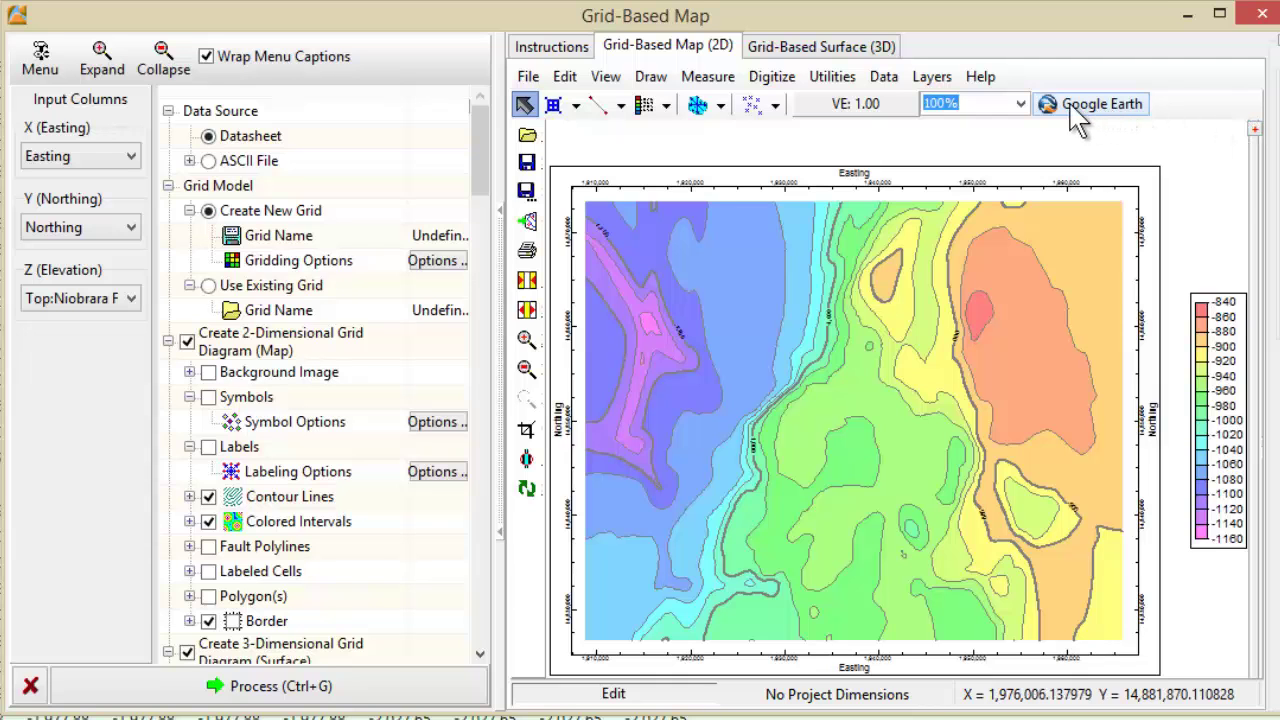
click(1100, 108)
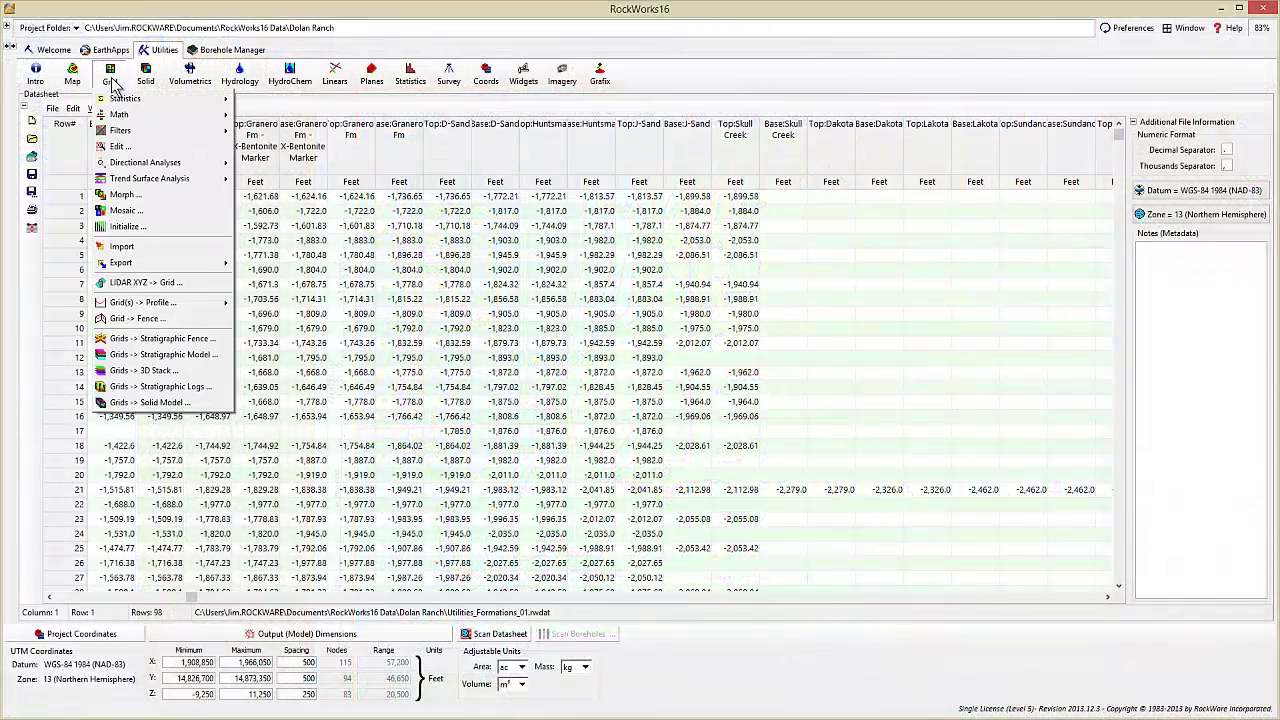
mouse_move(148, 84)
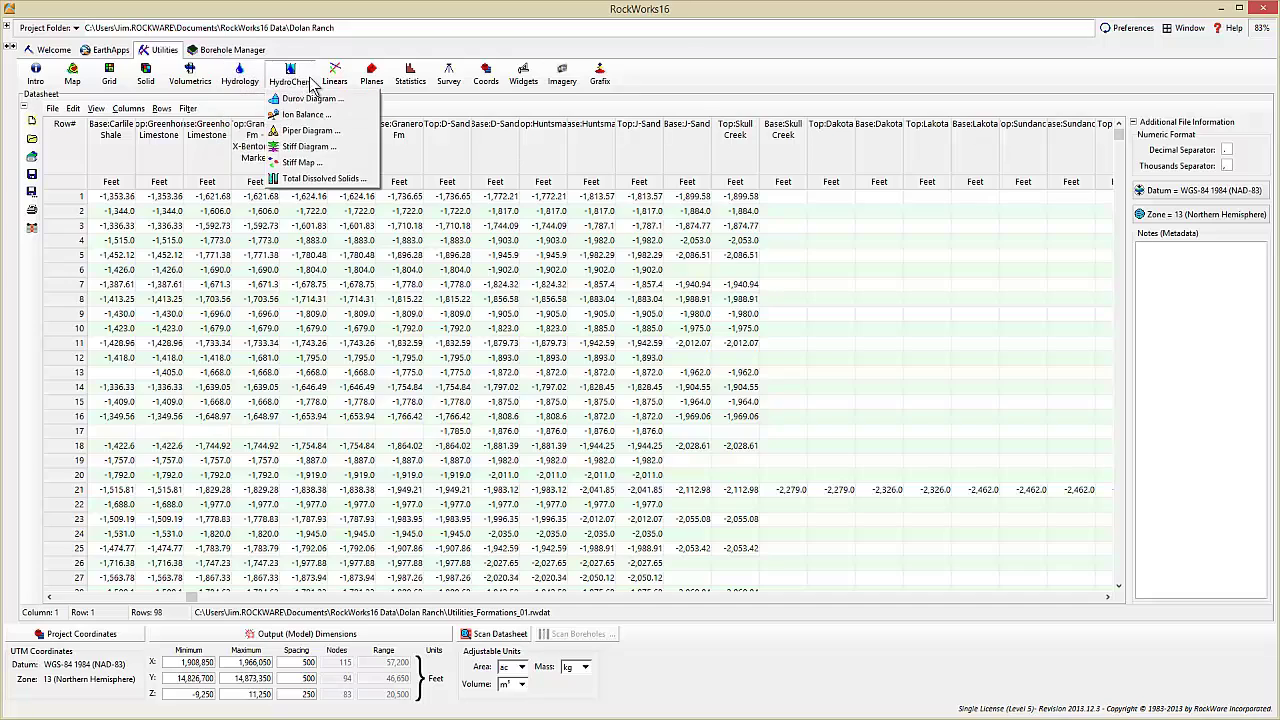
mouse_move(376, 84)
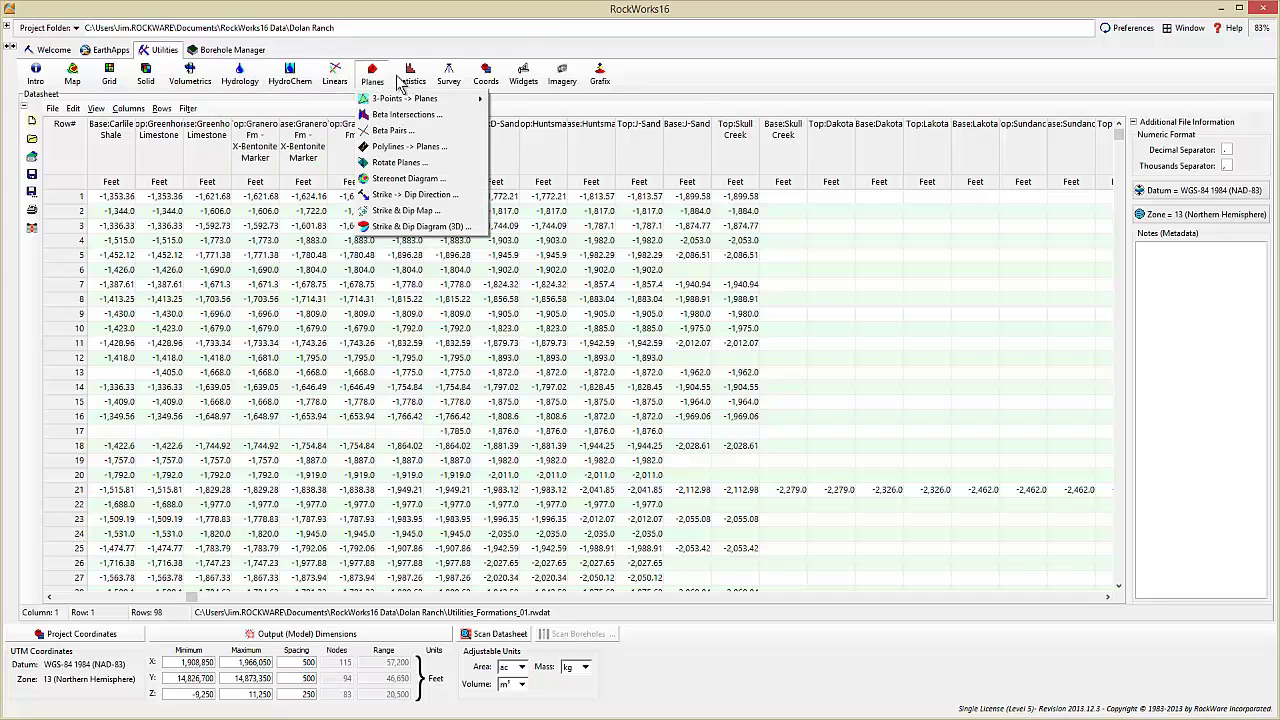
mouse_move(466, 84)
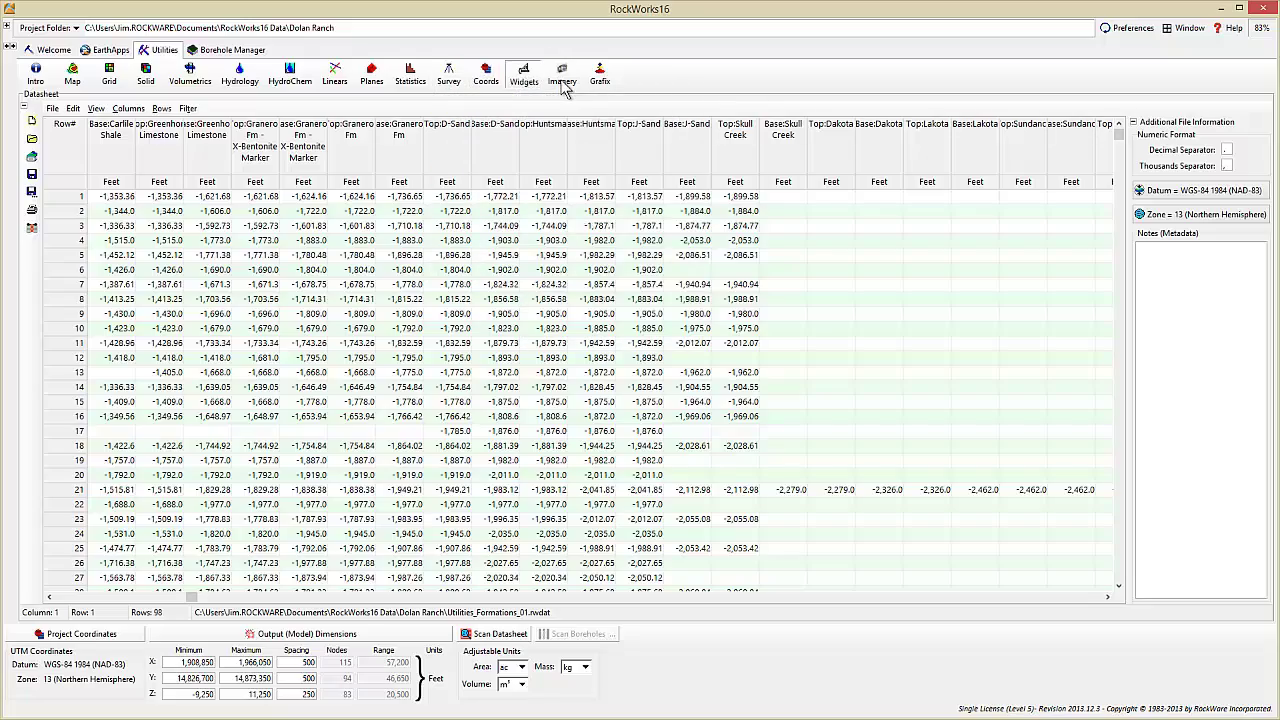
mouse_move(600, 78)
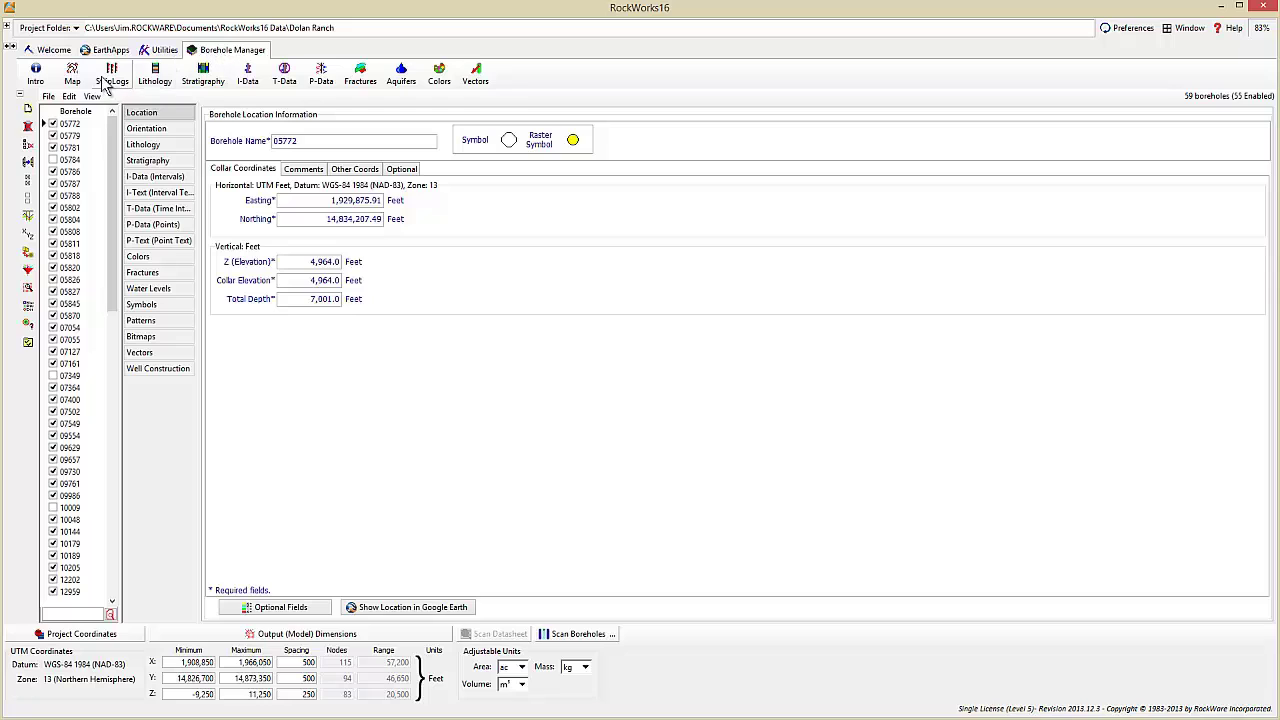
- Browse the database import formats, then display borehole 07127's location record
click(50, 97)
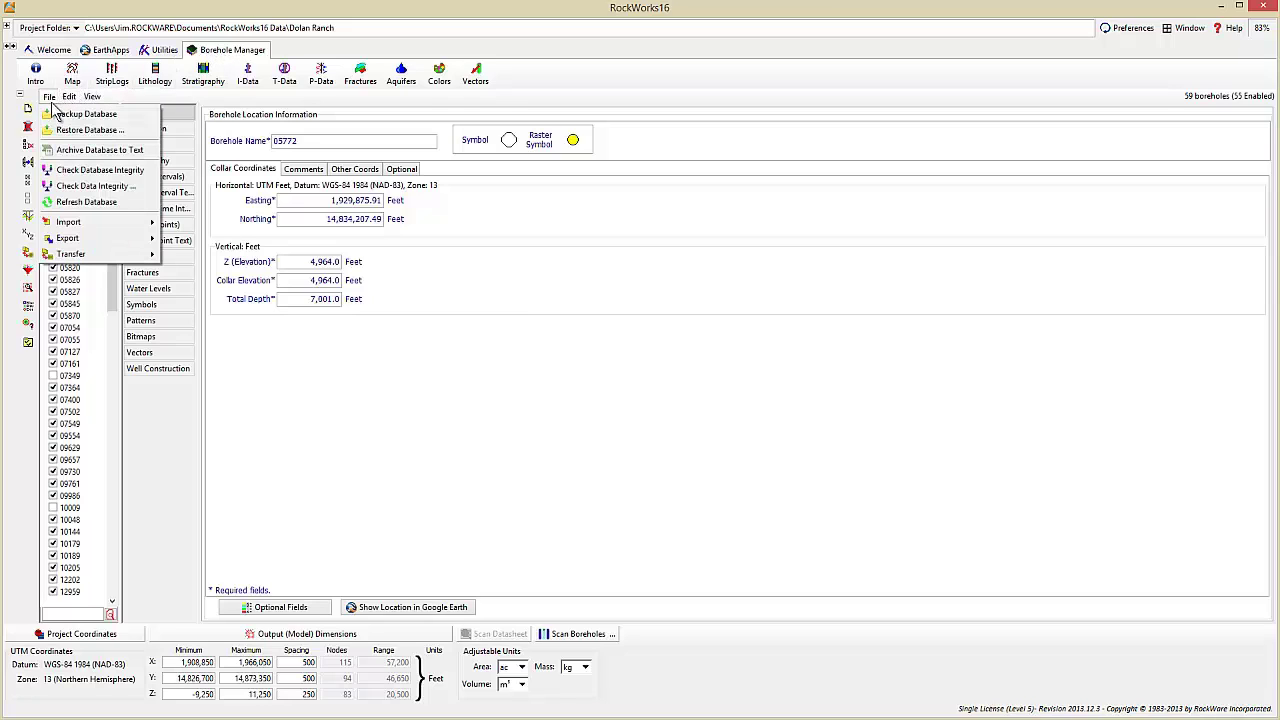
mouse_move(75, 222)
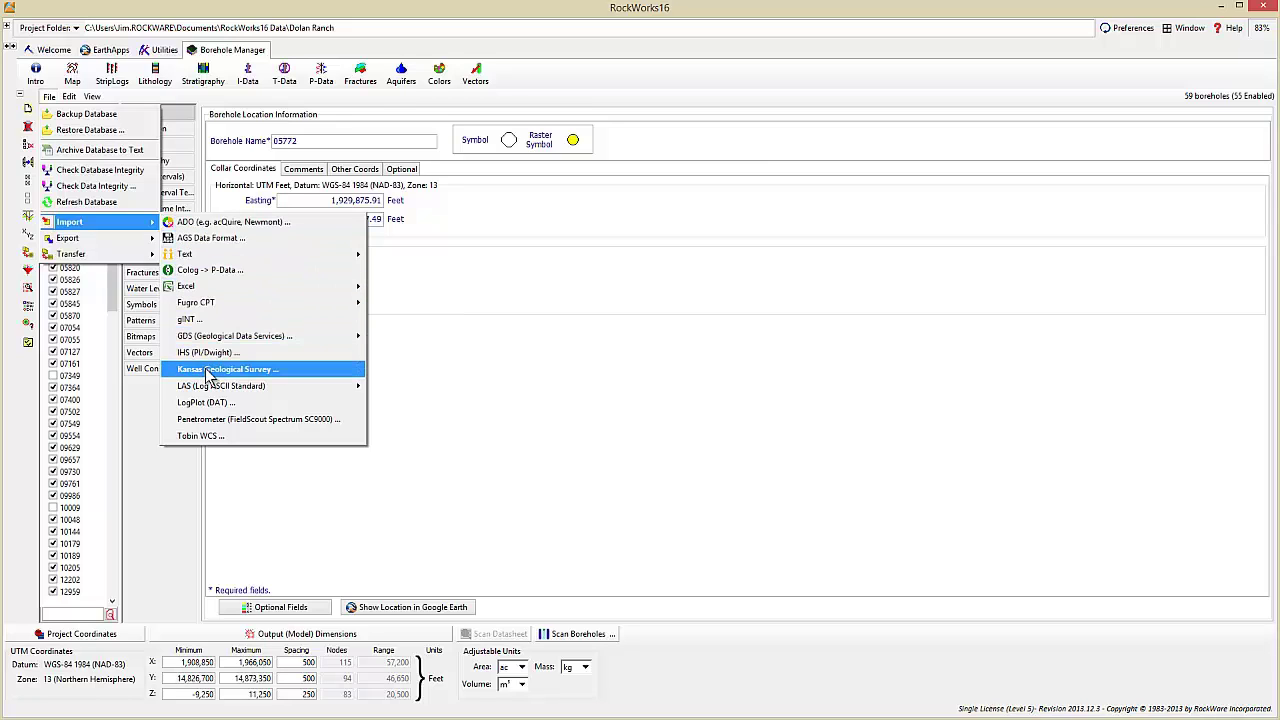
mouse_move(209, 396)
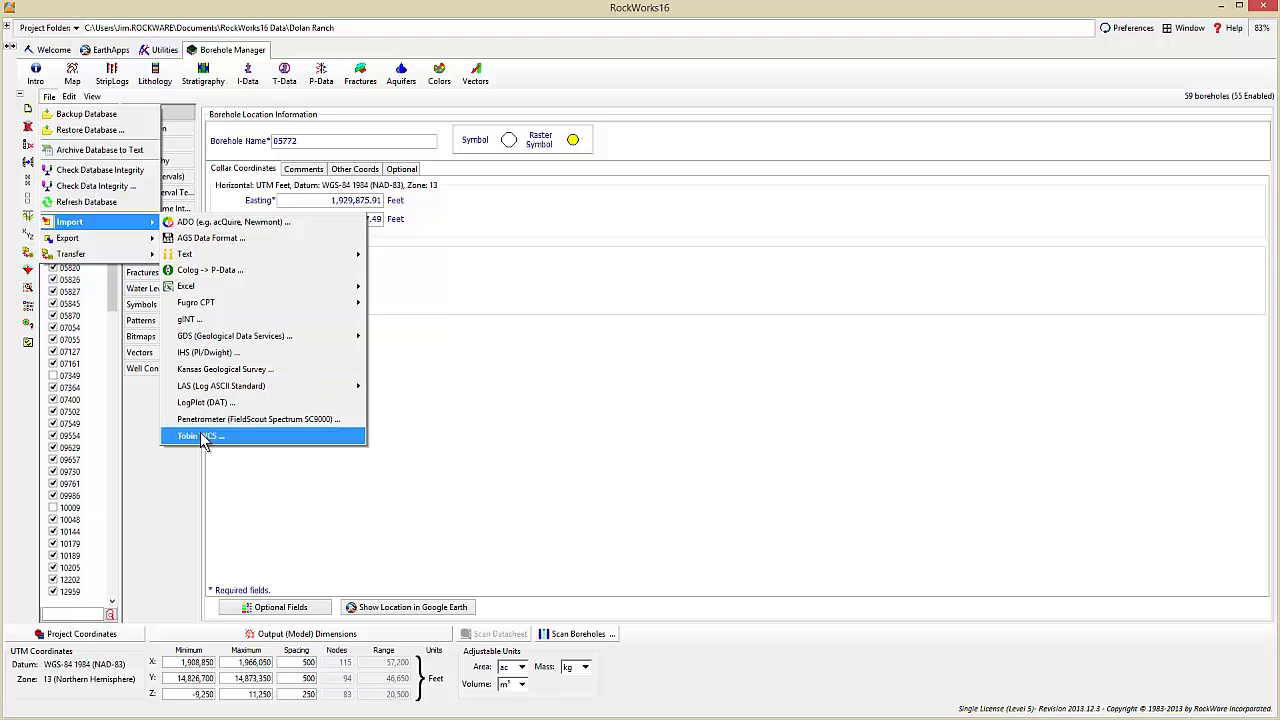
click(90, 356)
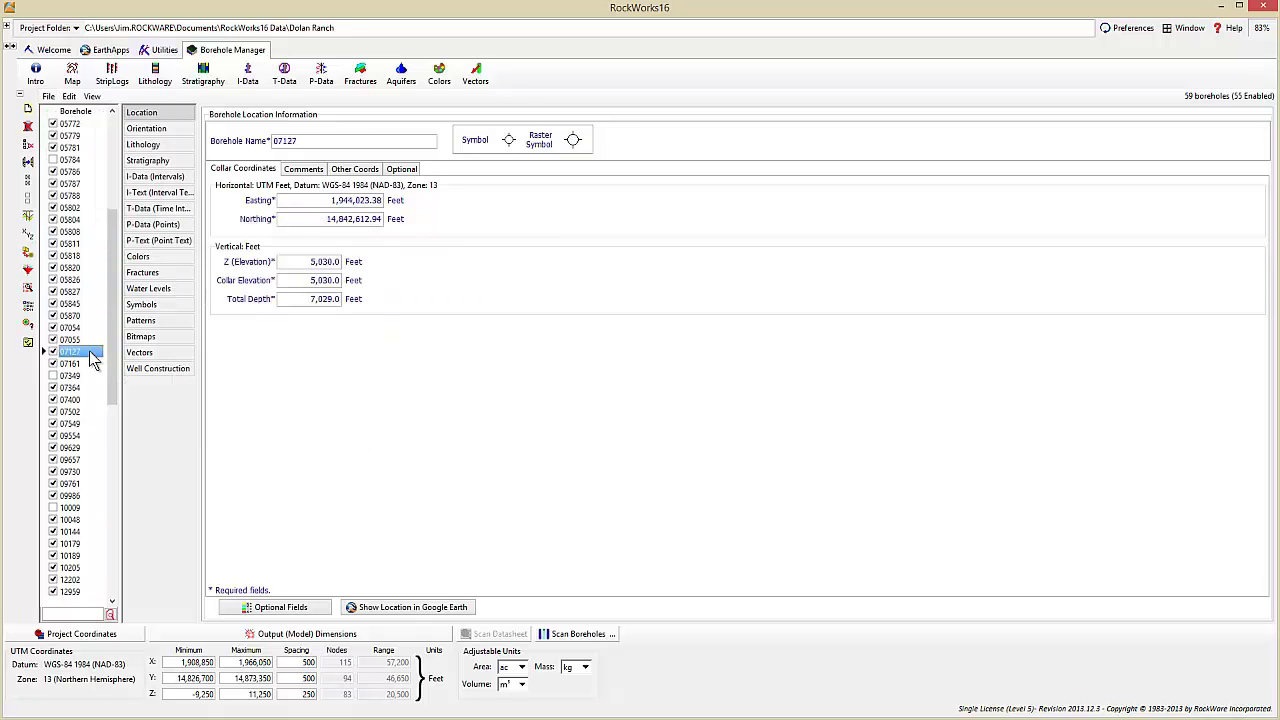
- View the location records of boreholes 05818, 05788 and 07054
click(70, 256)
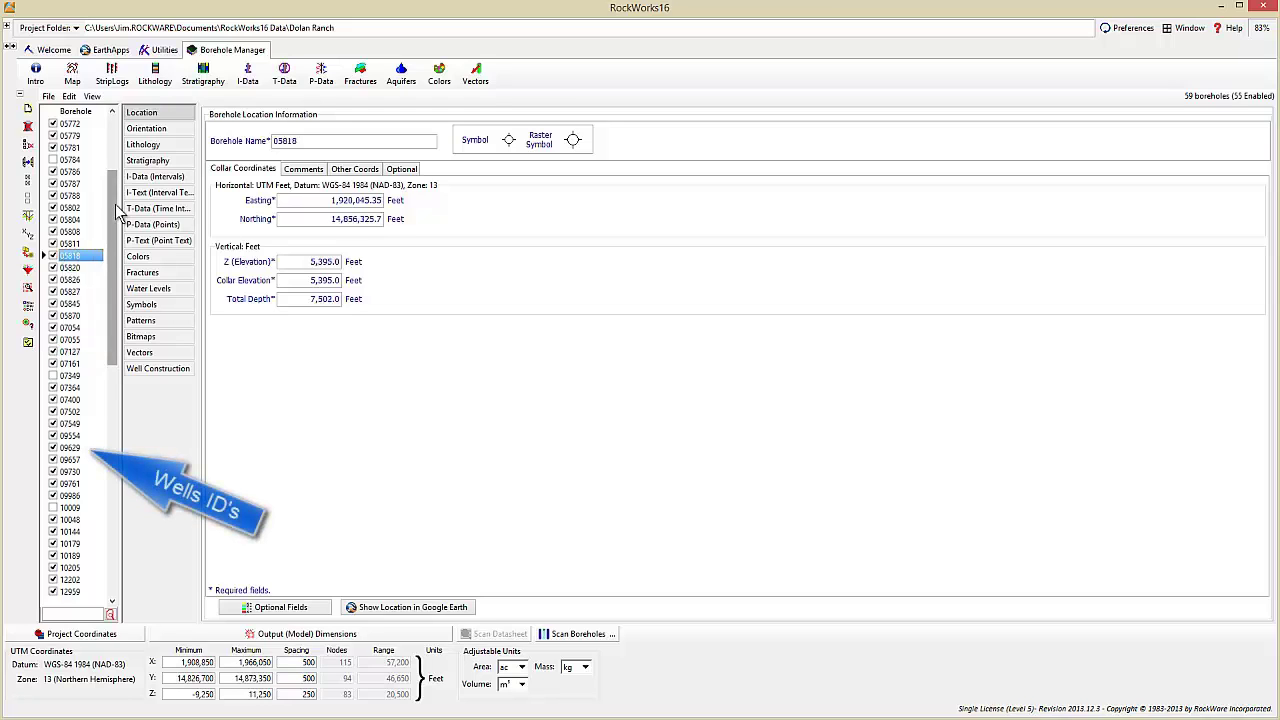
click(68, 196)
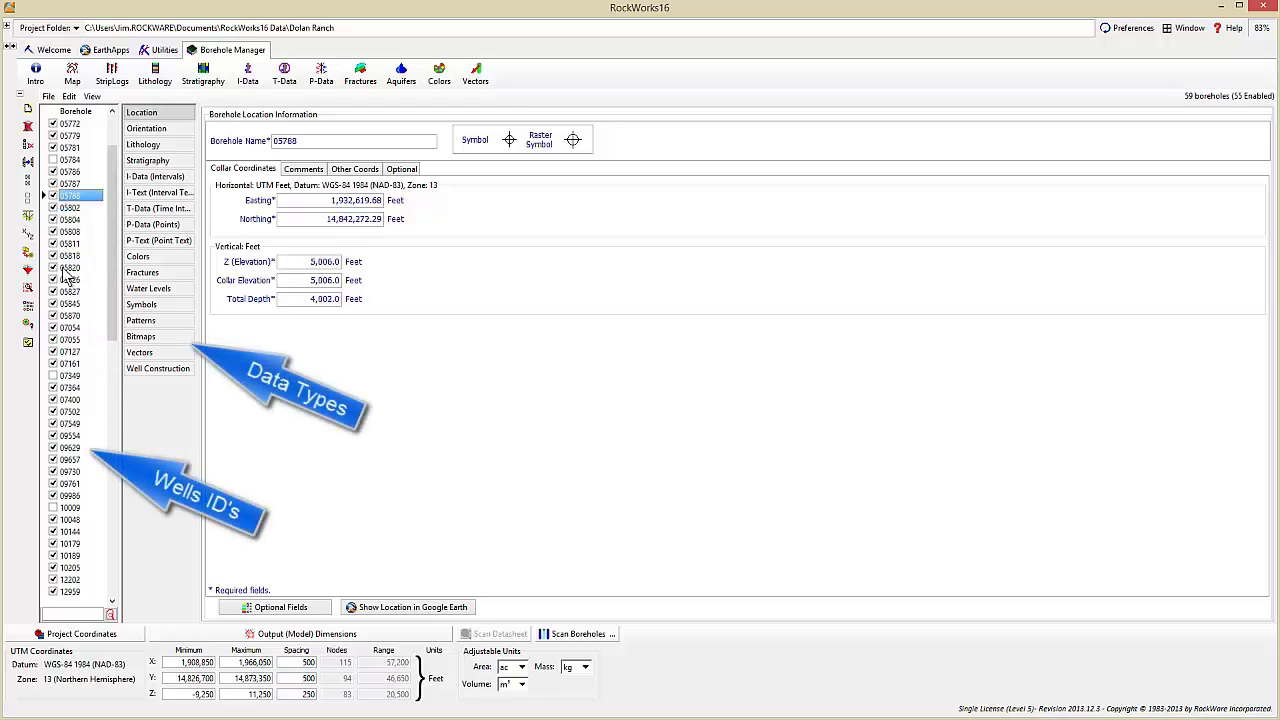
click(72, 330)
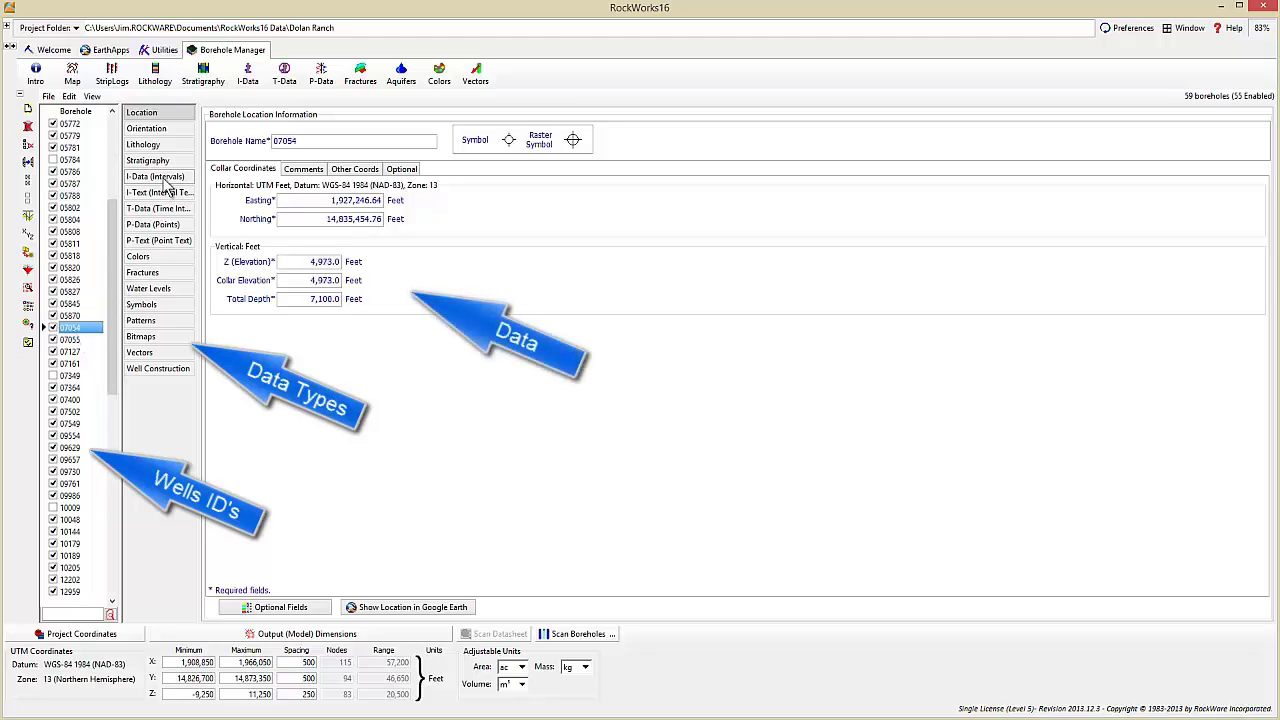
- Compare stratigraphy tables for boreholes 05781, 05802, 05826 and 07055
click(158, 163)
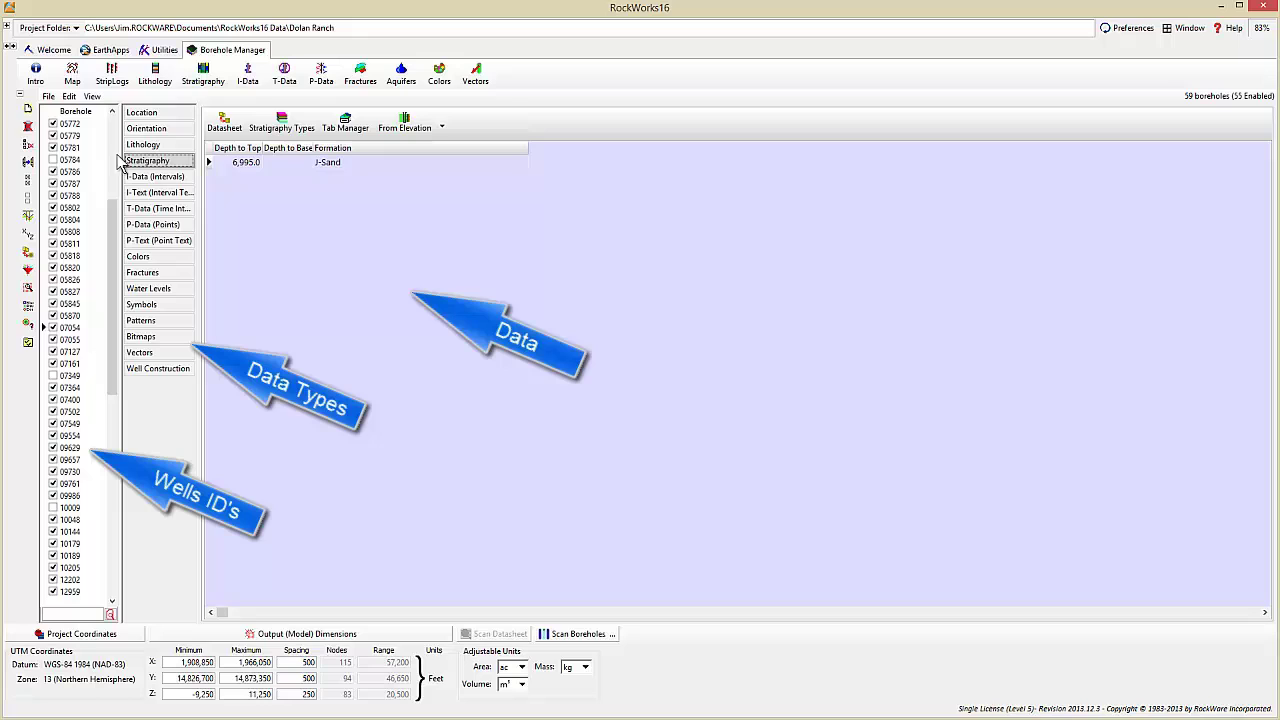
click(72, 148)
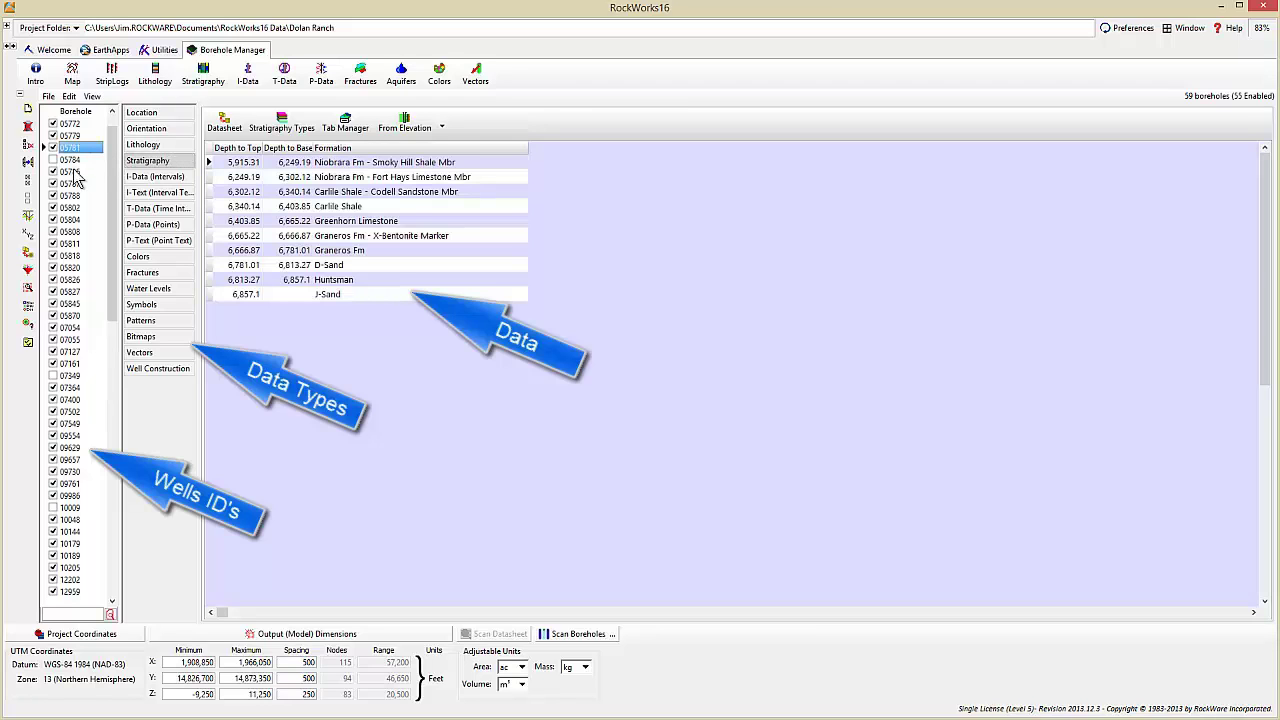
click(68, 208)
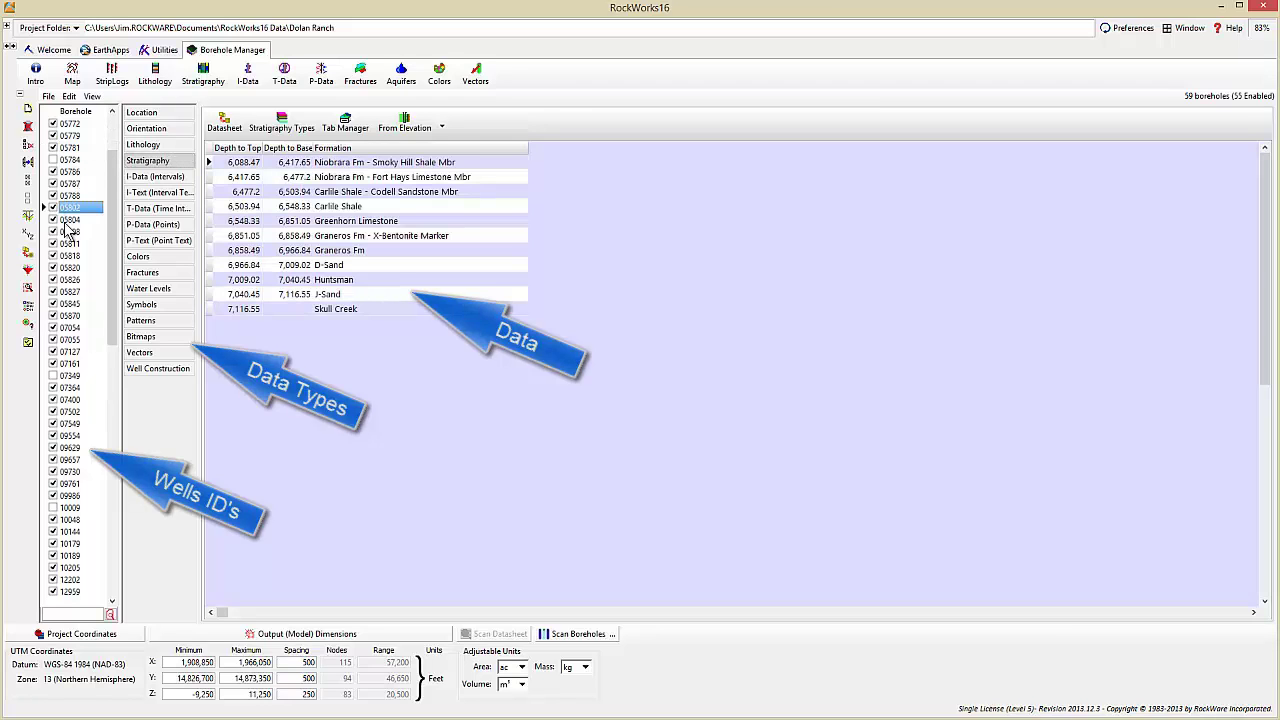
click(70, 280)
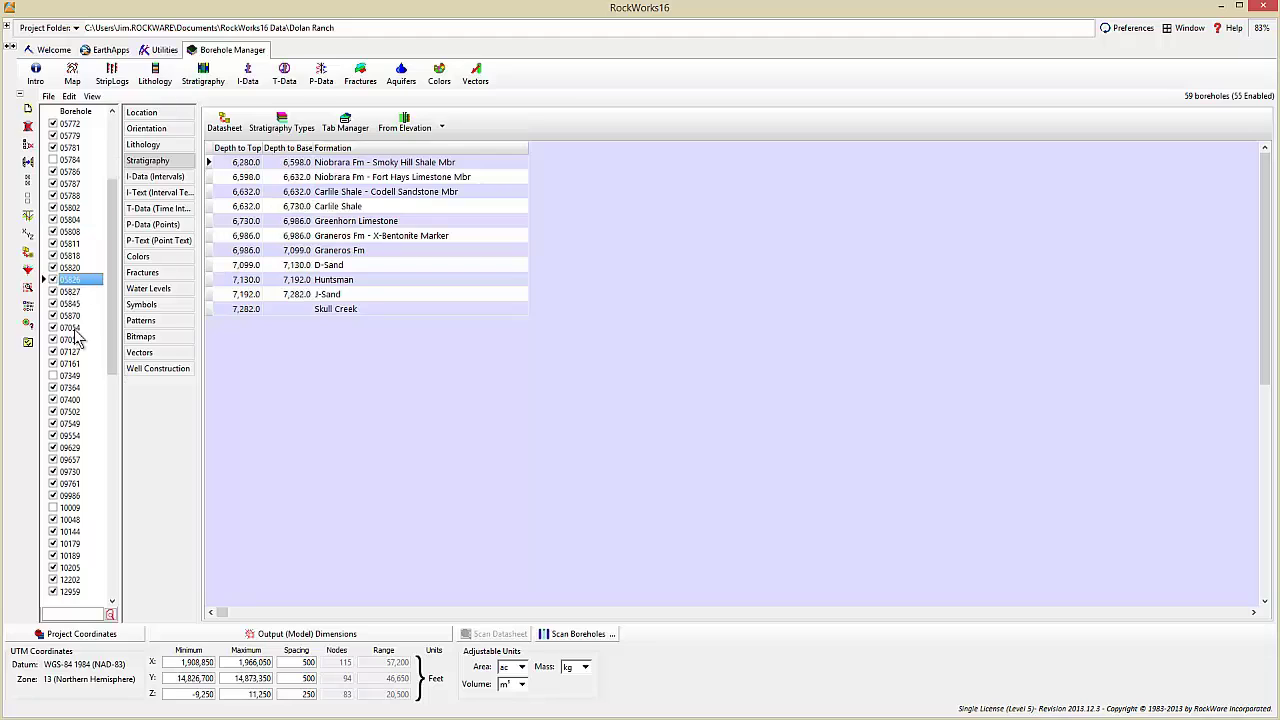
click(80, 341)
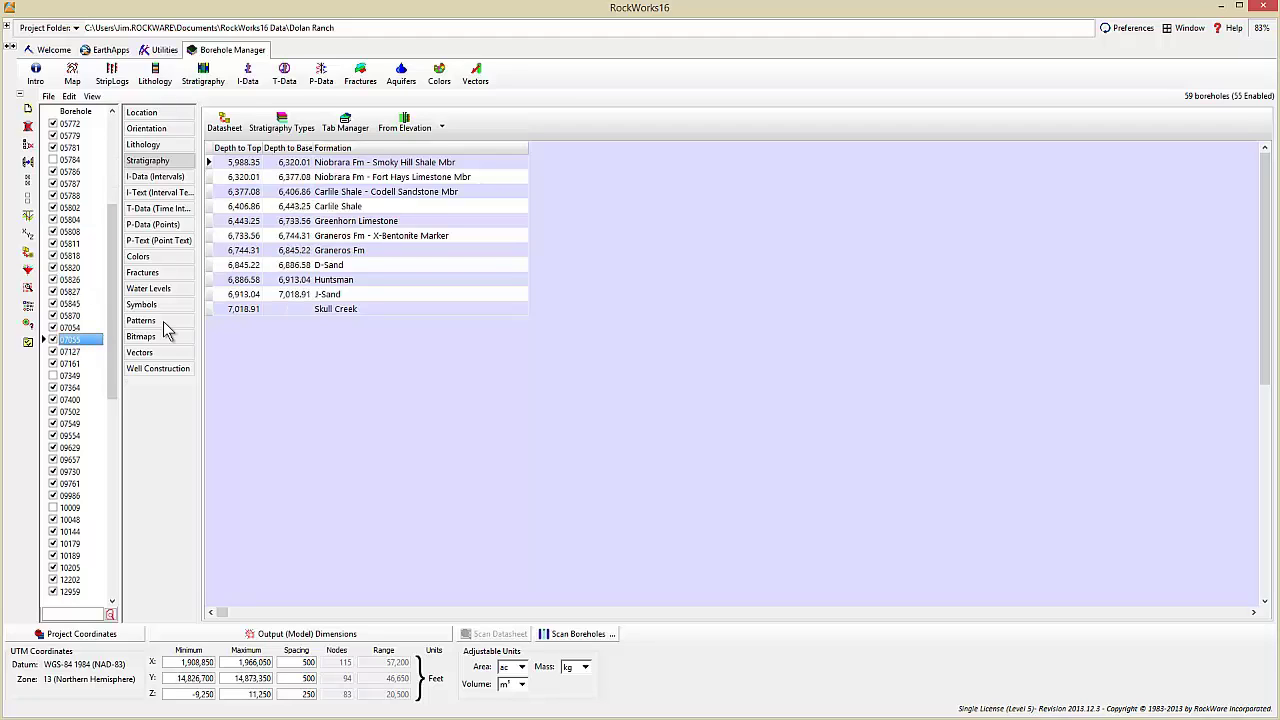
- Start a hole-to-hole section, dropping the bitmap column and adding striplog titles
click(141, 112)
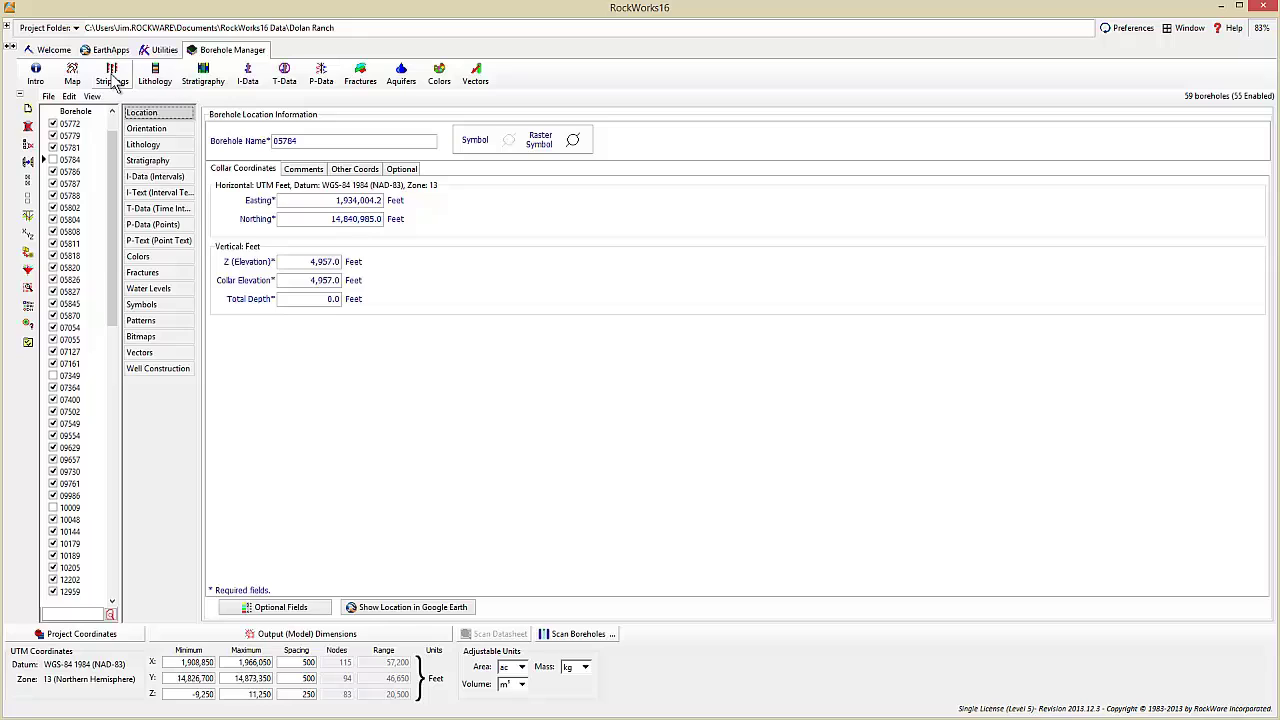
click(112, 74)
mouse_move(124, 100)
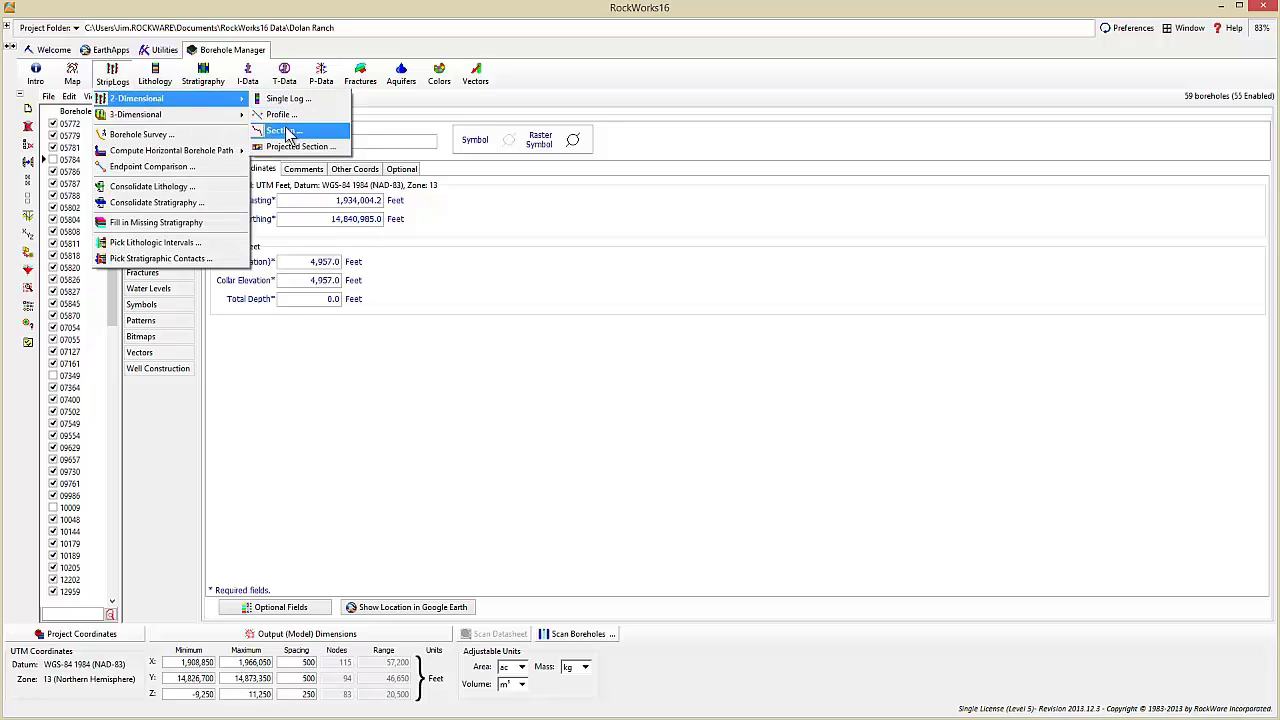
click(289, 133)
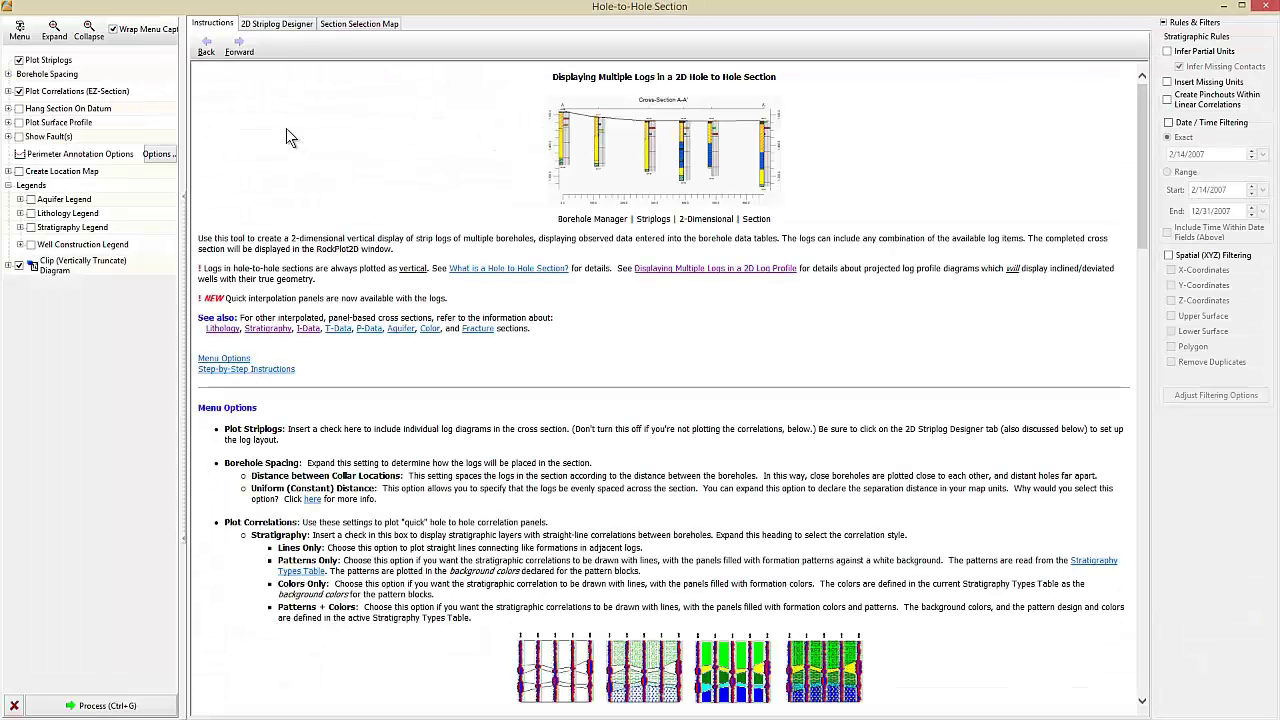
click(280, 27)
click(197, 427)
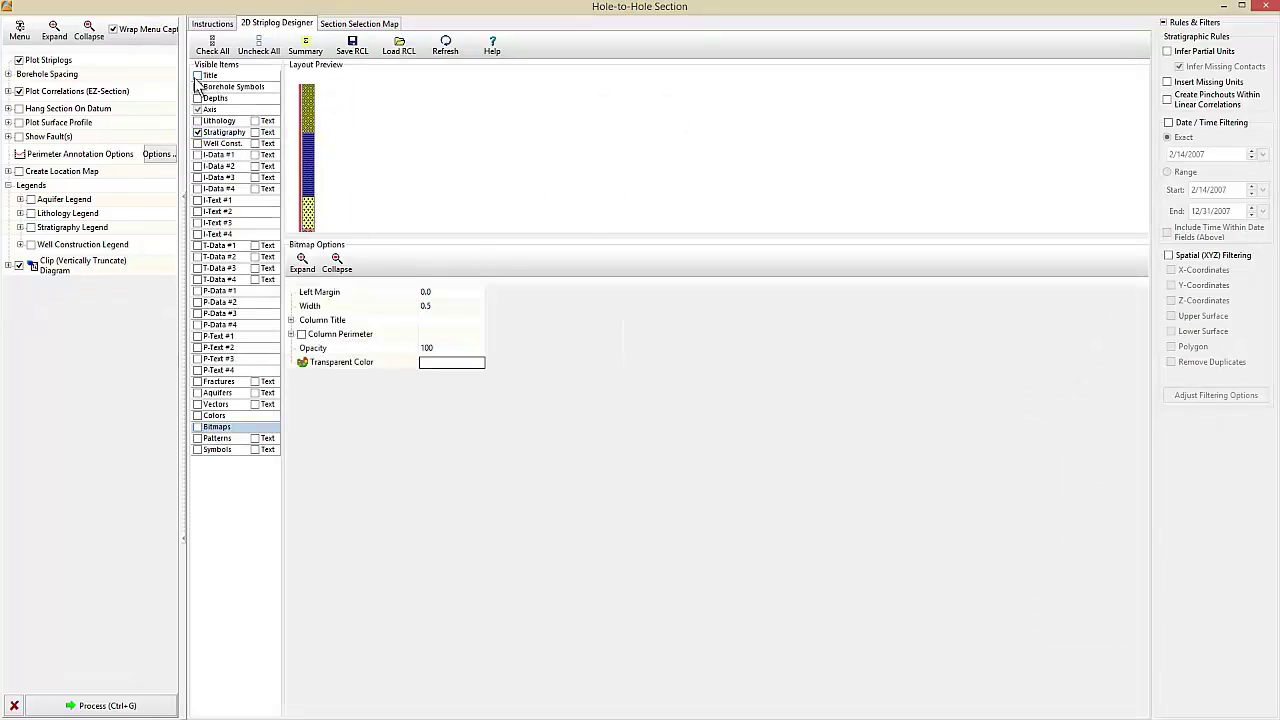
click(197, 76)
- Redraw the section line through six wells ending at 09986 and generate the section
click(359, 23)
click(292, 60)
click(314, 465)
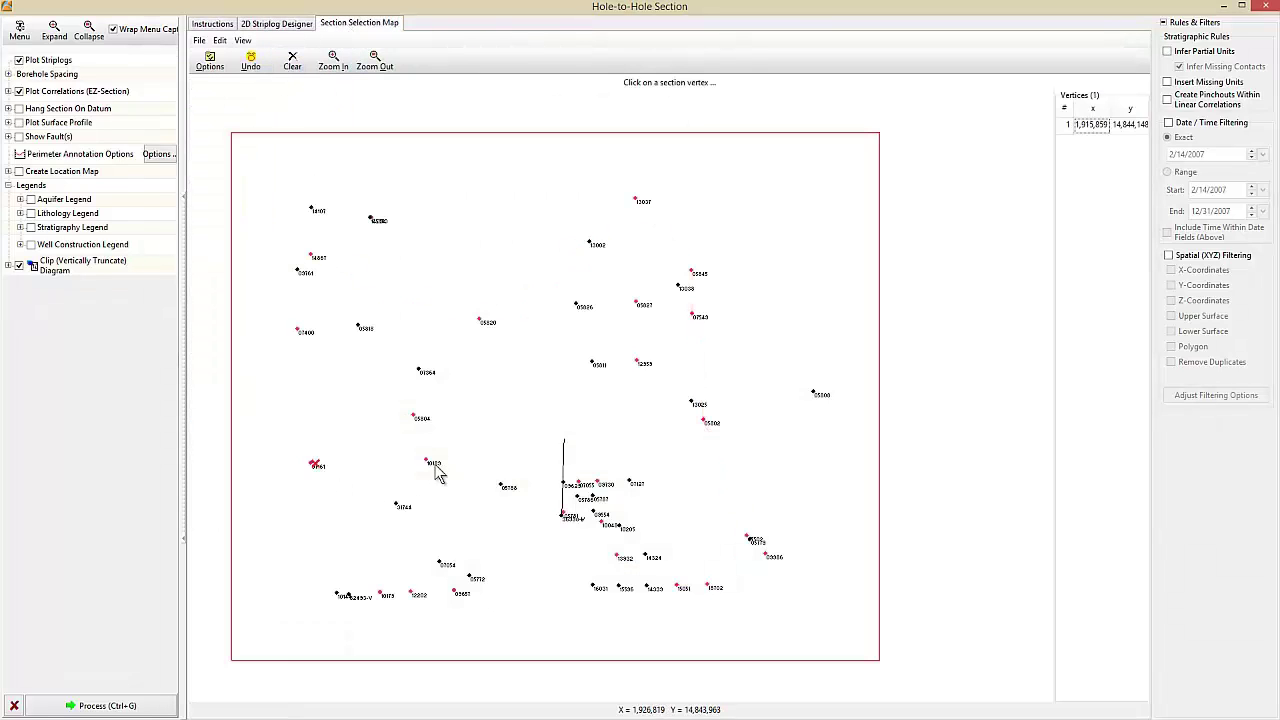
click(427, 461)
click(578, 484)
click(596, 483)
click(748, 538)
click(765, 555)
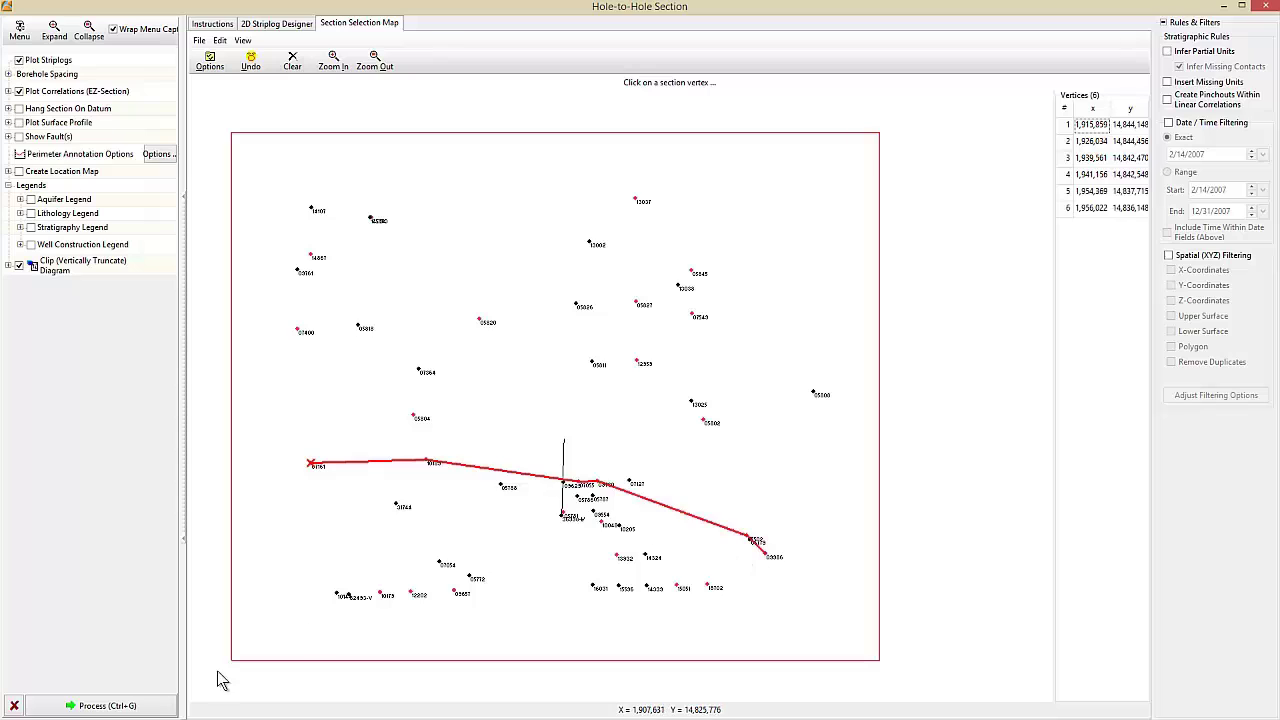
click(100, 705)
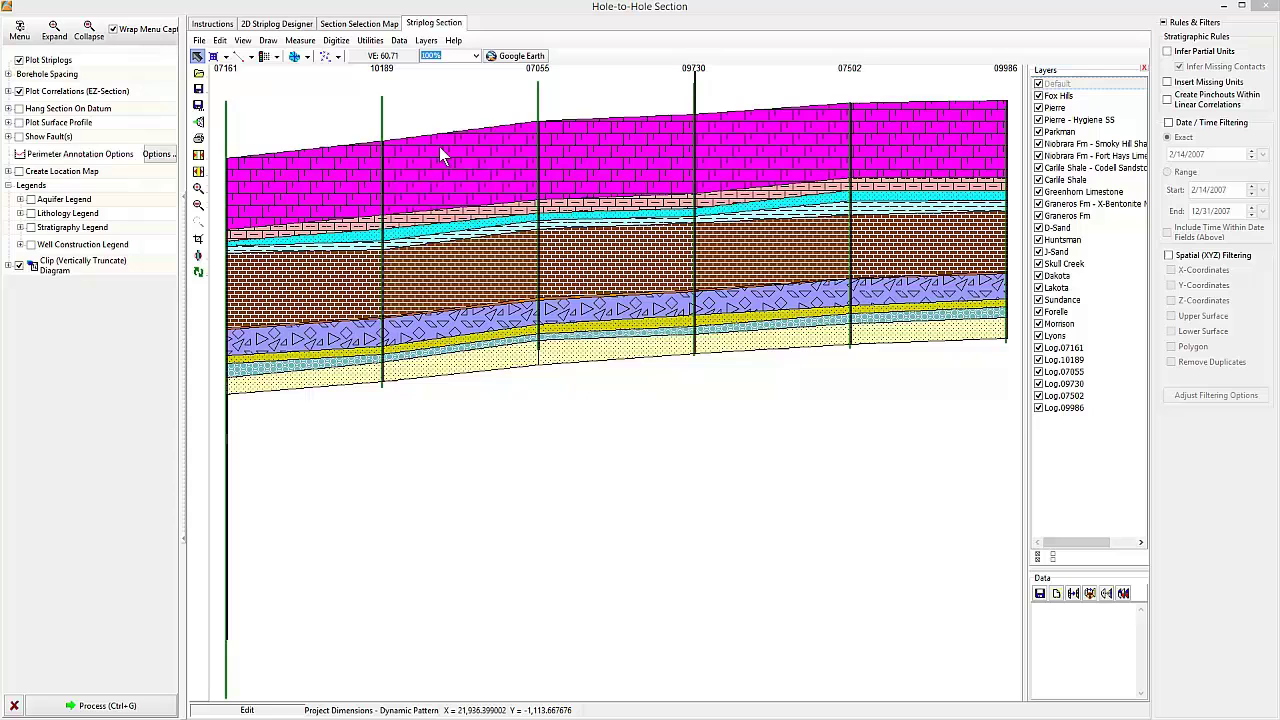
- Close the cross-section and start a hole-to-hole stratigraphic fence diagram
click(1265, 10)
click(114, 78)
click(306, 148)
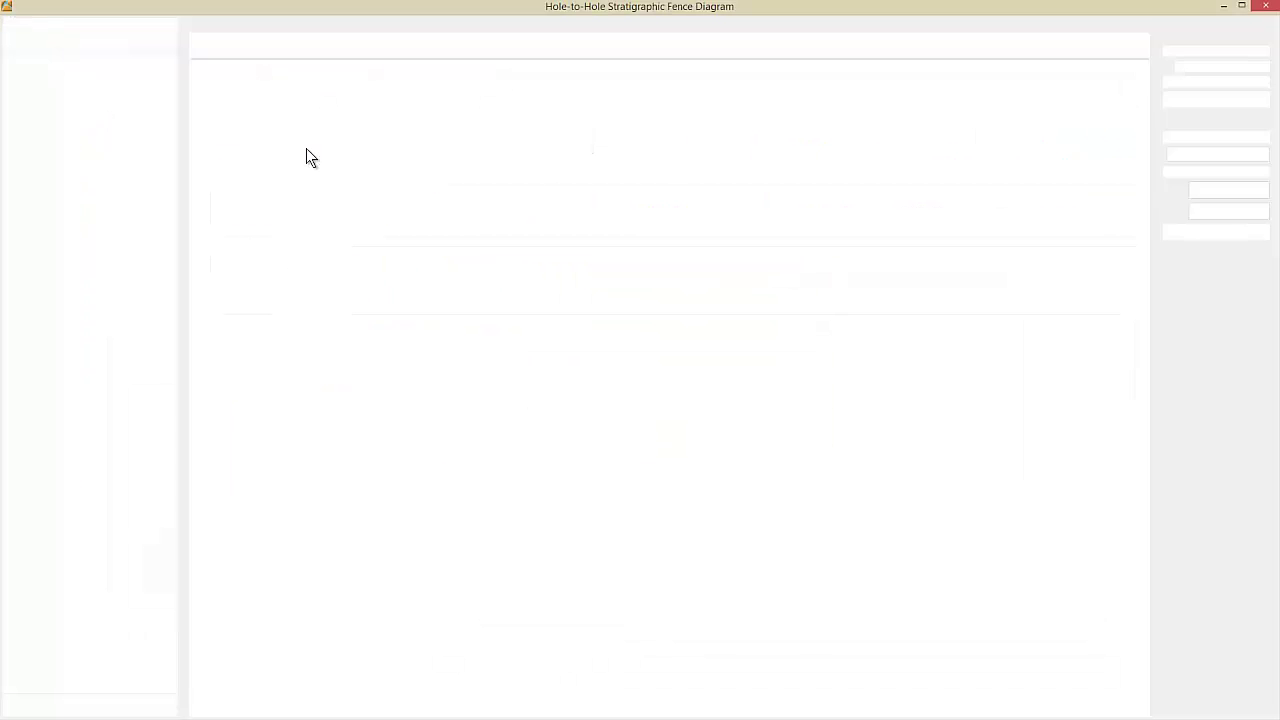
click(274, 25)
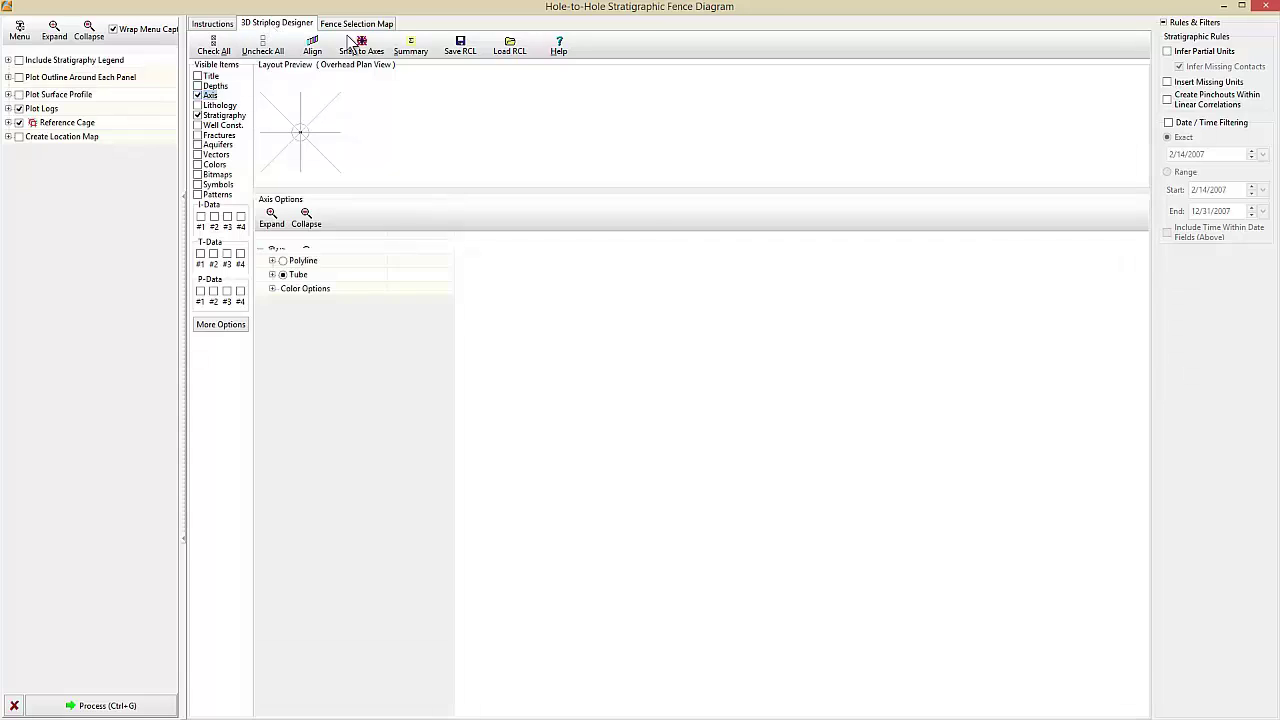
- Draw fence panels from well 14361 through 05780, 05820 and 12037 southward, with a branch
click(356, 23)
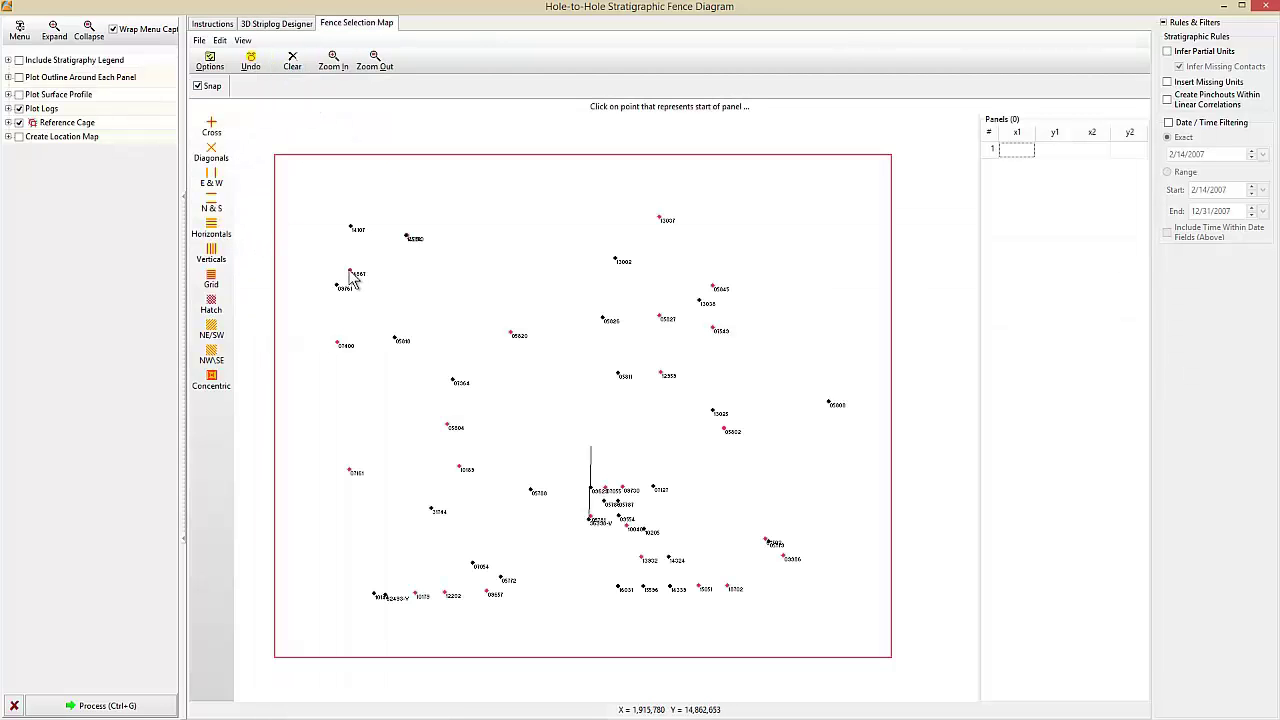
click(350, 271)
click(407, 237)
click(512, 332)
click(659, 218)
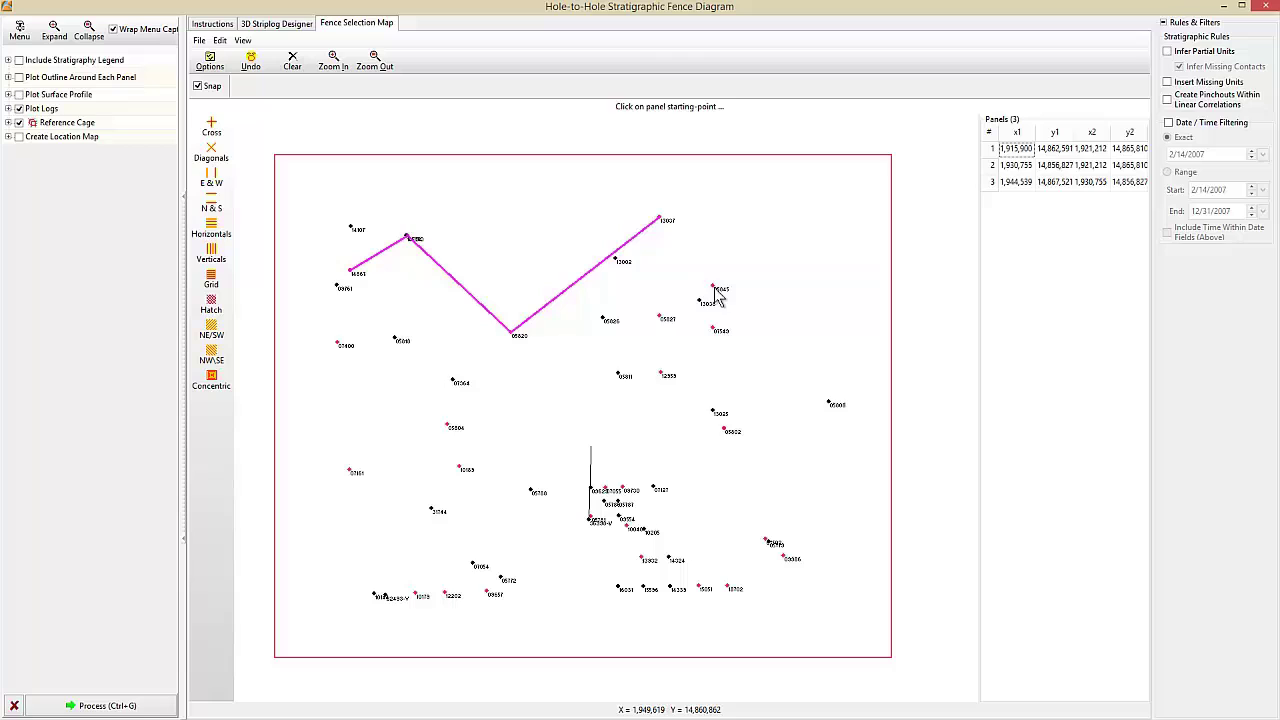
click(714, 289)
click(661, 318)
click(661, 377)
click(726, 432)
click(661, 377)
click(606, 490)
click(726, 432)
double_click(770, 549)
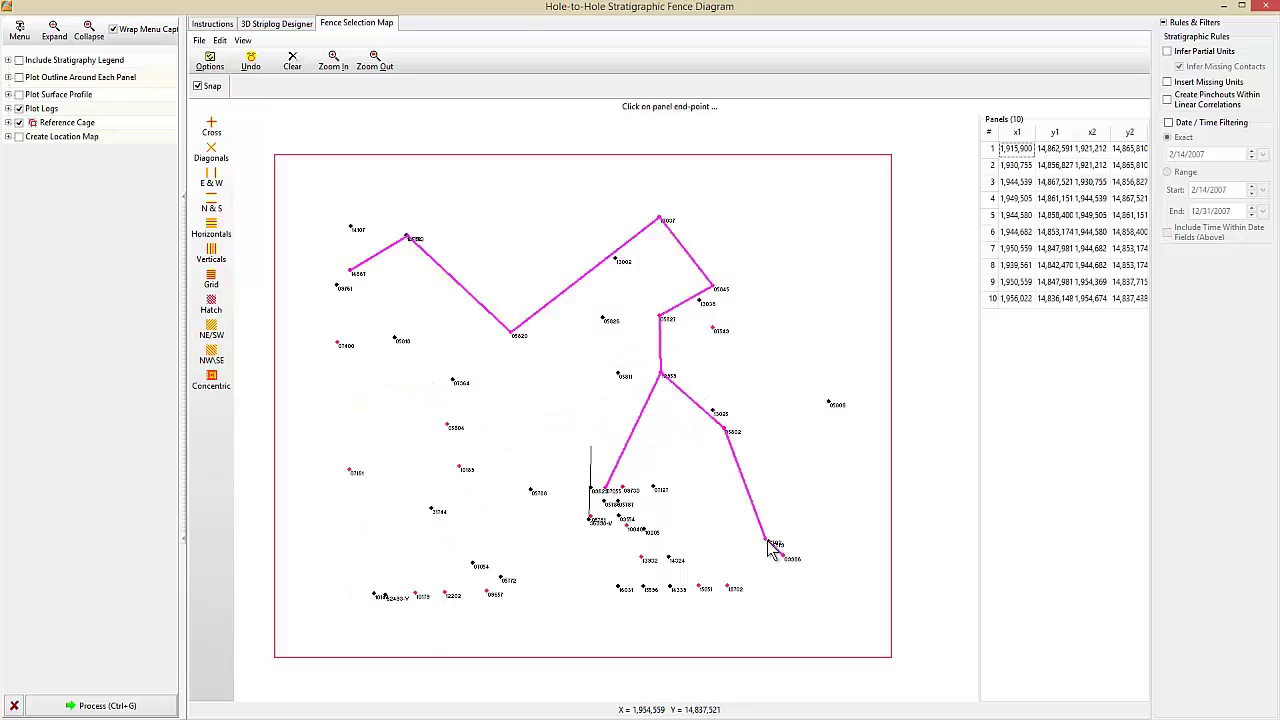
- Extend the fence westward from well 13702 and branch up to wells 12183 and 55804
click(728, 588)
click(641, 558)
click(606, 490)
click(590, 520)
click(489, 591)
click(448, 592)
click(419, 592)
click(459, 468)
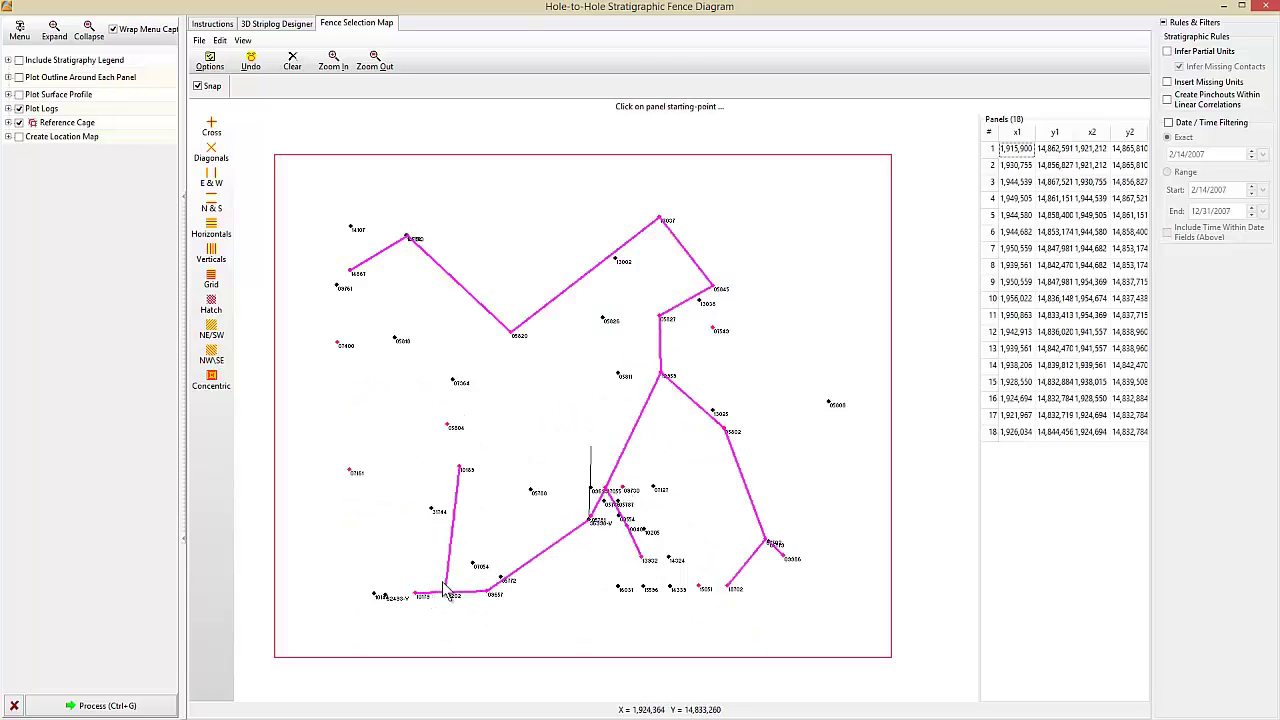
click(448, 427)
- Add connecting fence panels between neighbouring wells, including 05780 to 12037 and the bottom wells
click(349, 470)
click(338, 344)
click(350, 271)
click(448, 427)
click(512, 332)
click(661, 377)
click(659, 218)
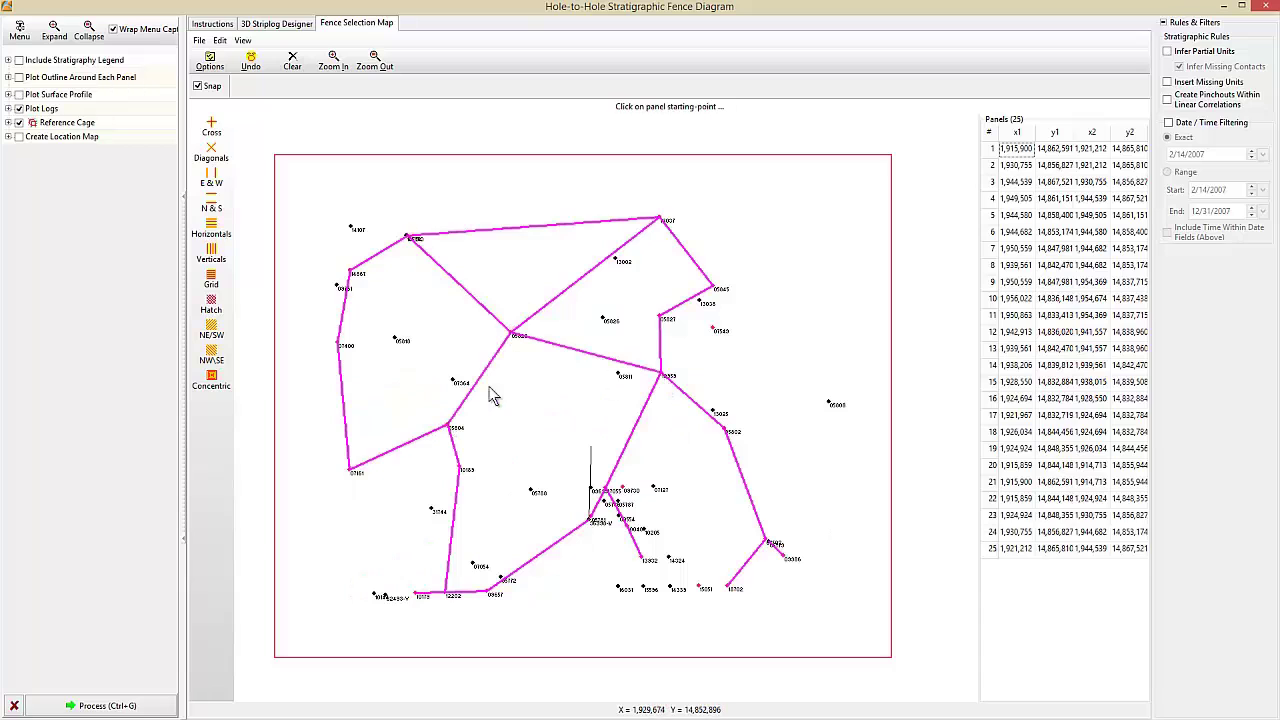
click(373, 596)
click(618, 588)
- Generate the 3D fence diagram, hide the well logs, and tilt it flatter
click(700, 590)
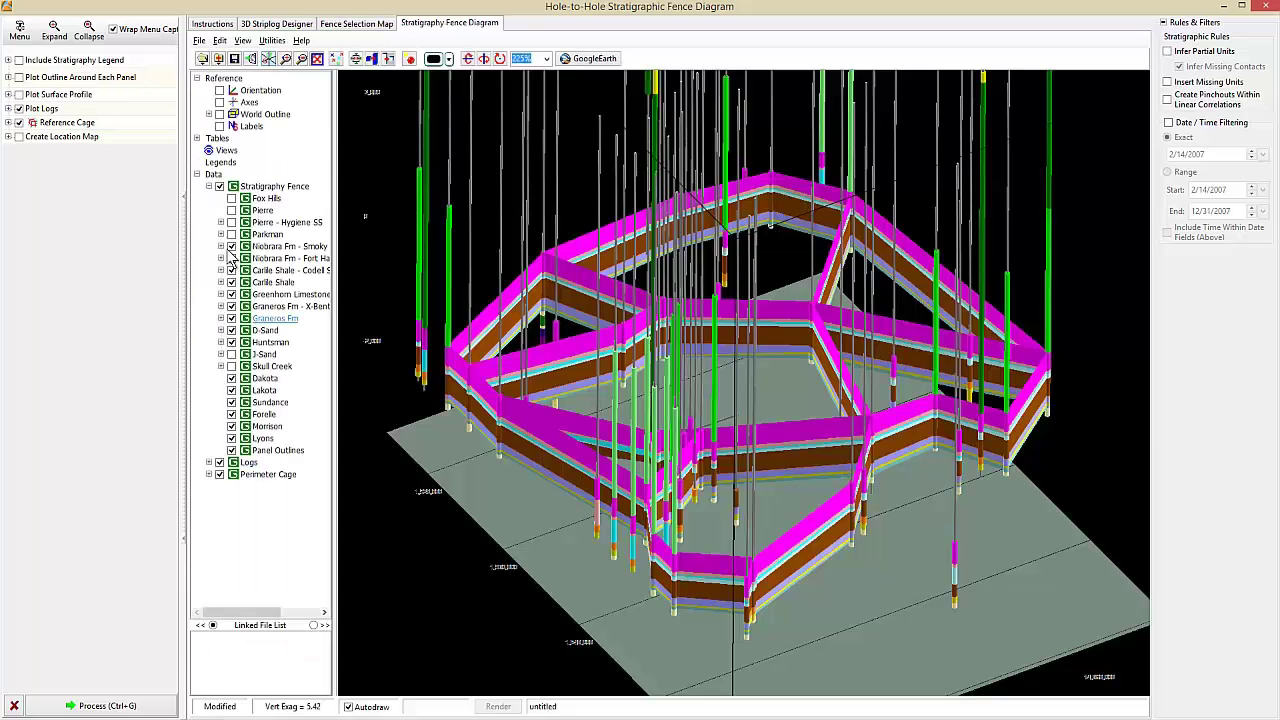
click(220, 187)
click(220, 187)
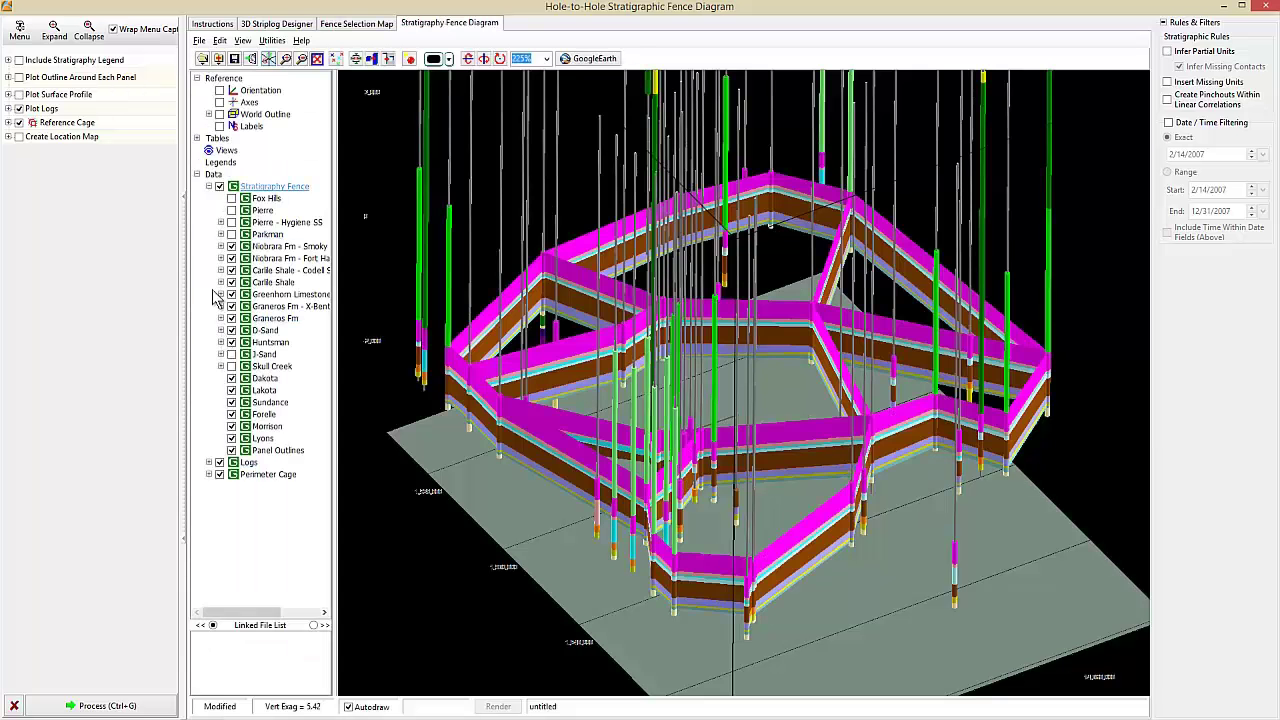
click(220, 462)
mouse_move(658, 518)
mouse_down()
mouse_move(651, 500)
mouse_move(657, 514)
mouse_up()
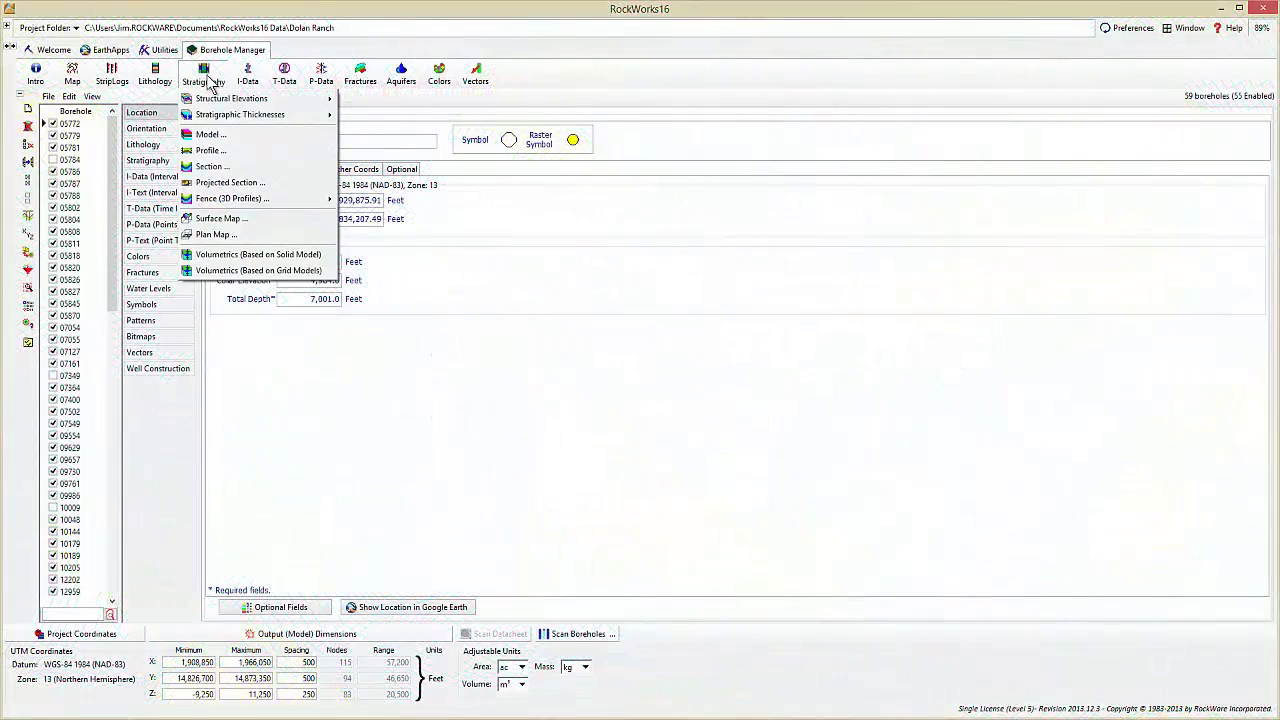
- Build the 3D isopach with Carlile Shale - Codell Sandstone Mbr as the unit base
mouse_move(228, 118)
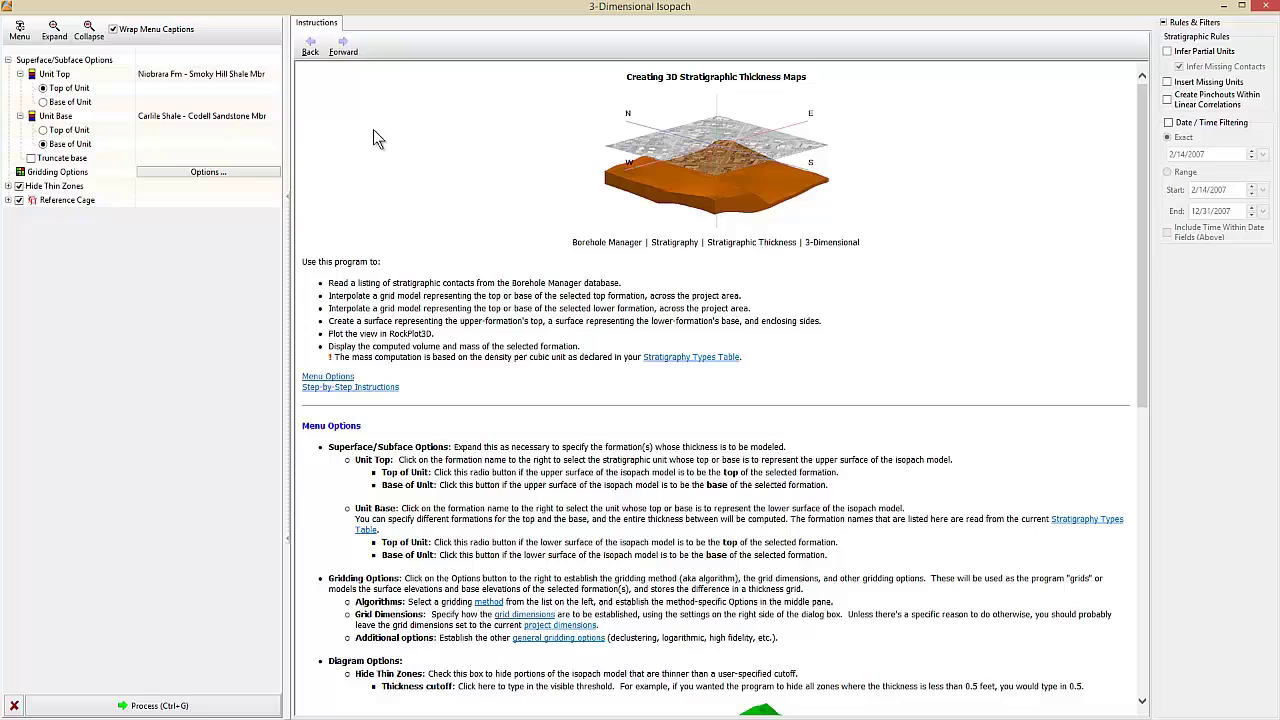
click(262, 116)
click(272, 117)
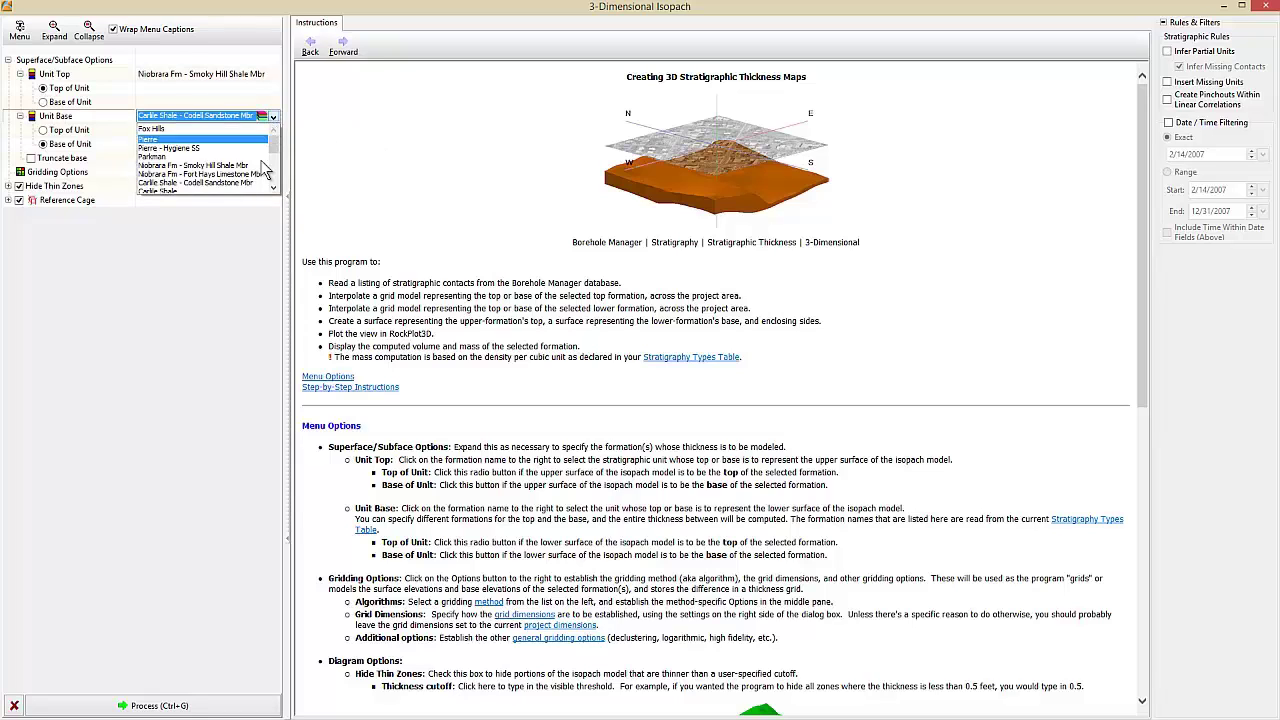
click(246, 181)
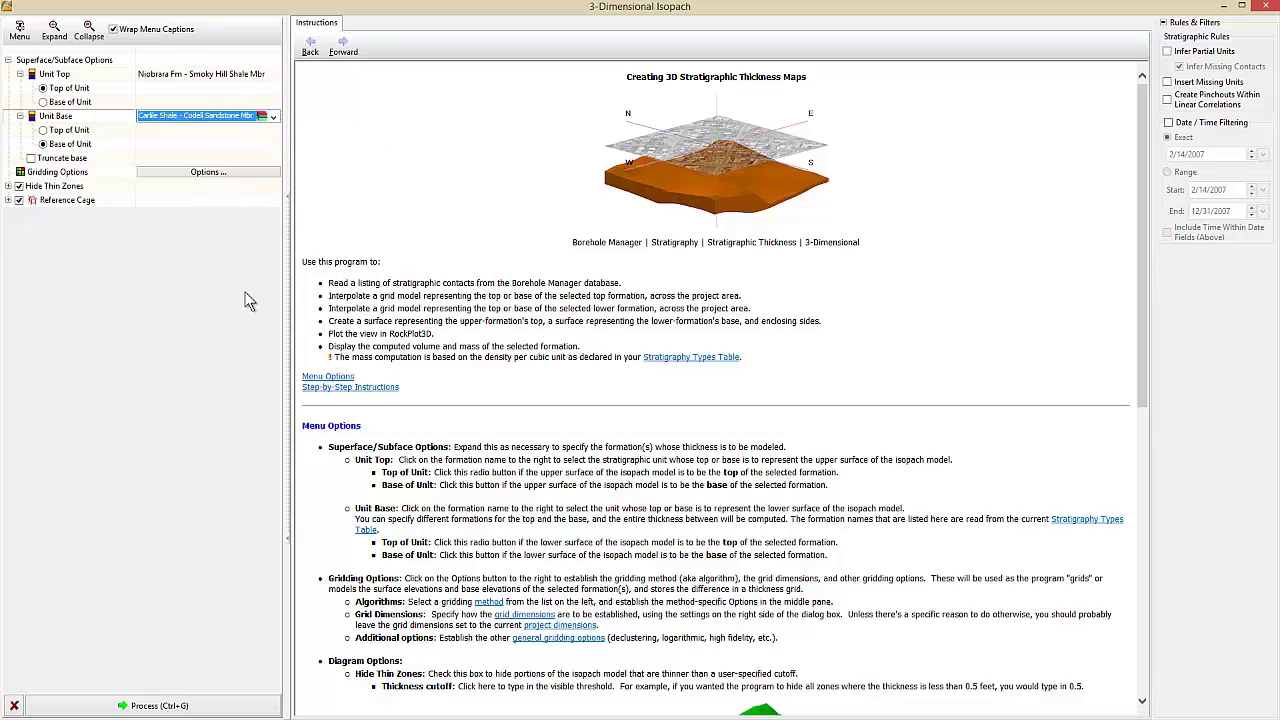
click(214, 706)
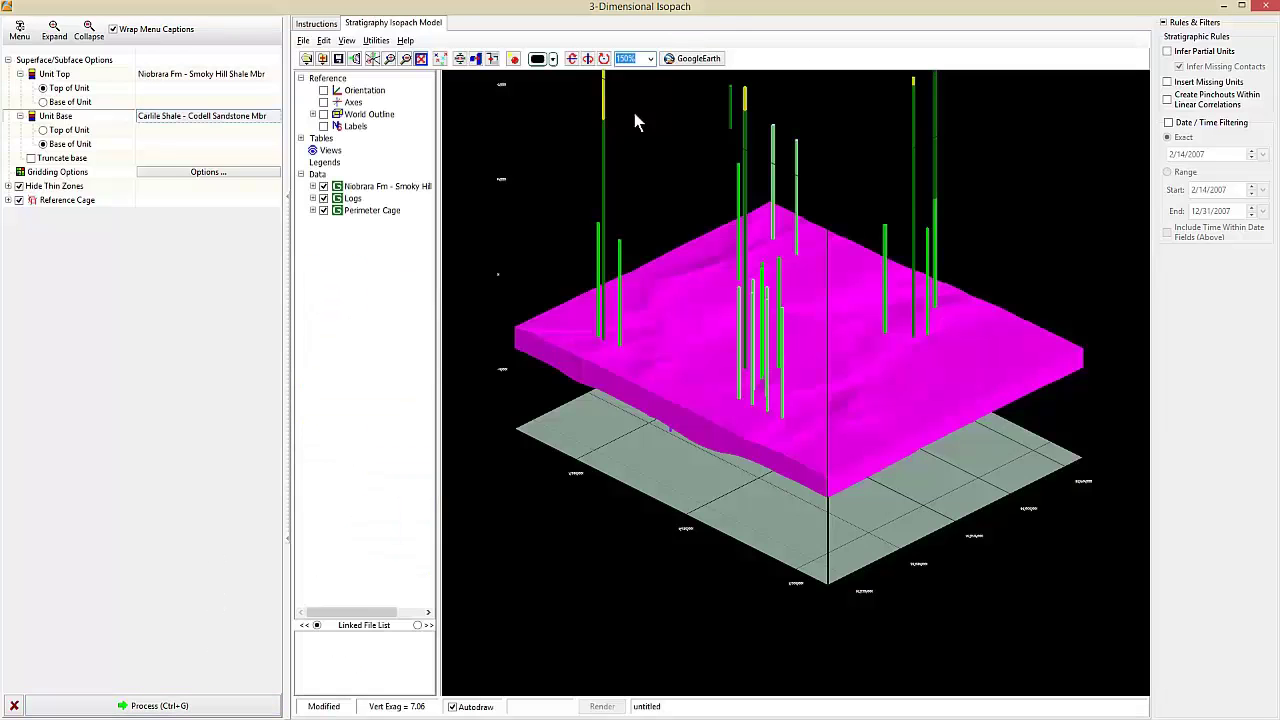
- Rotate the isopach model and toggle the well logs, perimeter cage and Niobrara surface
click(588, 58)
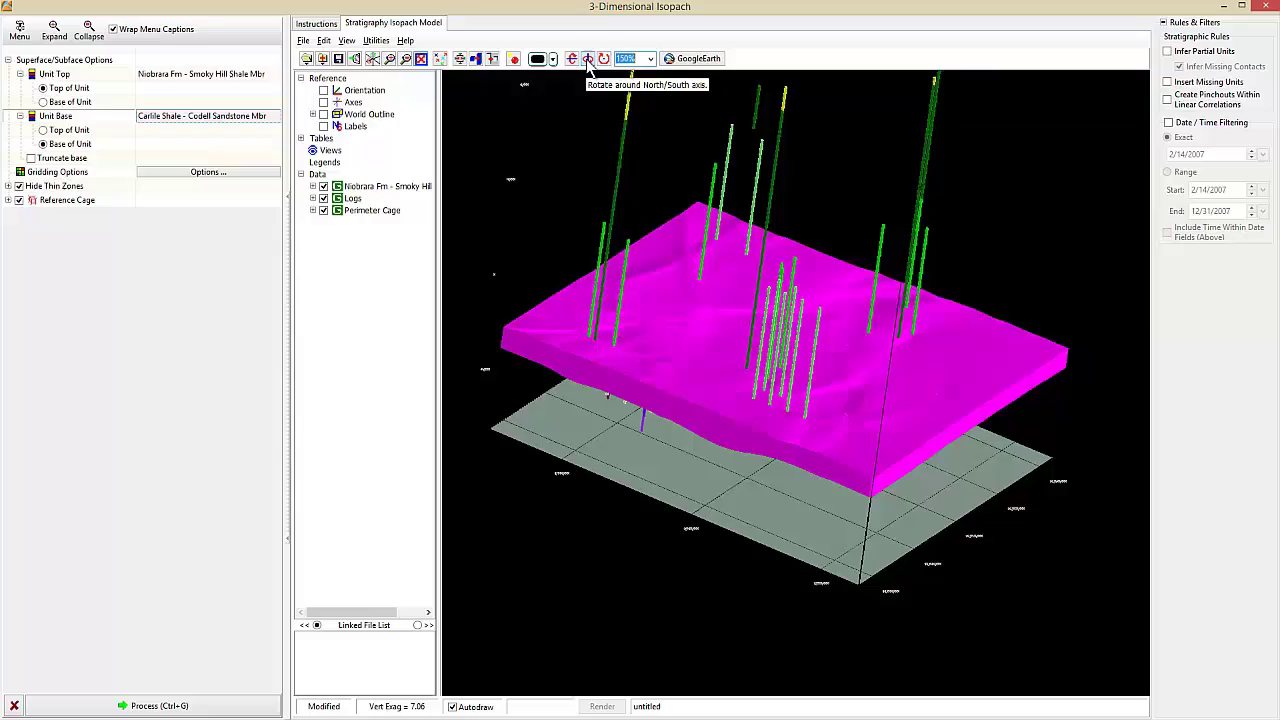
click(323, 198)
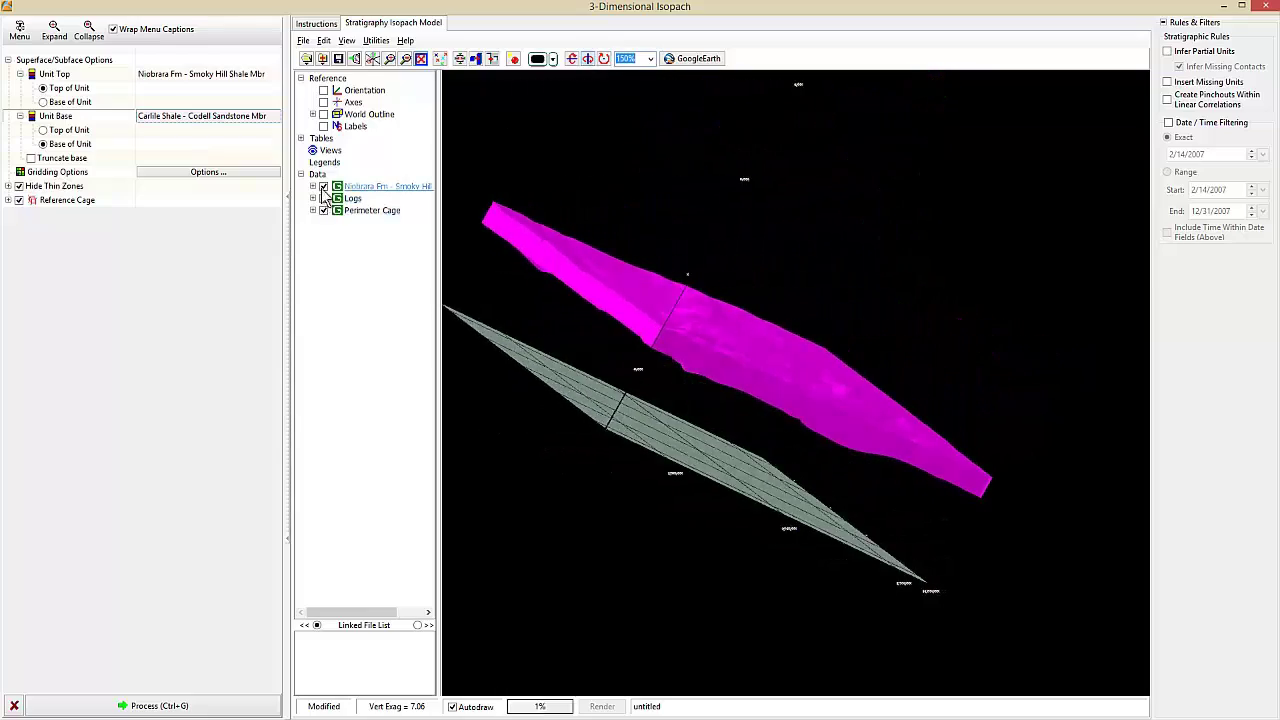
click(323, 210)
click(323, 186)
click(323, 198)
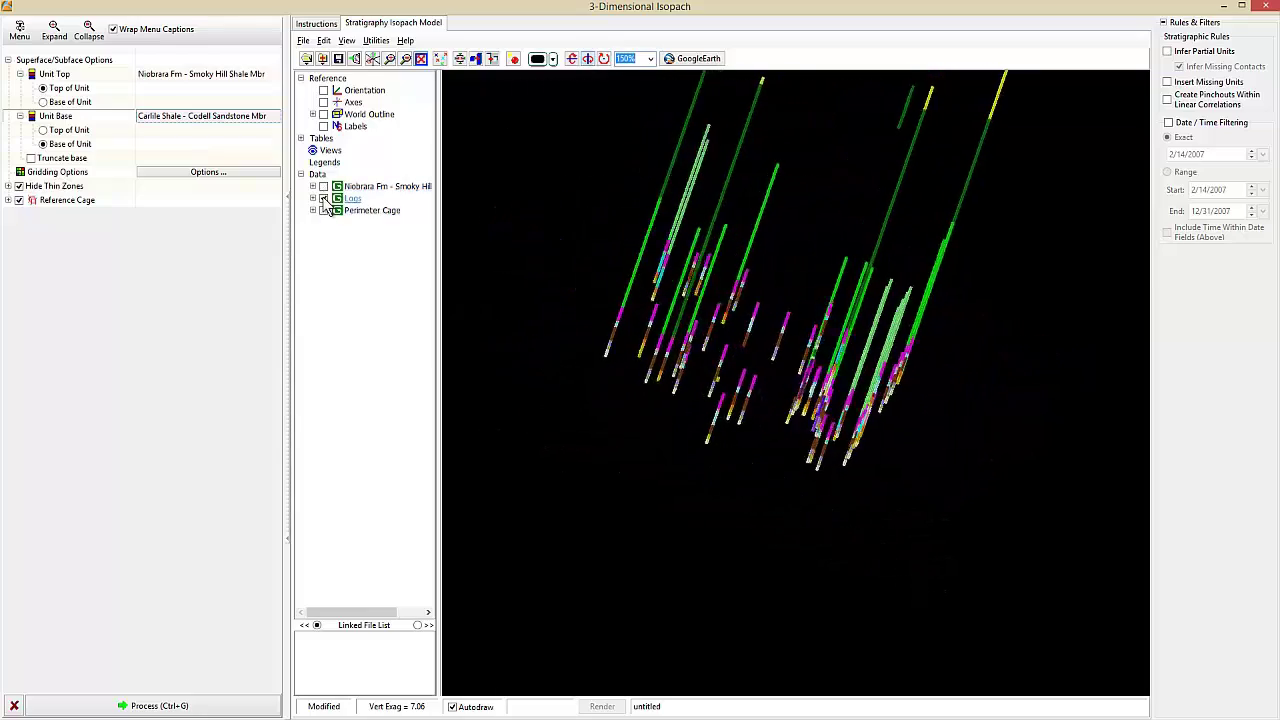
click(323, 186)
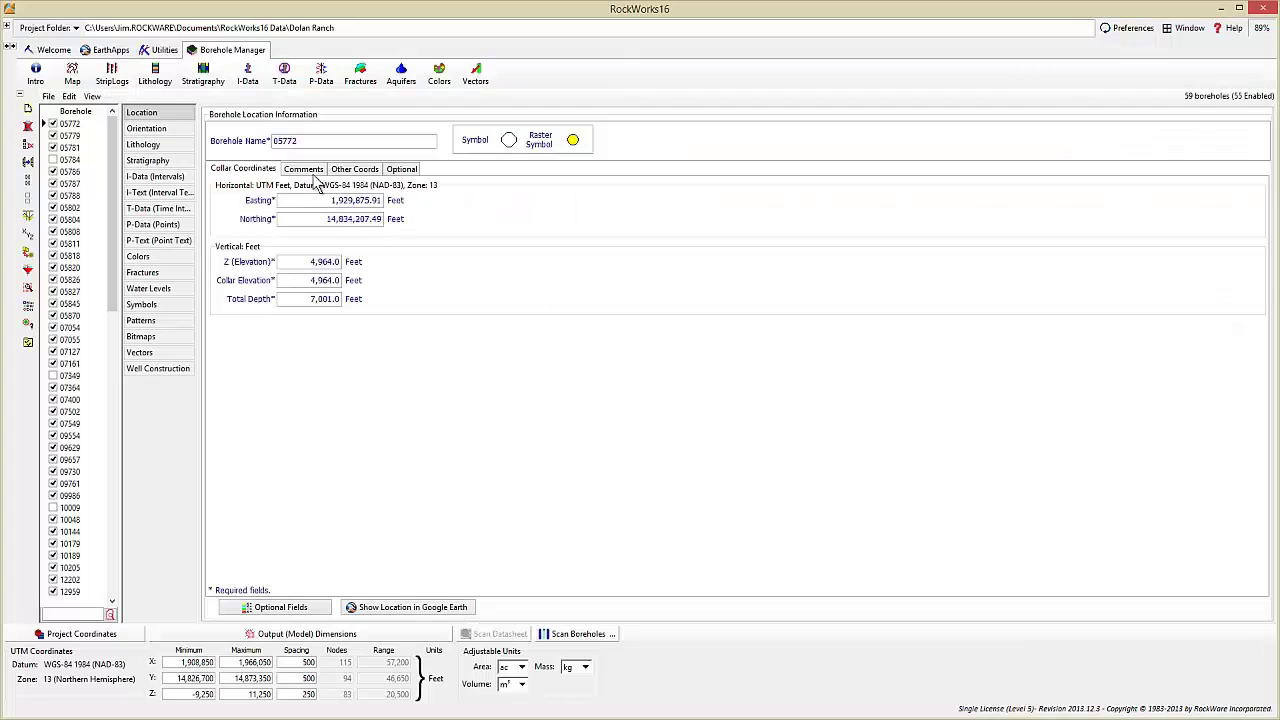
- Generate a 3D stratigraphic model, rotate it and hide the perimeter cage
click(205, 86)
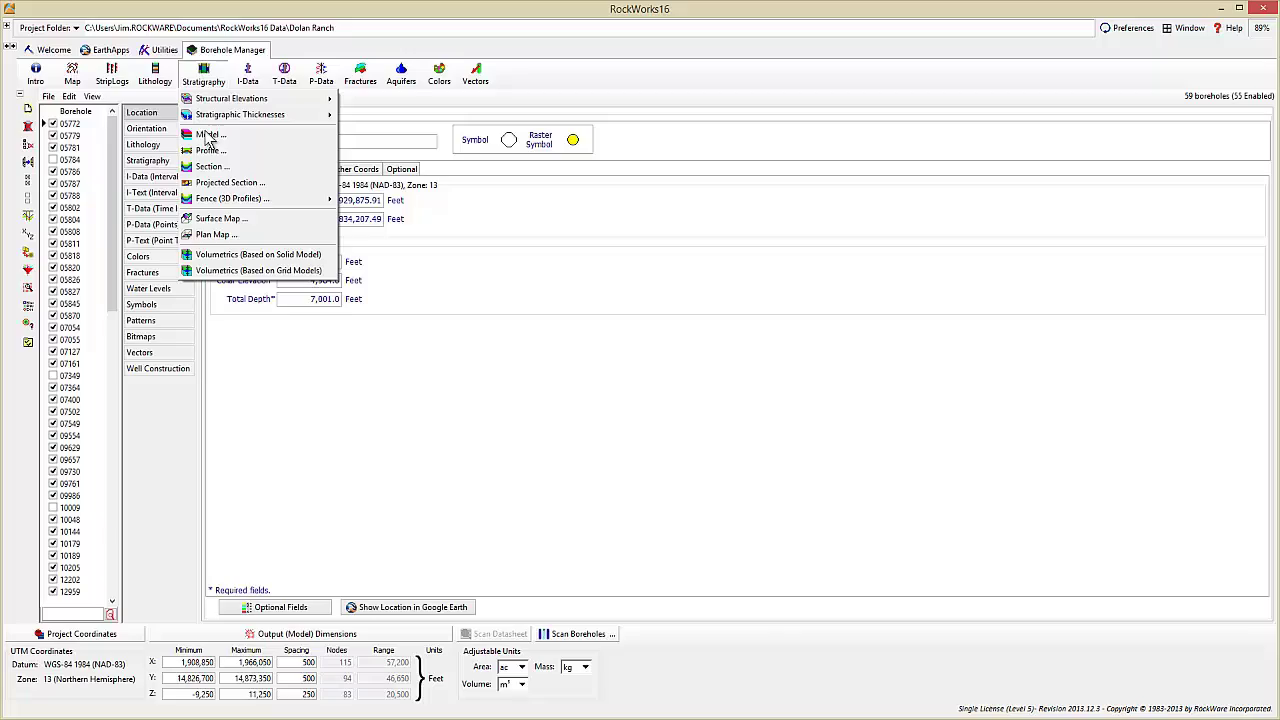
click(207, 134)
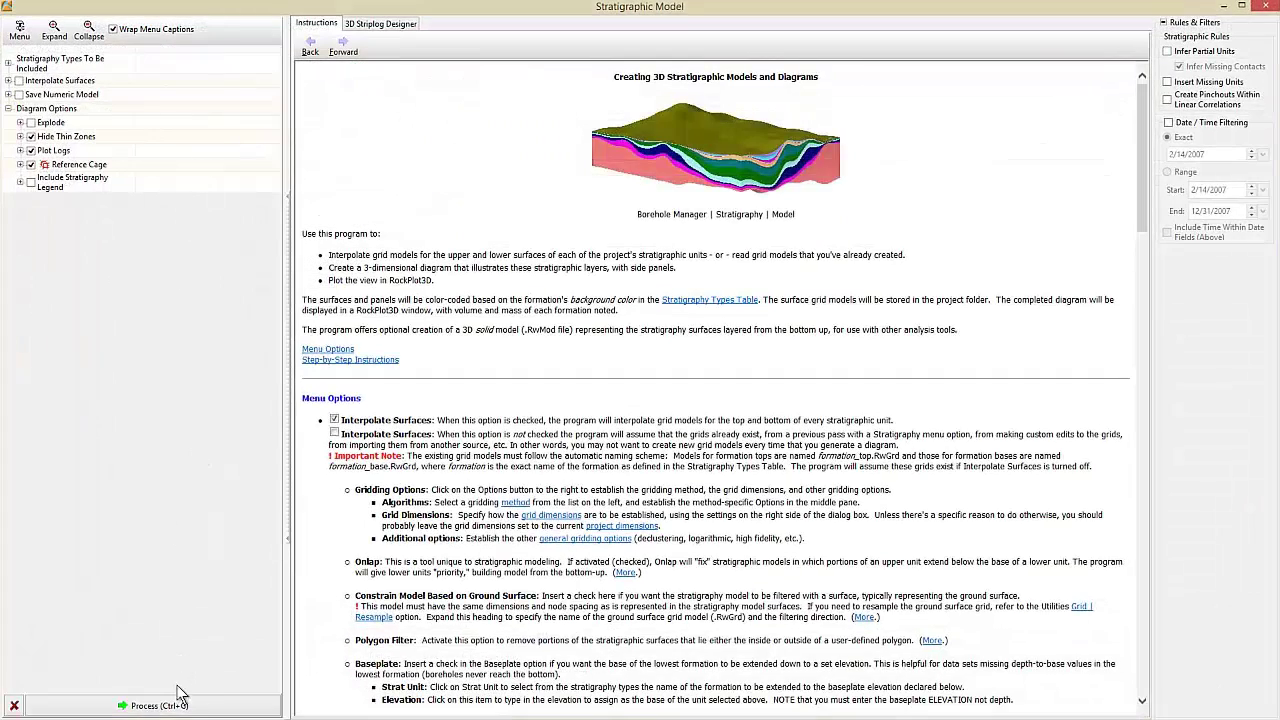
click(160, 706)
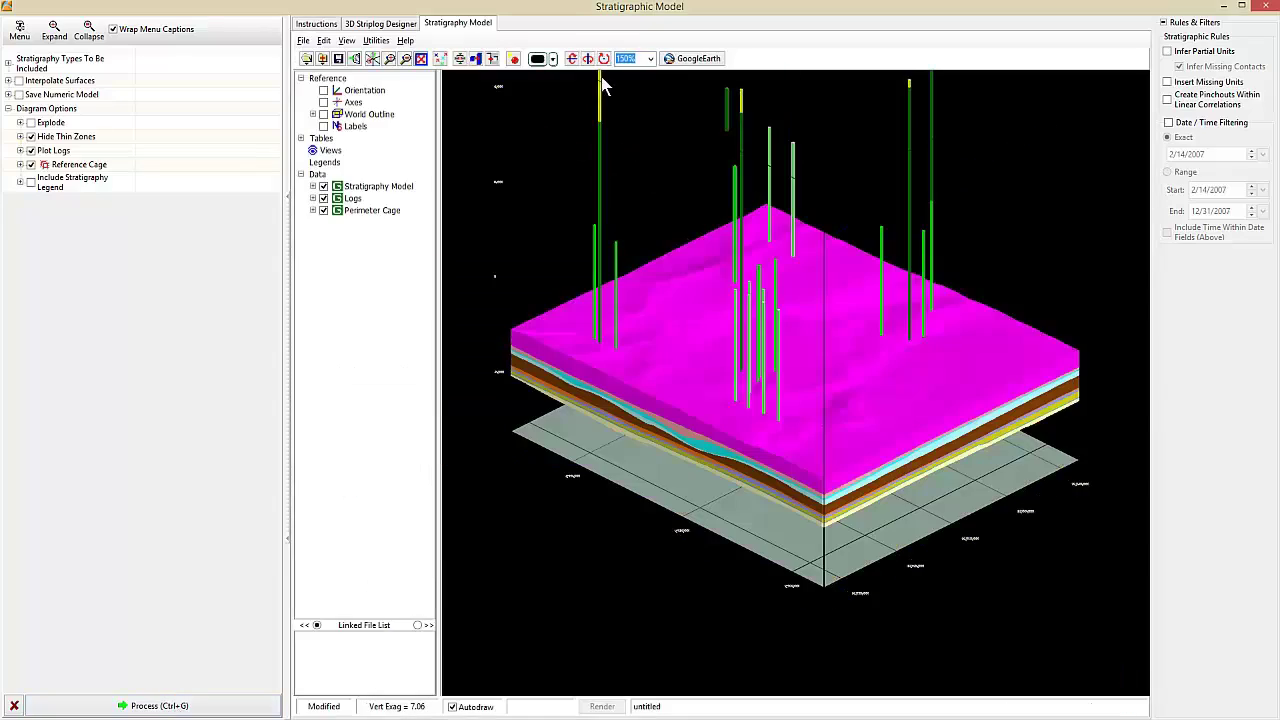
click(588, 58)
click(323, 210)
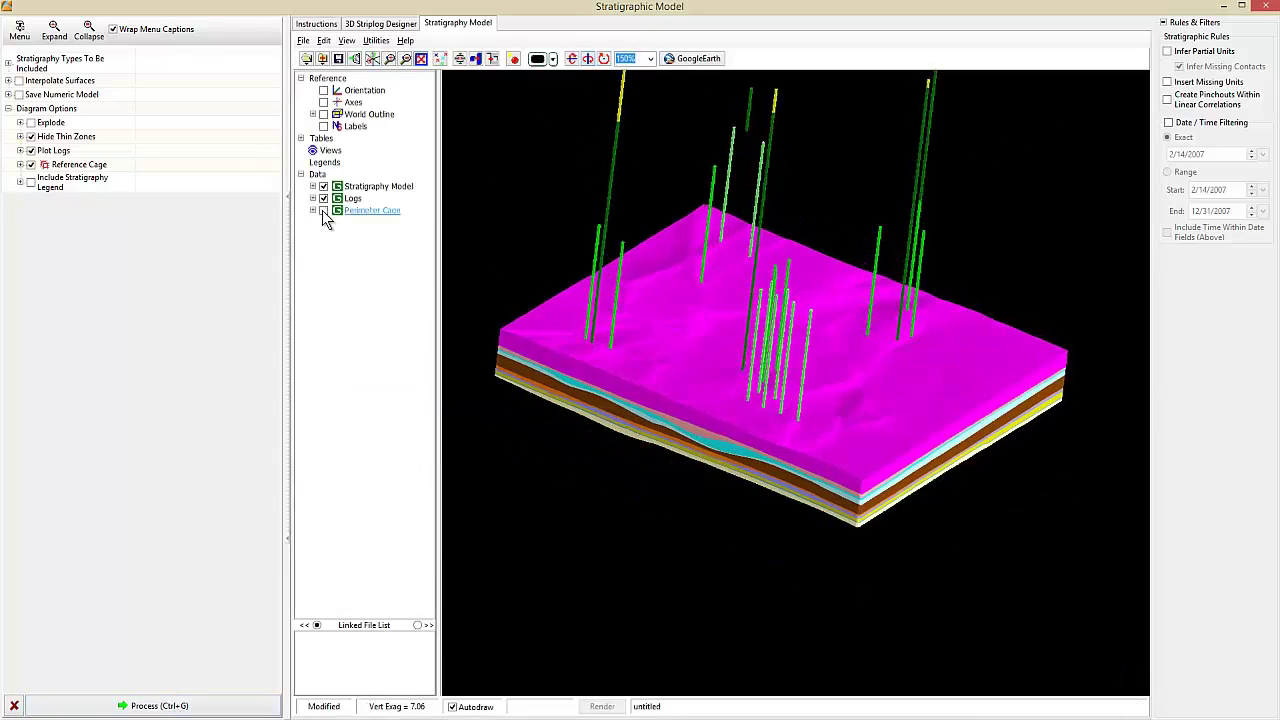
- Hide every unit from Smoky Hill Shale down to Huntsman, leaving only J-Sand showing
click(312, 186)
click(335, 198)
click(335, 210)
click(335, 222)
click(335, 234)
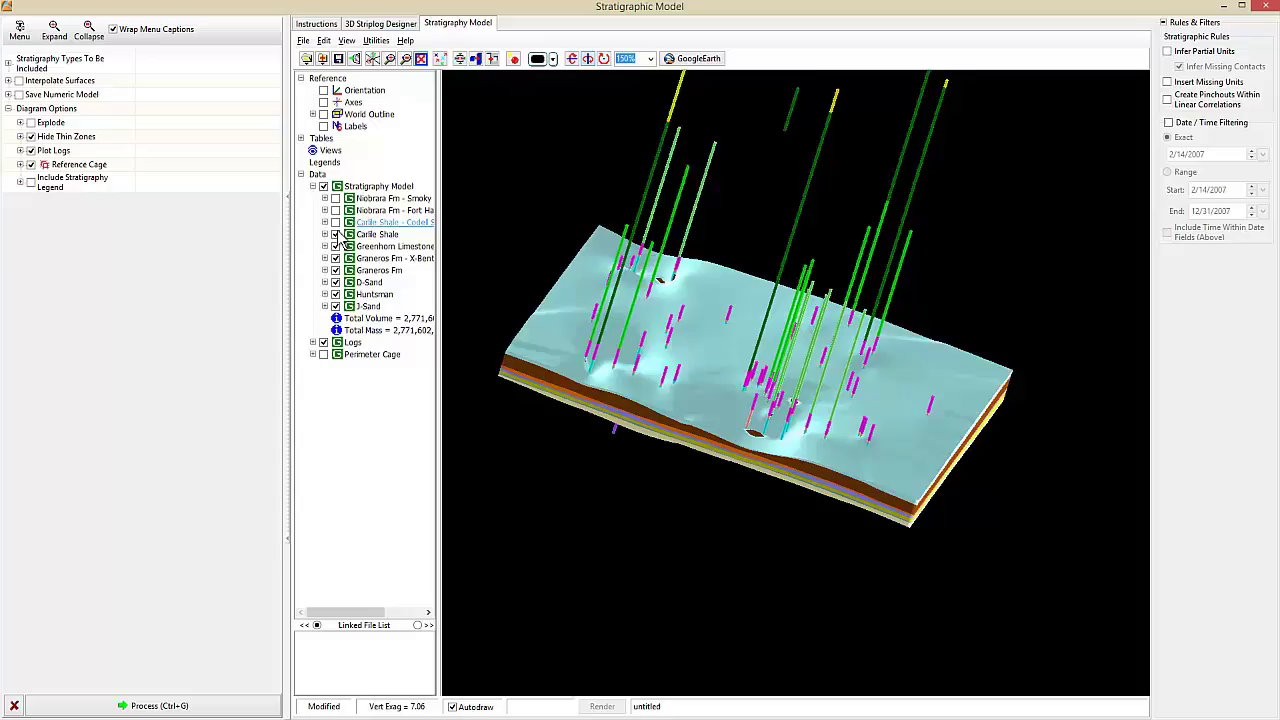
click(335, 246)
click(335, 258)
click(335, 270)
click(335, 282)
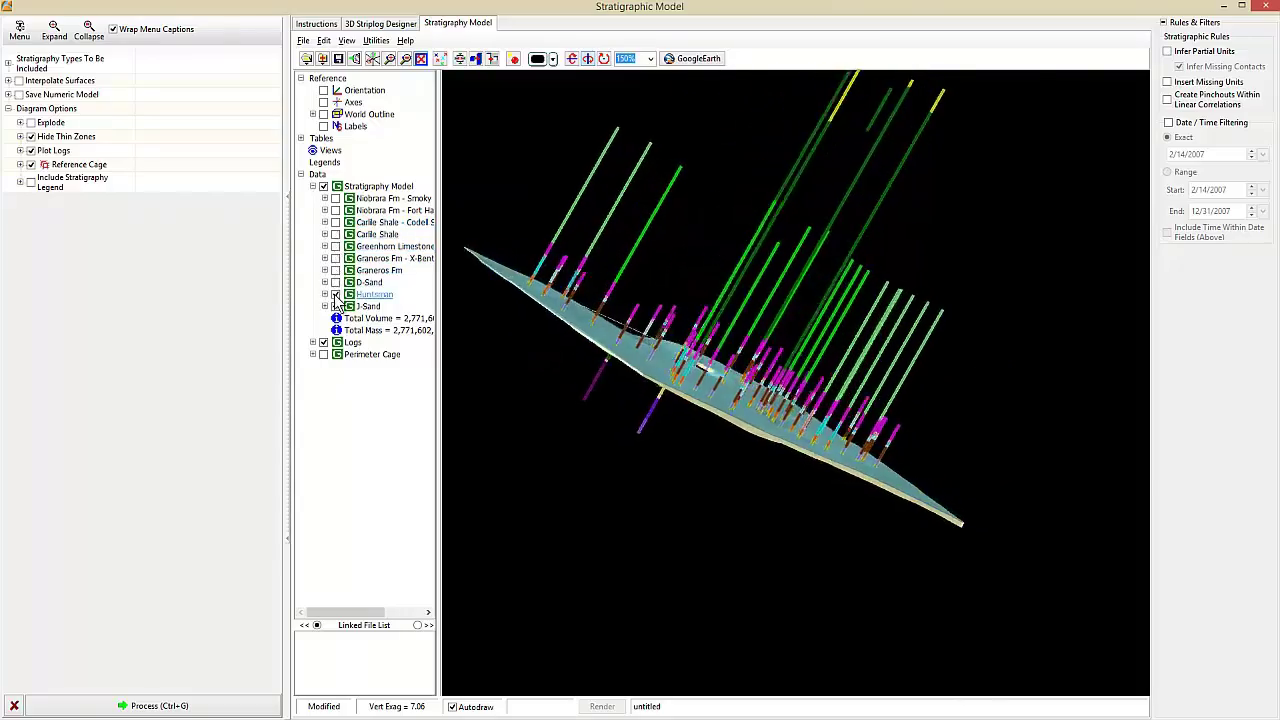
click(335, 294)
click(324, 306)
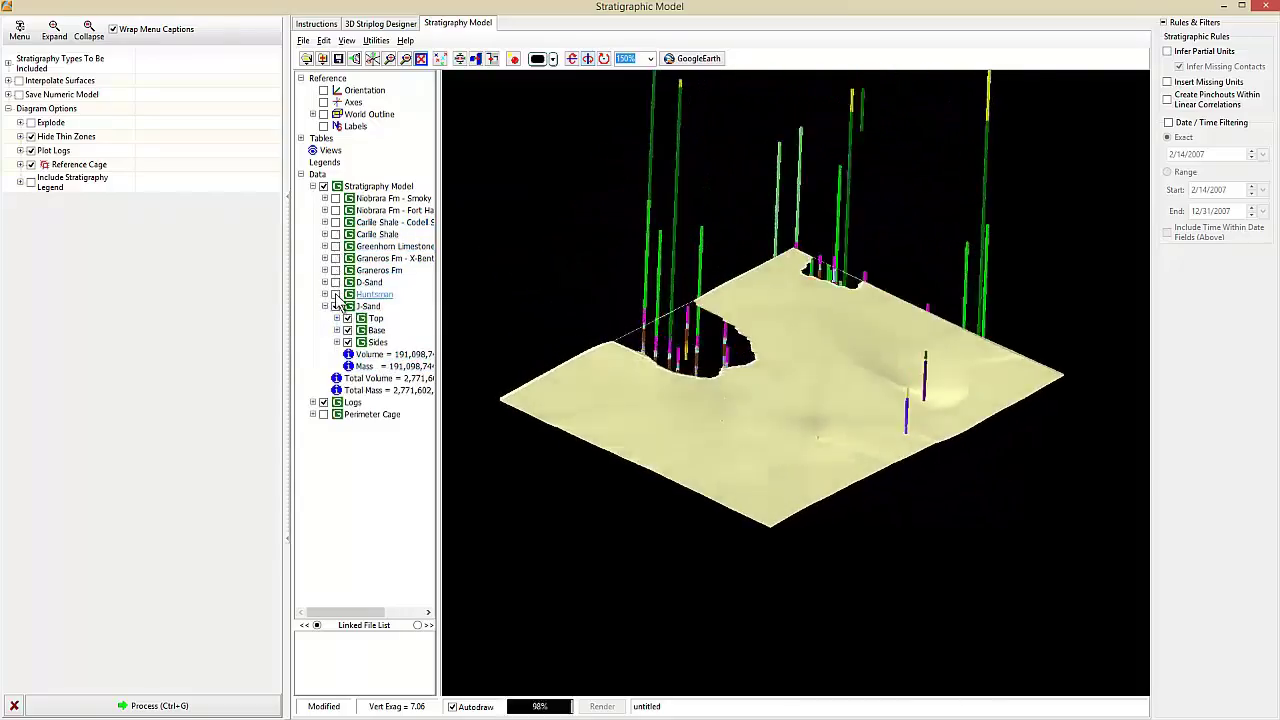
- Turn the layers back on one by one, from D-Sand up to the magenta Niobrara top
click(335, 294)
click(335, 282)
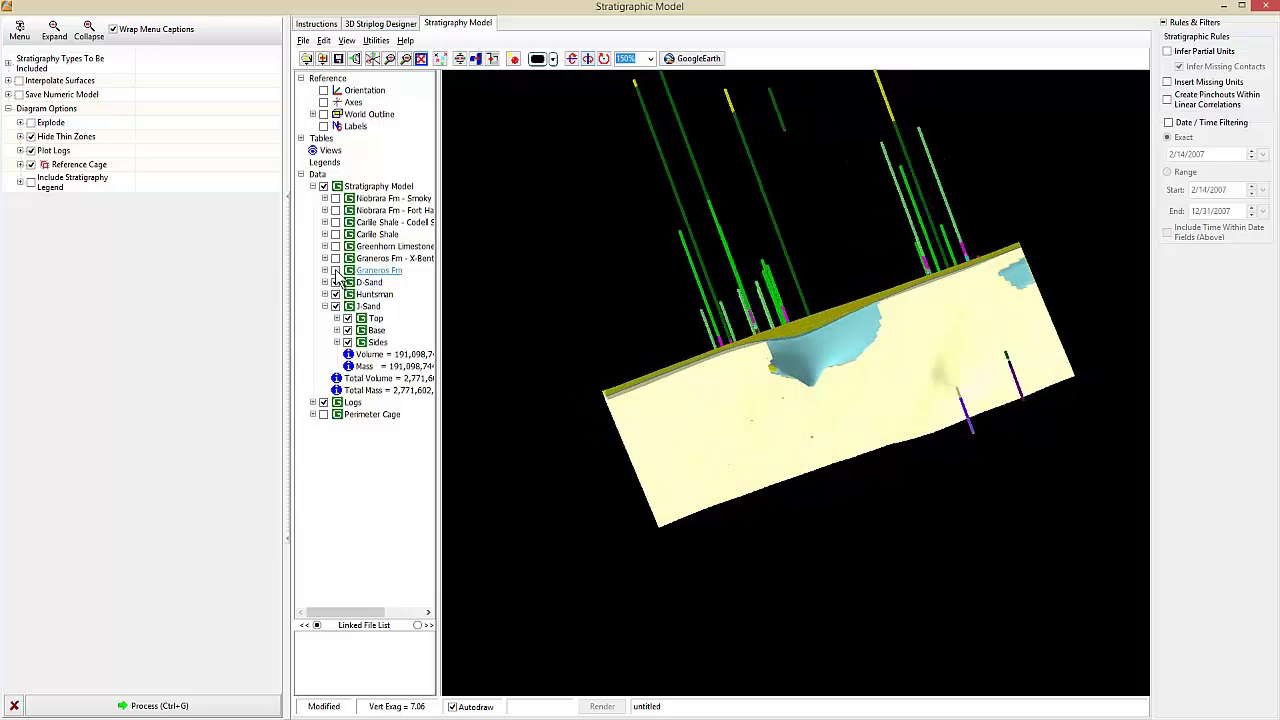
click(335, 270)
click(335, 258)
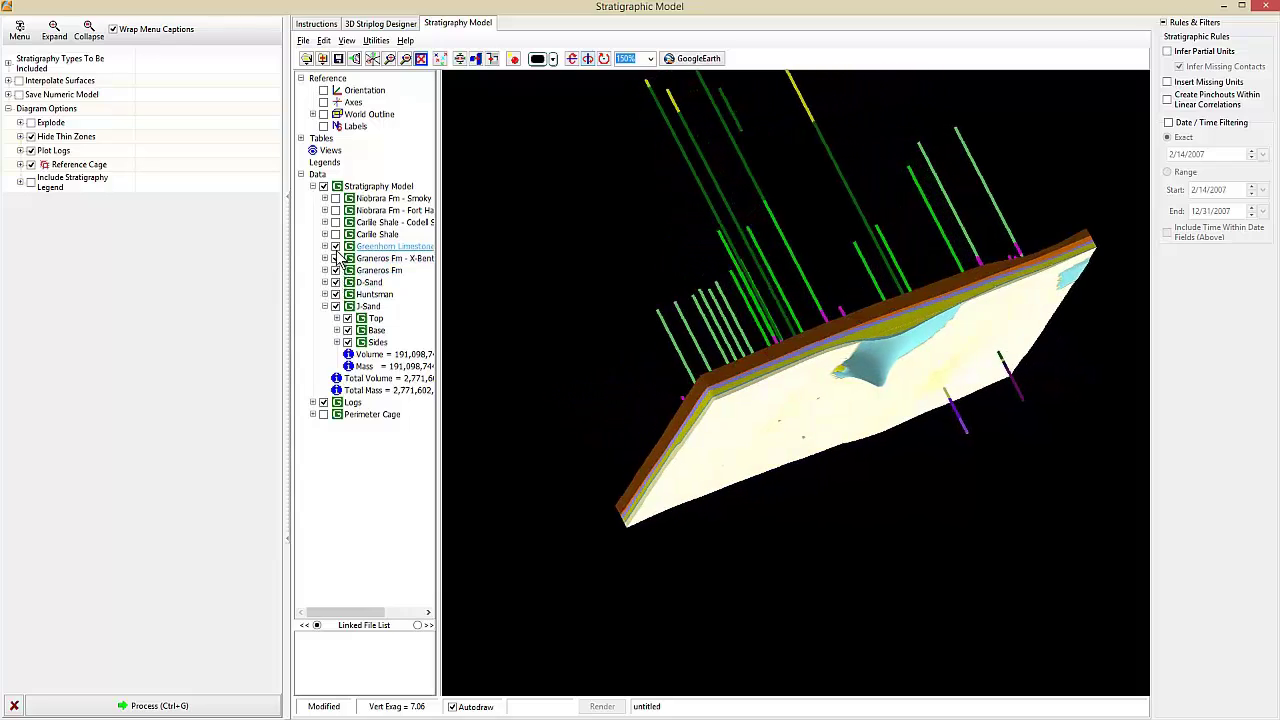
click(335, 246)
click(335, 234)
click(335, 222)
click(335, 210)
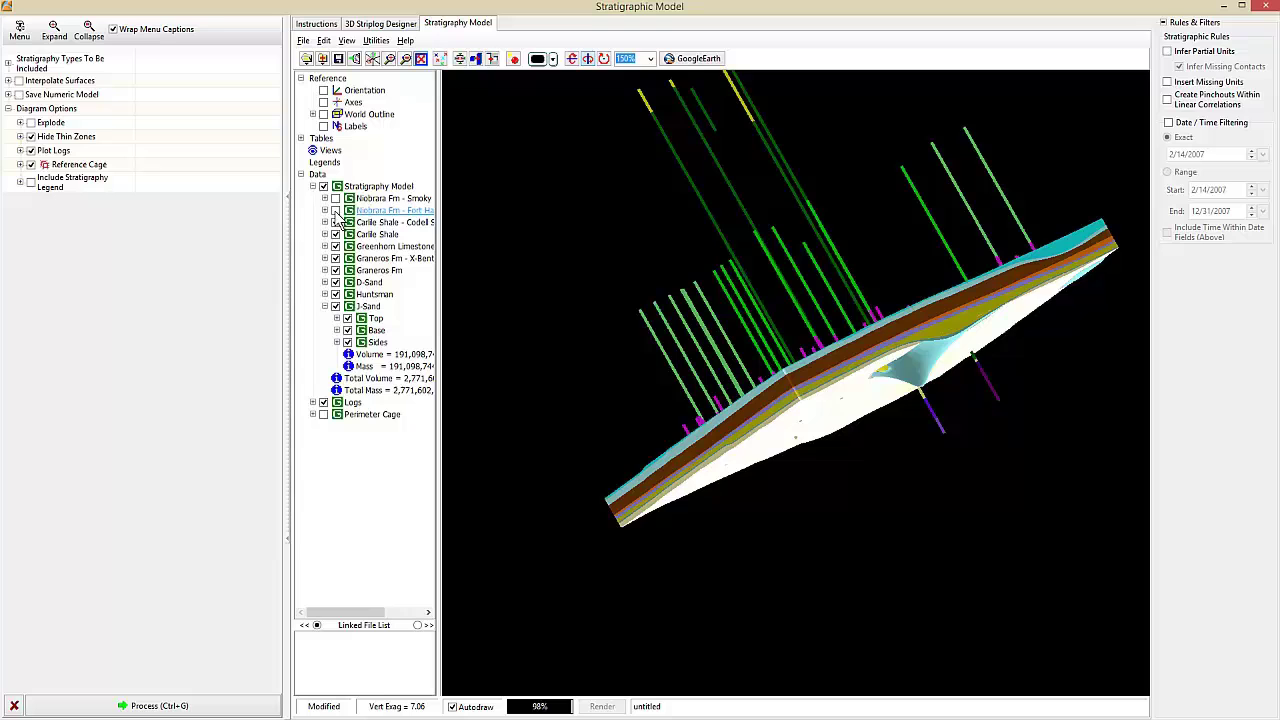
click(335, 198)
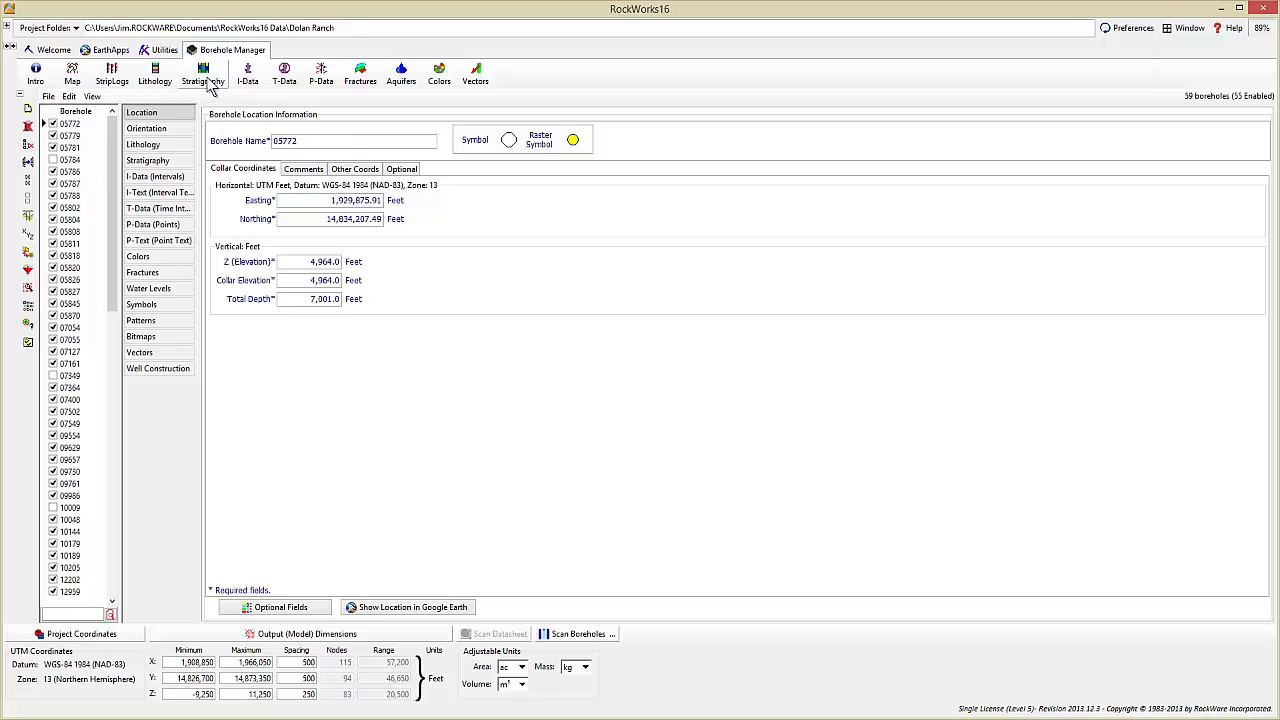
- Start a new stratigraphic section, clear the old section line and turn off vertex snapping
click(210, 86)
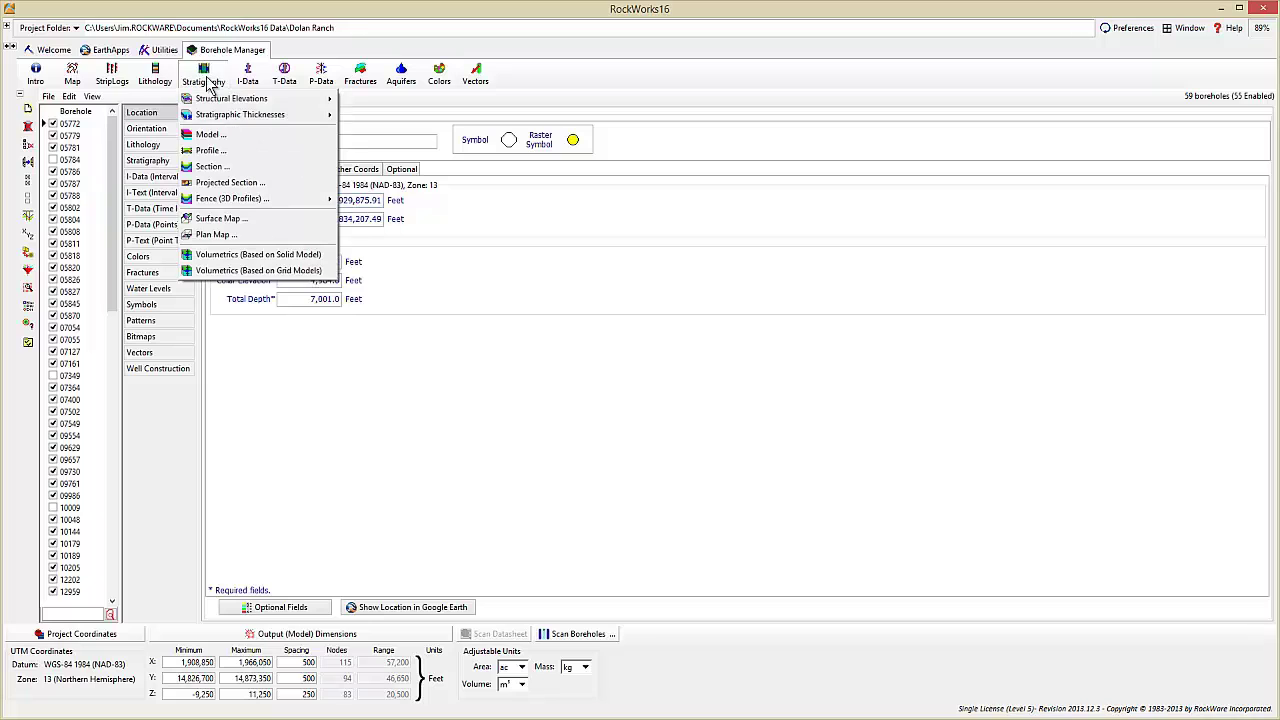
click(203, 170)
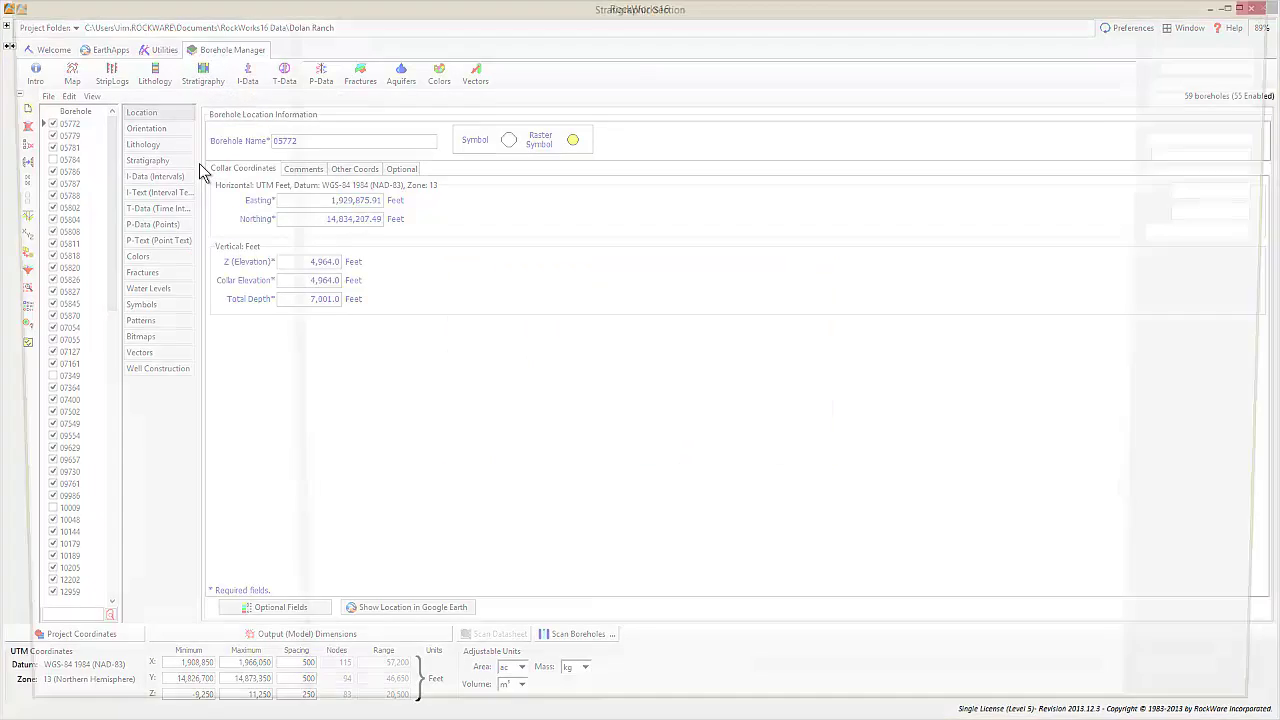
click(380, 25)
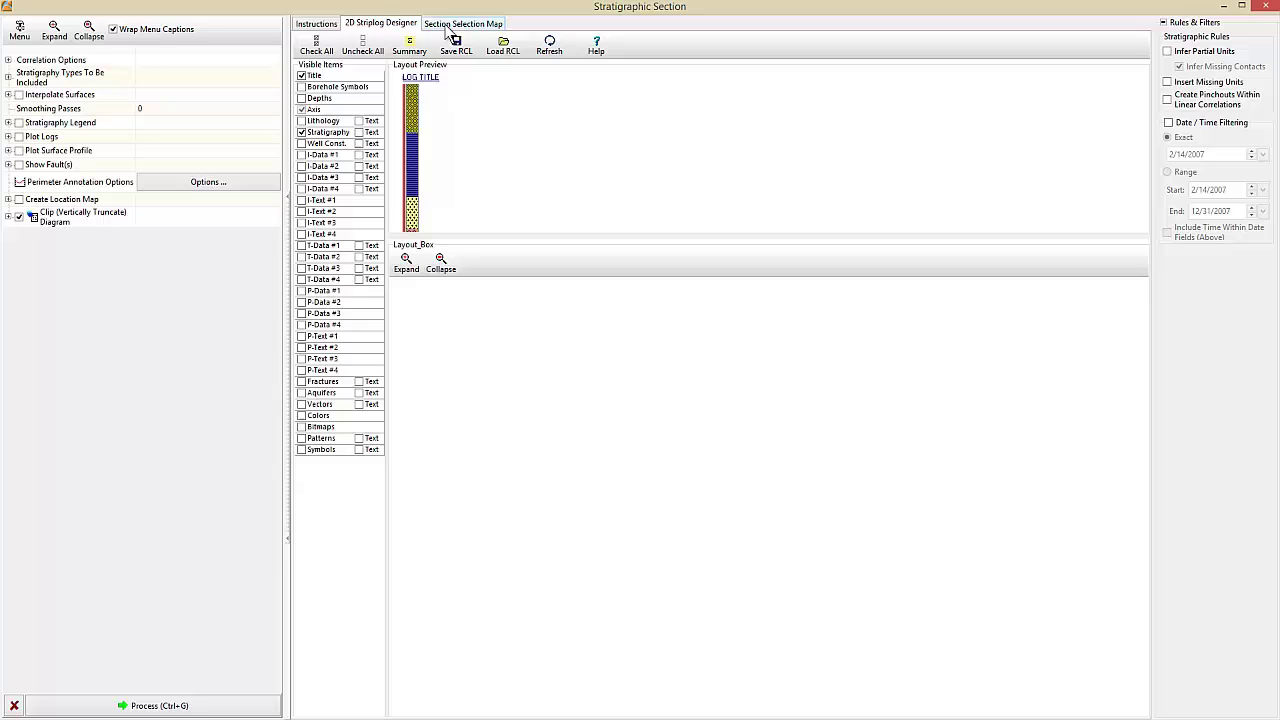
click(450, 25)
click(396, 60)
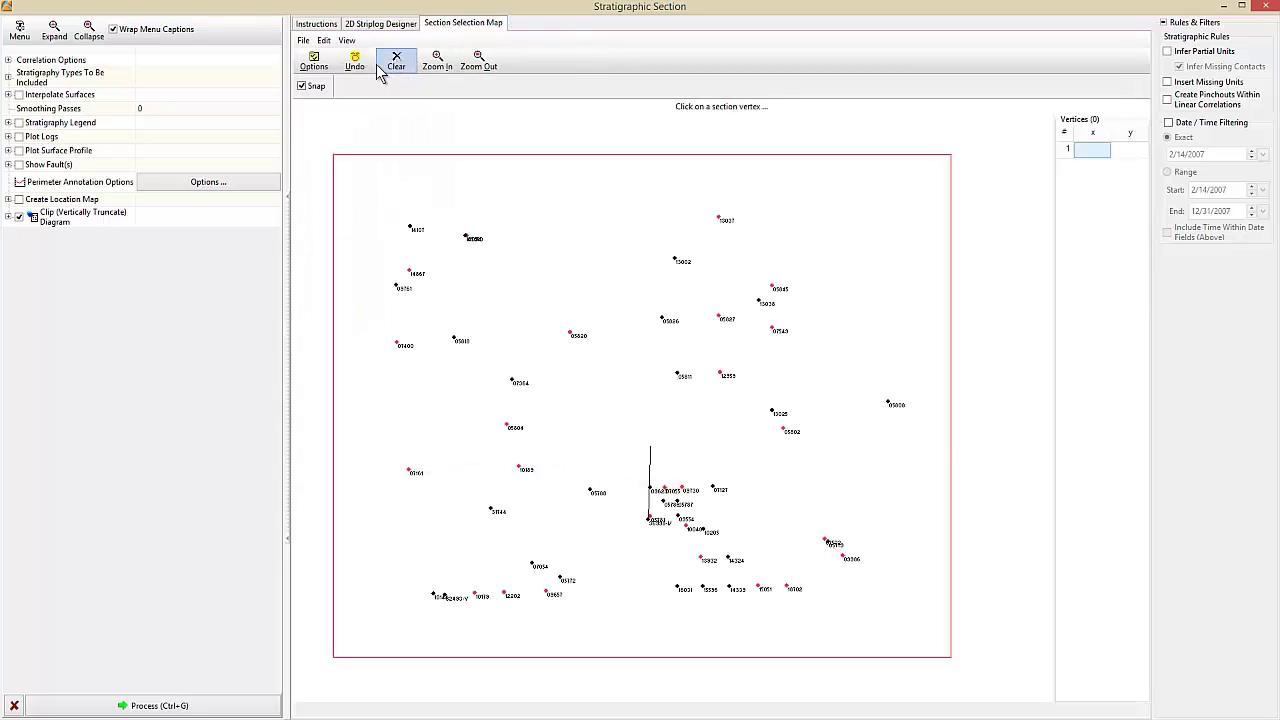
click(302, 86)
- Draw a nine-vertex section line from top-left to bottom-right and generate the section
click(419, 213)
click(474, 278)
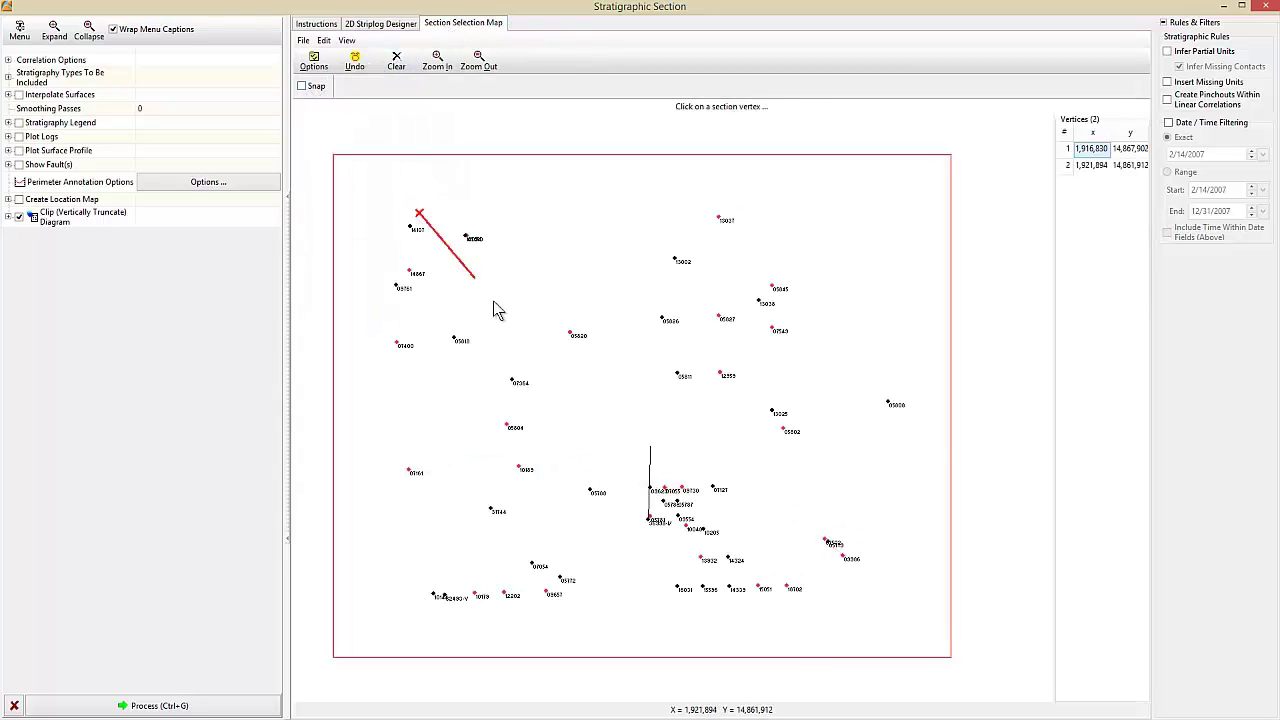
click(539, 340)
click(601, 381)
click(680, 414)
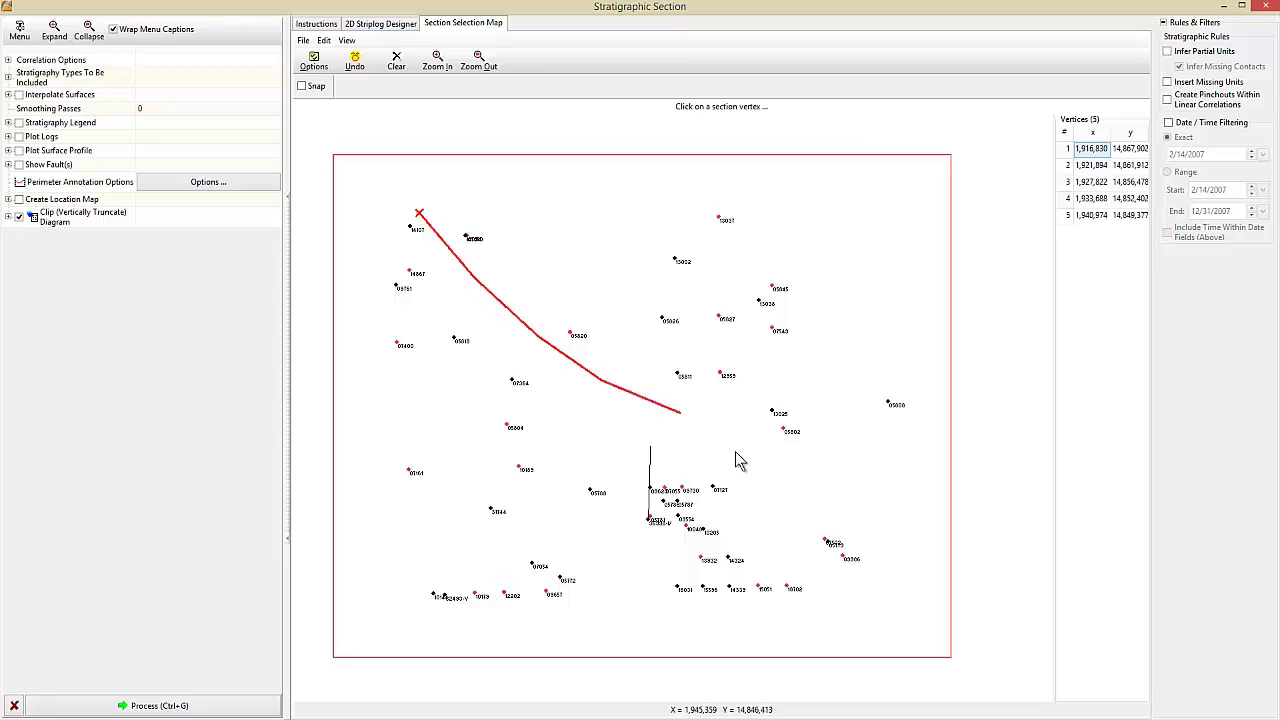
click(744, 453)
click(816, 494)
click(860, 516)
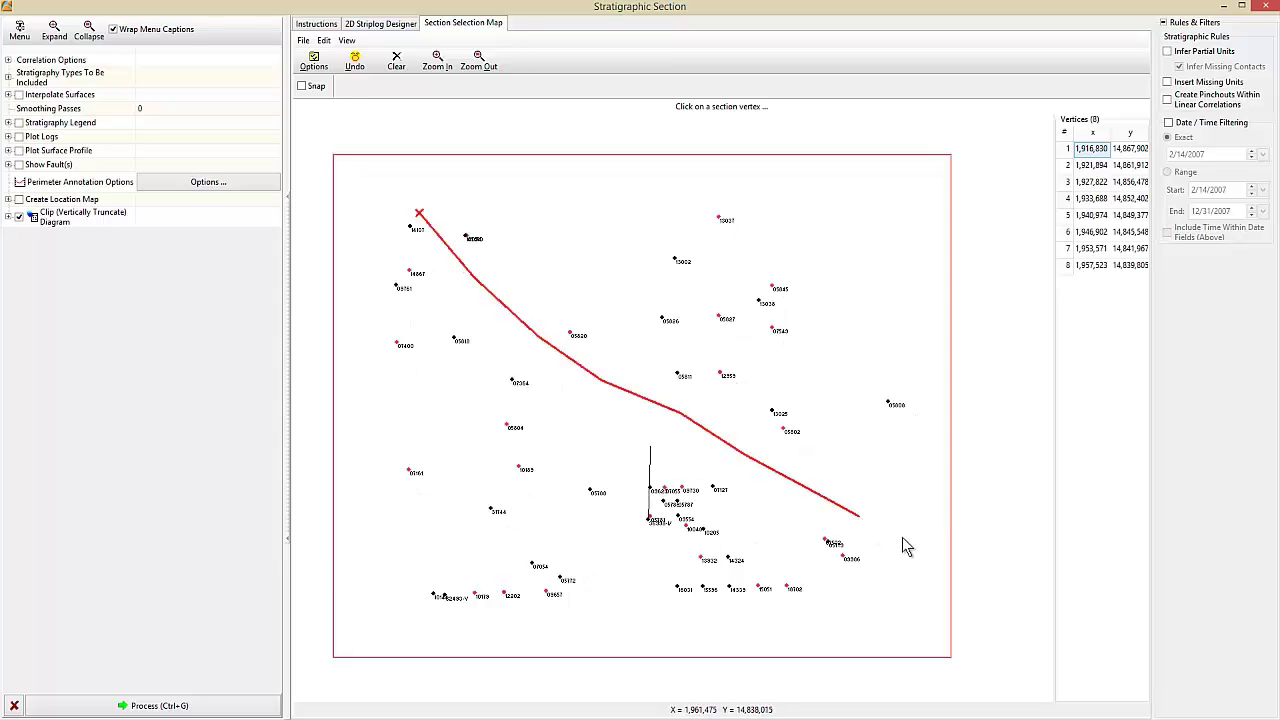
click(903, 537)
click(246, 713)
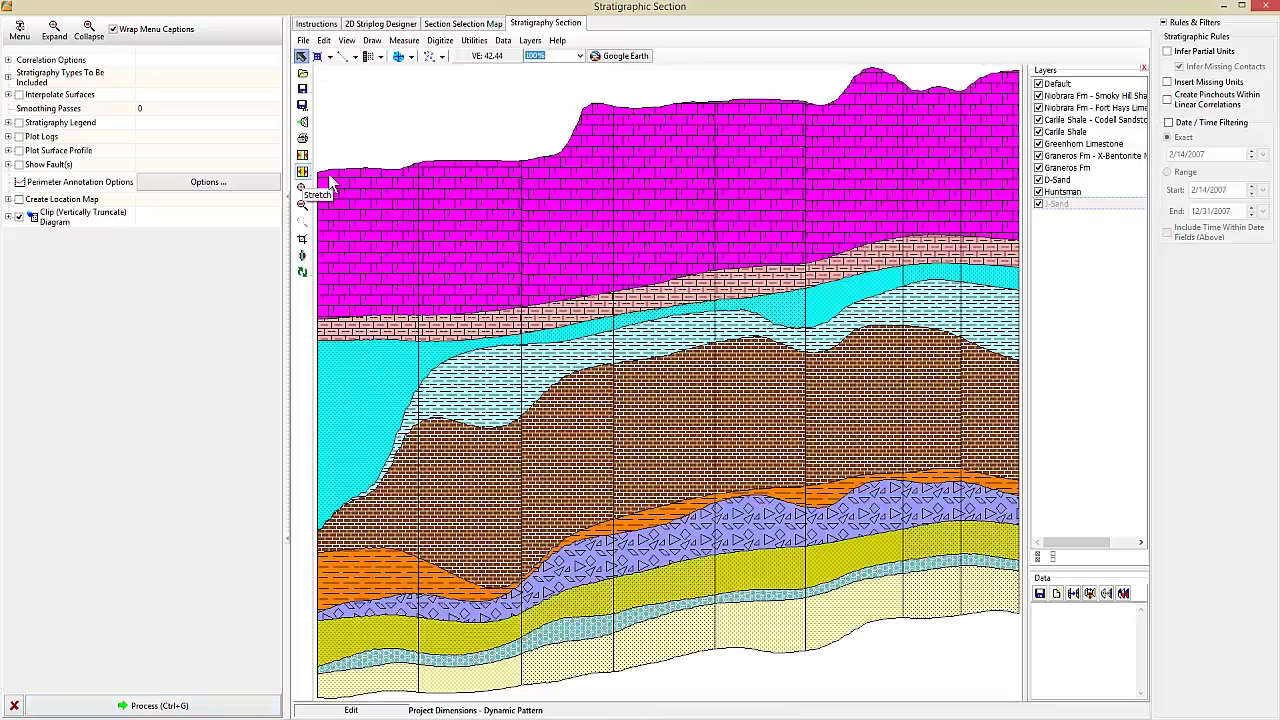
- Close the section window and start a new interpolated stratigraphic fence diagram
click(1267, 8)
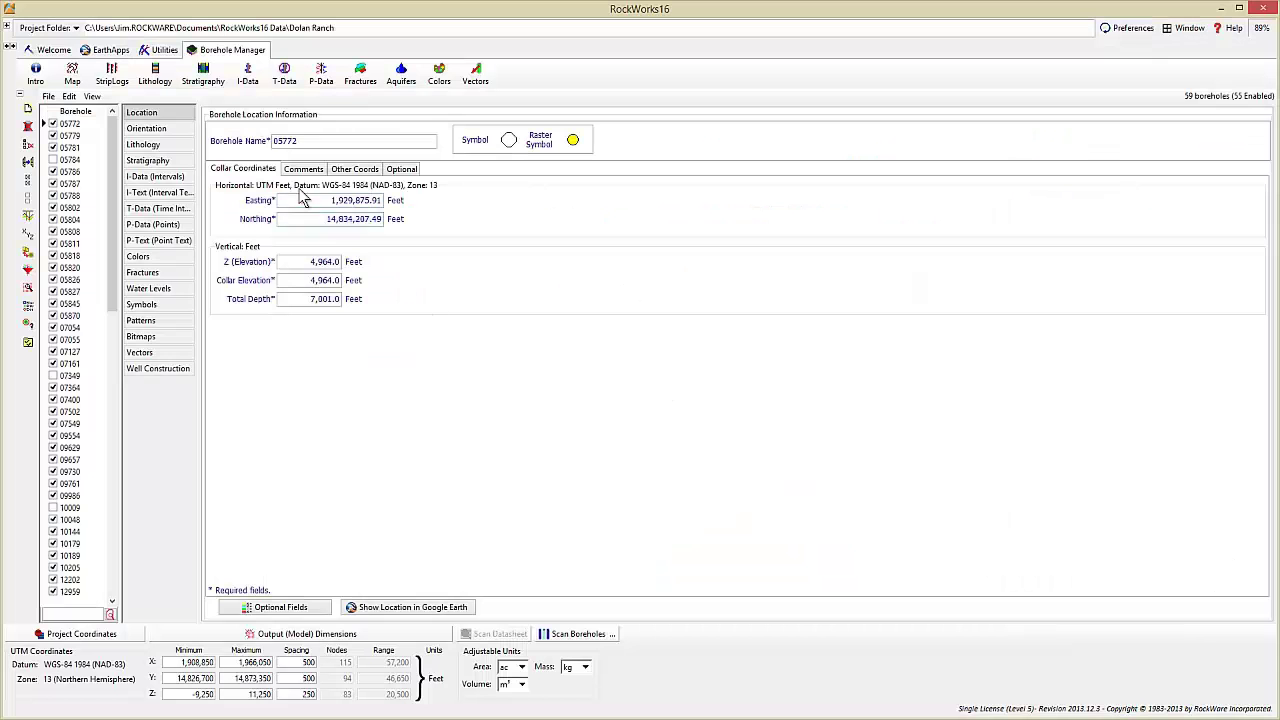
click(208, 80)
mouse_move(300, 199)
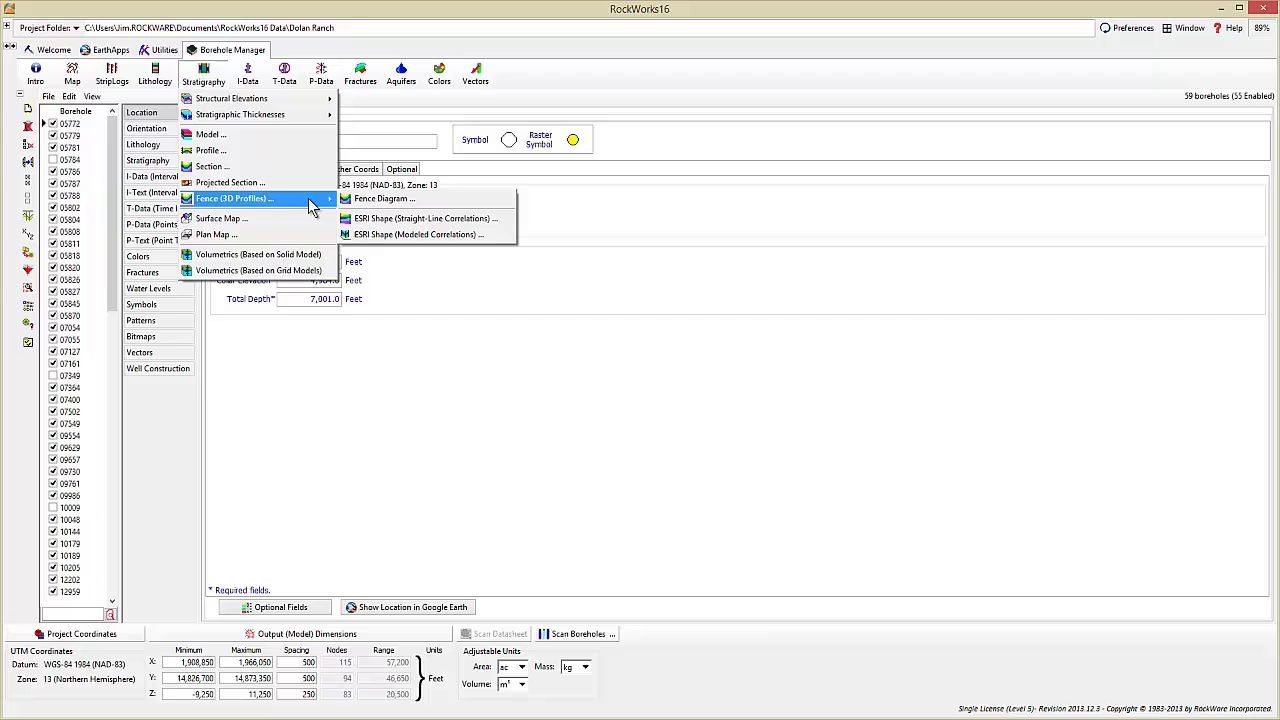
click(366, 201)
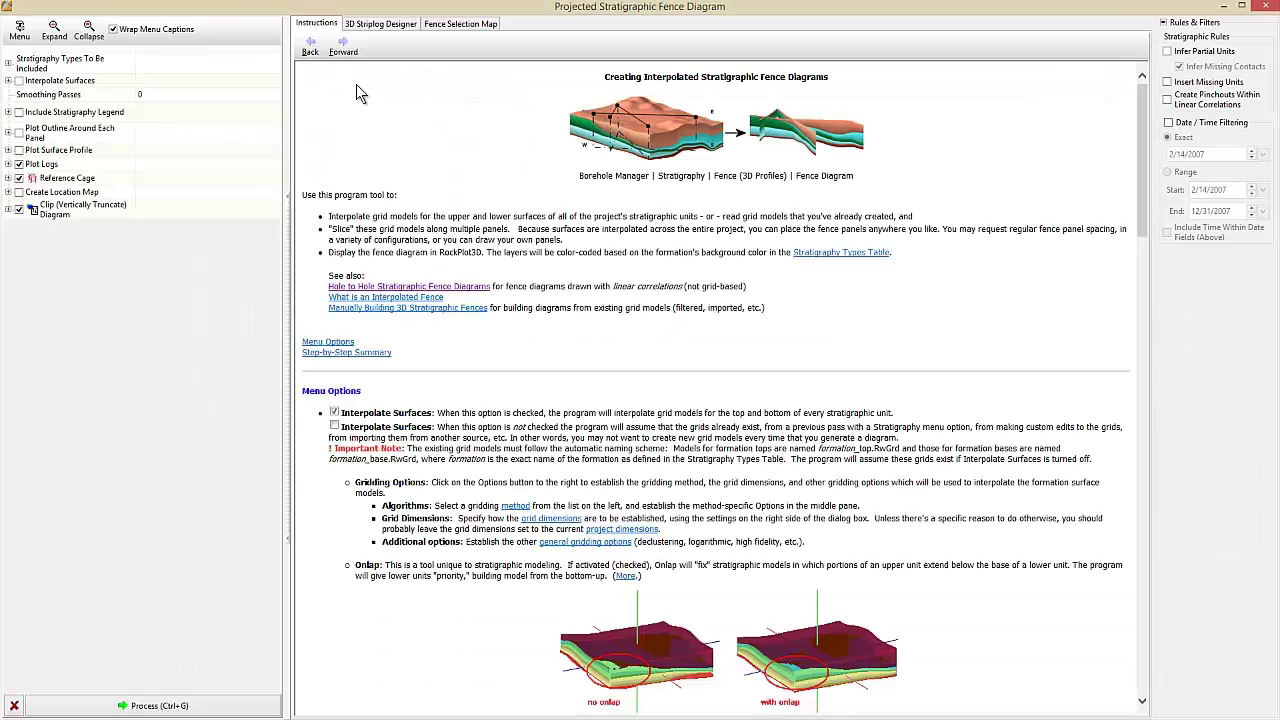
click(381, 26)
click(458, 25)
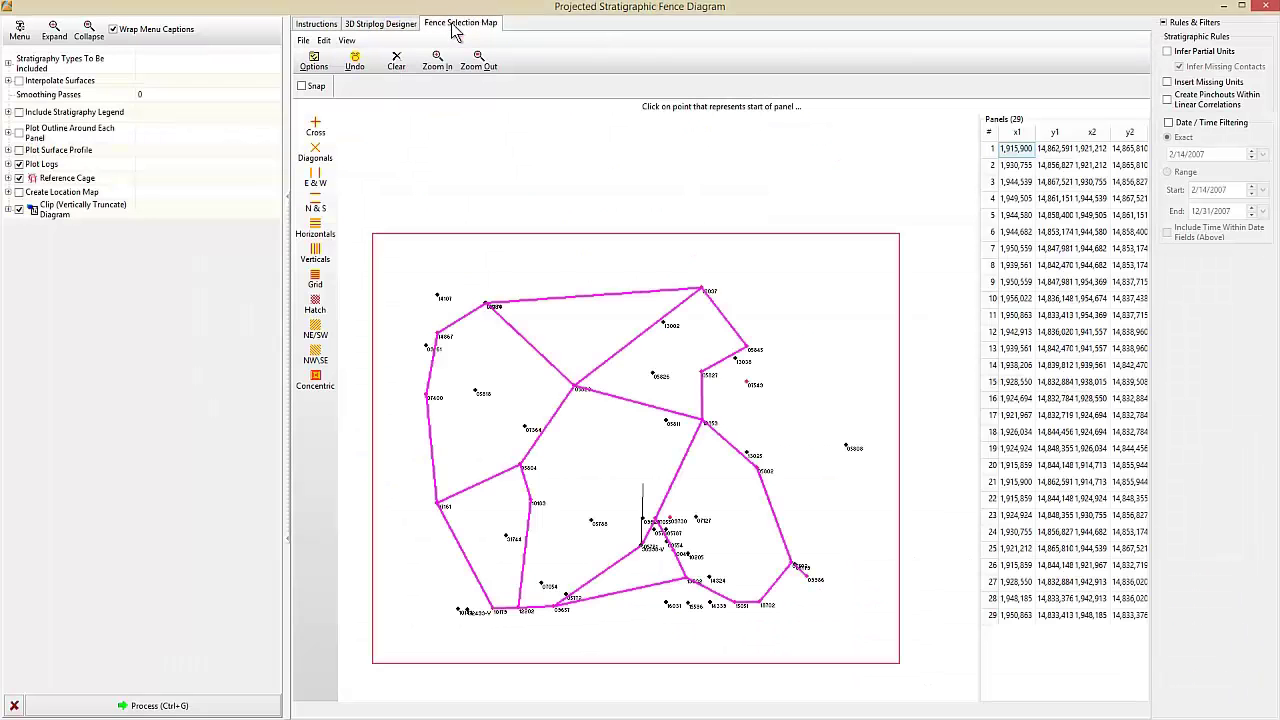
- Replace the fence panels with a hatched 14-panel grid, build the 3D fence, and toggle well logs off and on
click(396, 60)
click(318, 305)
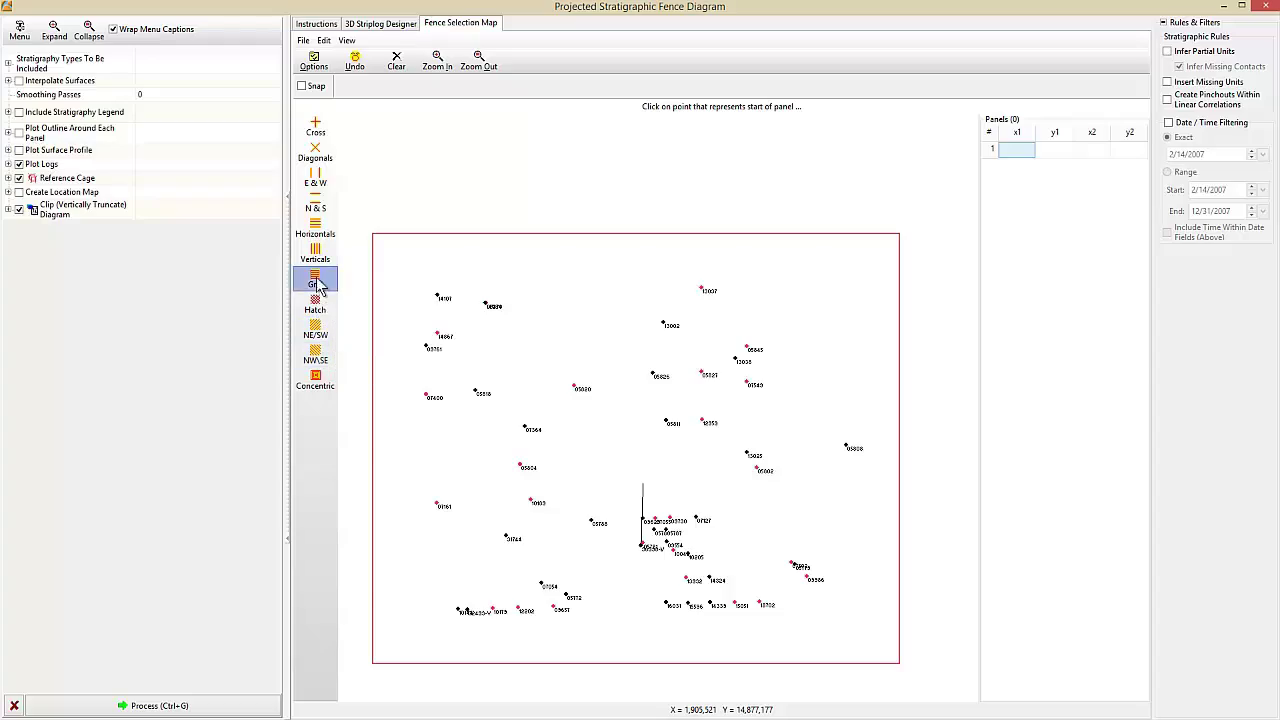
click(218, 710)
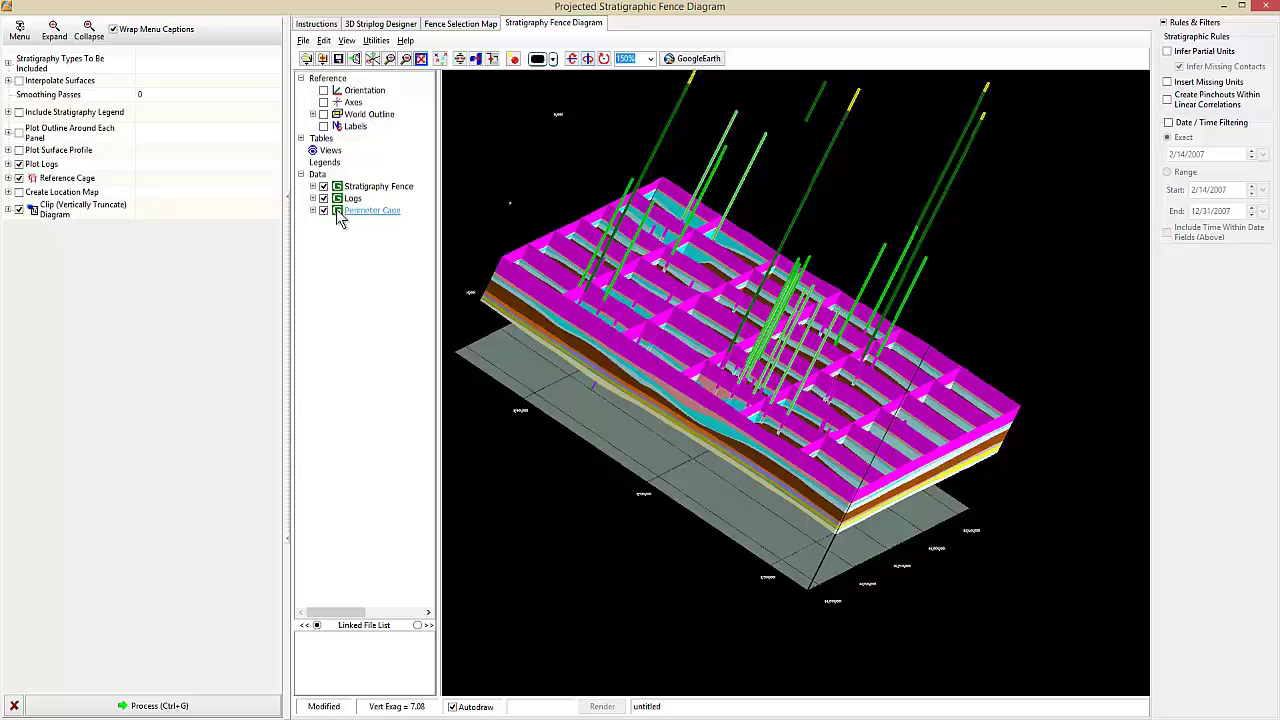
click(323, 198)
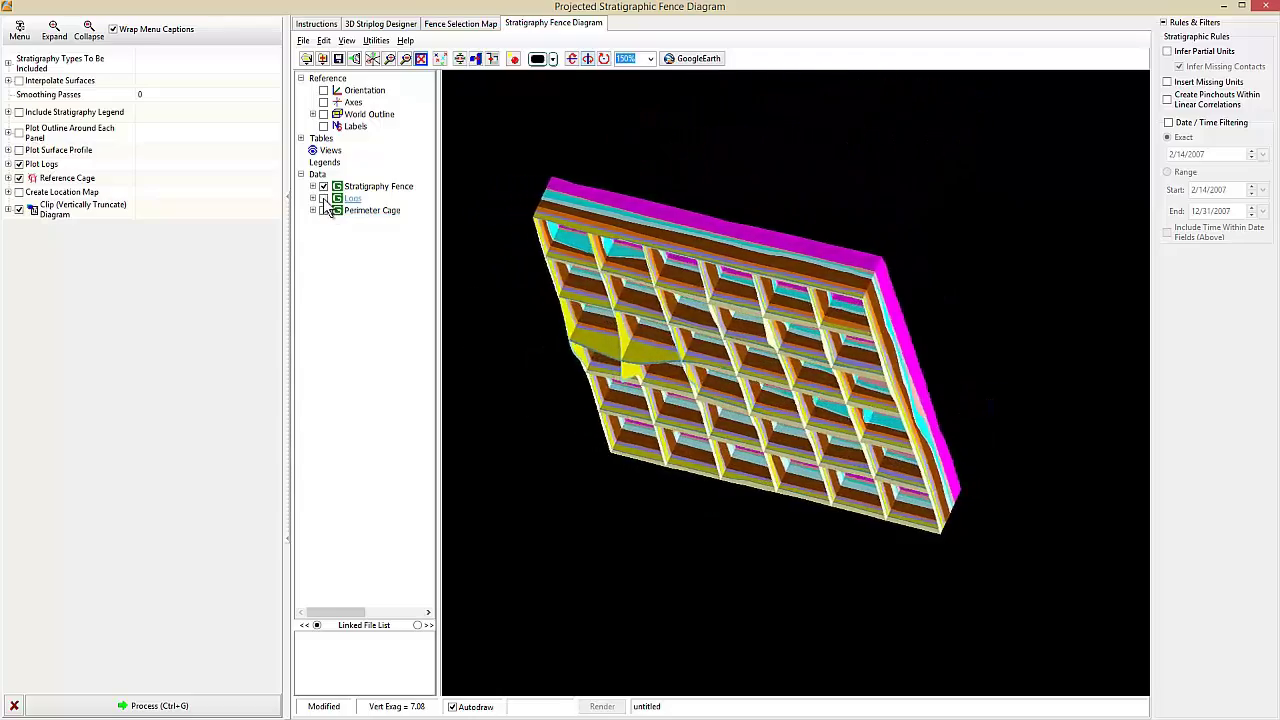
click(323, 198)
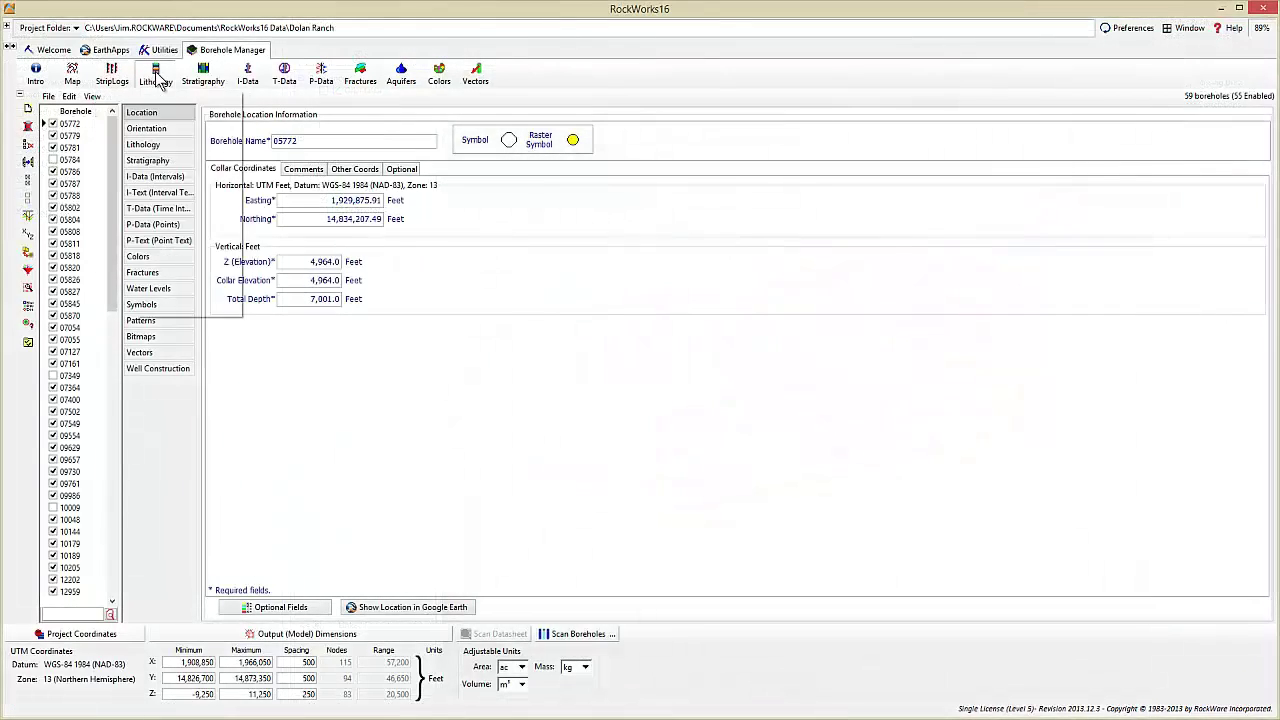
mouse_move(208, 83)
mouse_move(269, 80)
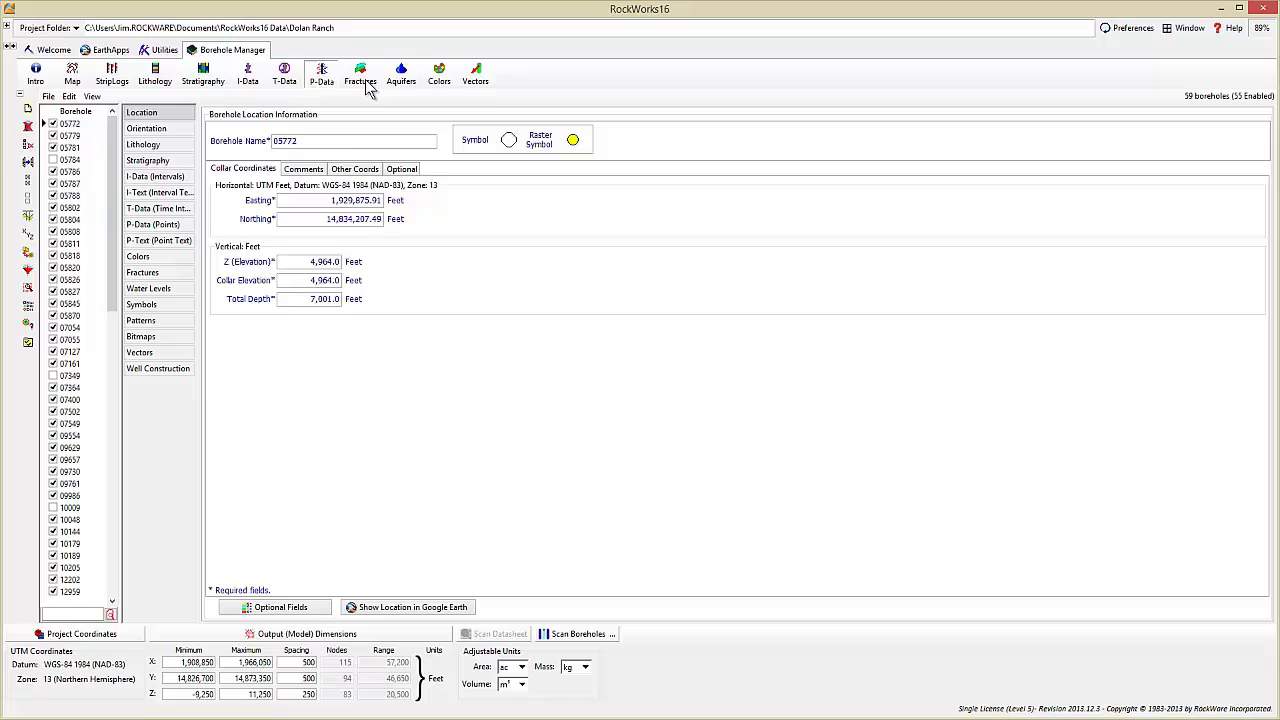
mouse_move(403, 86)
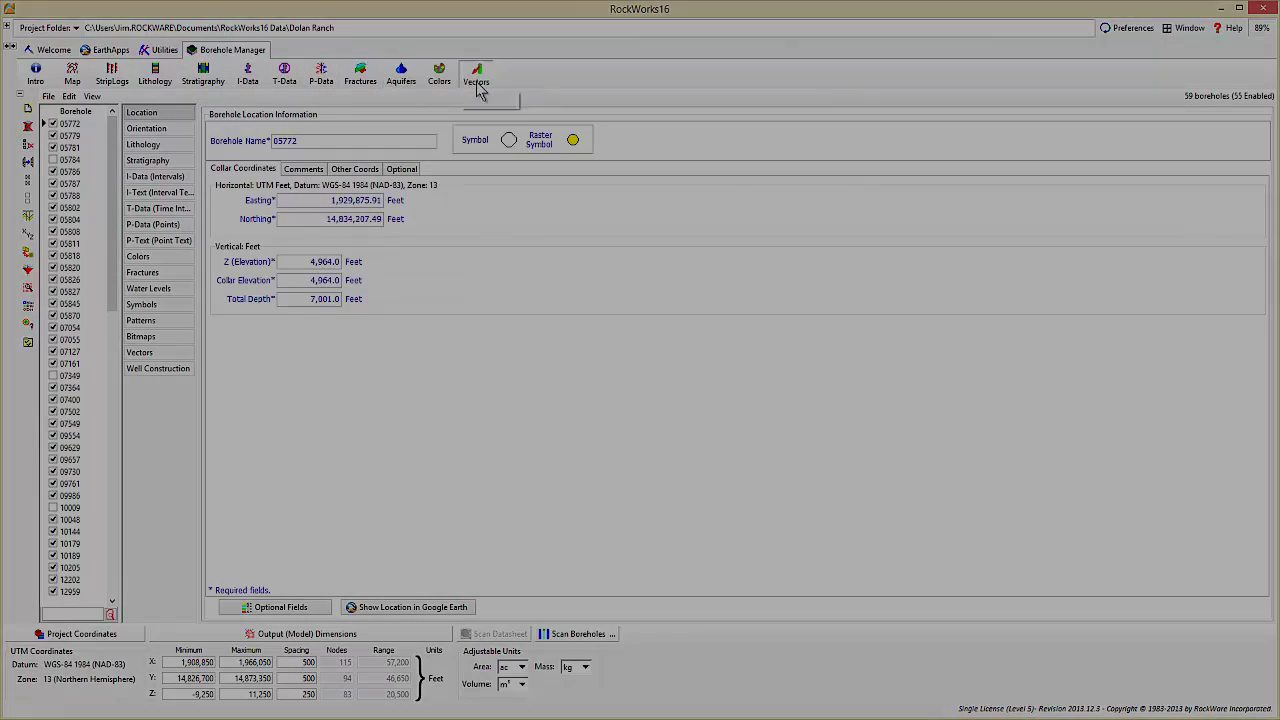
mouse_move(477, 86)
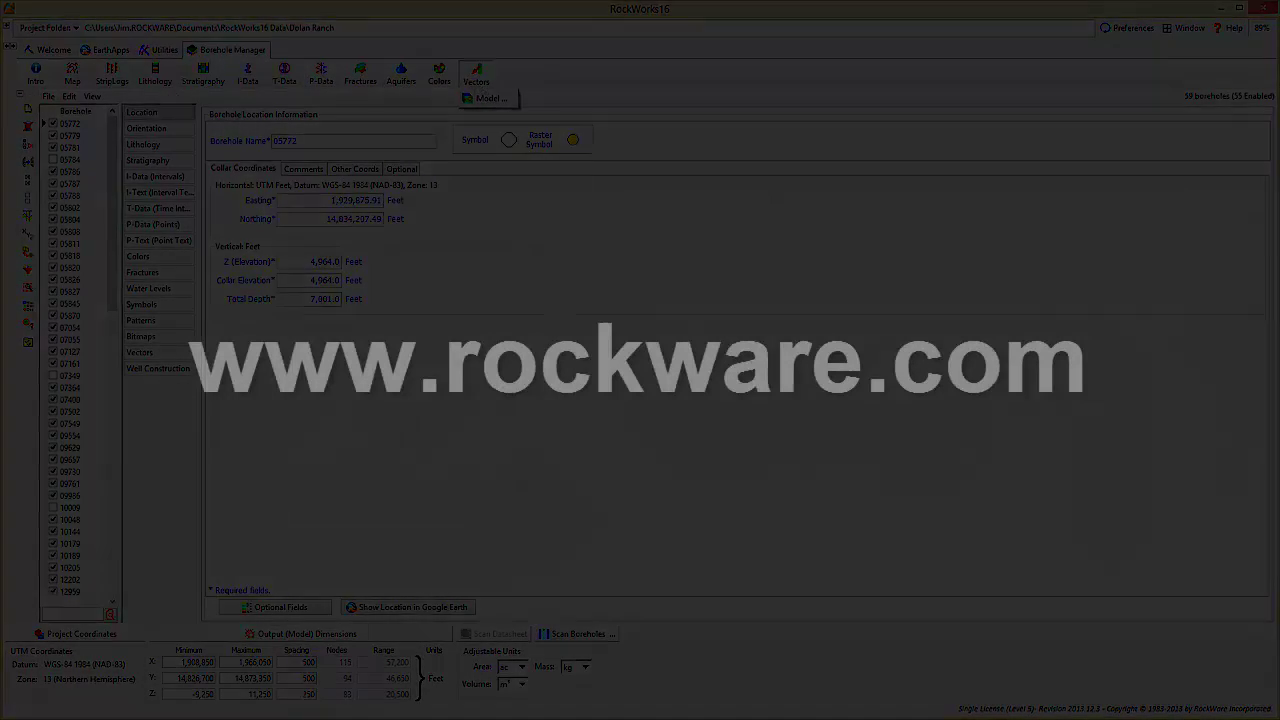